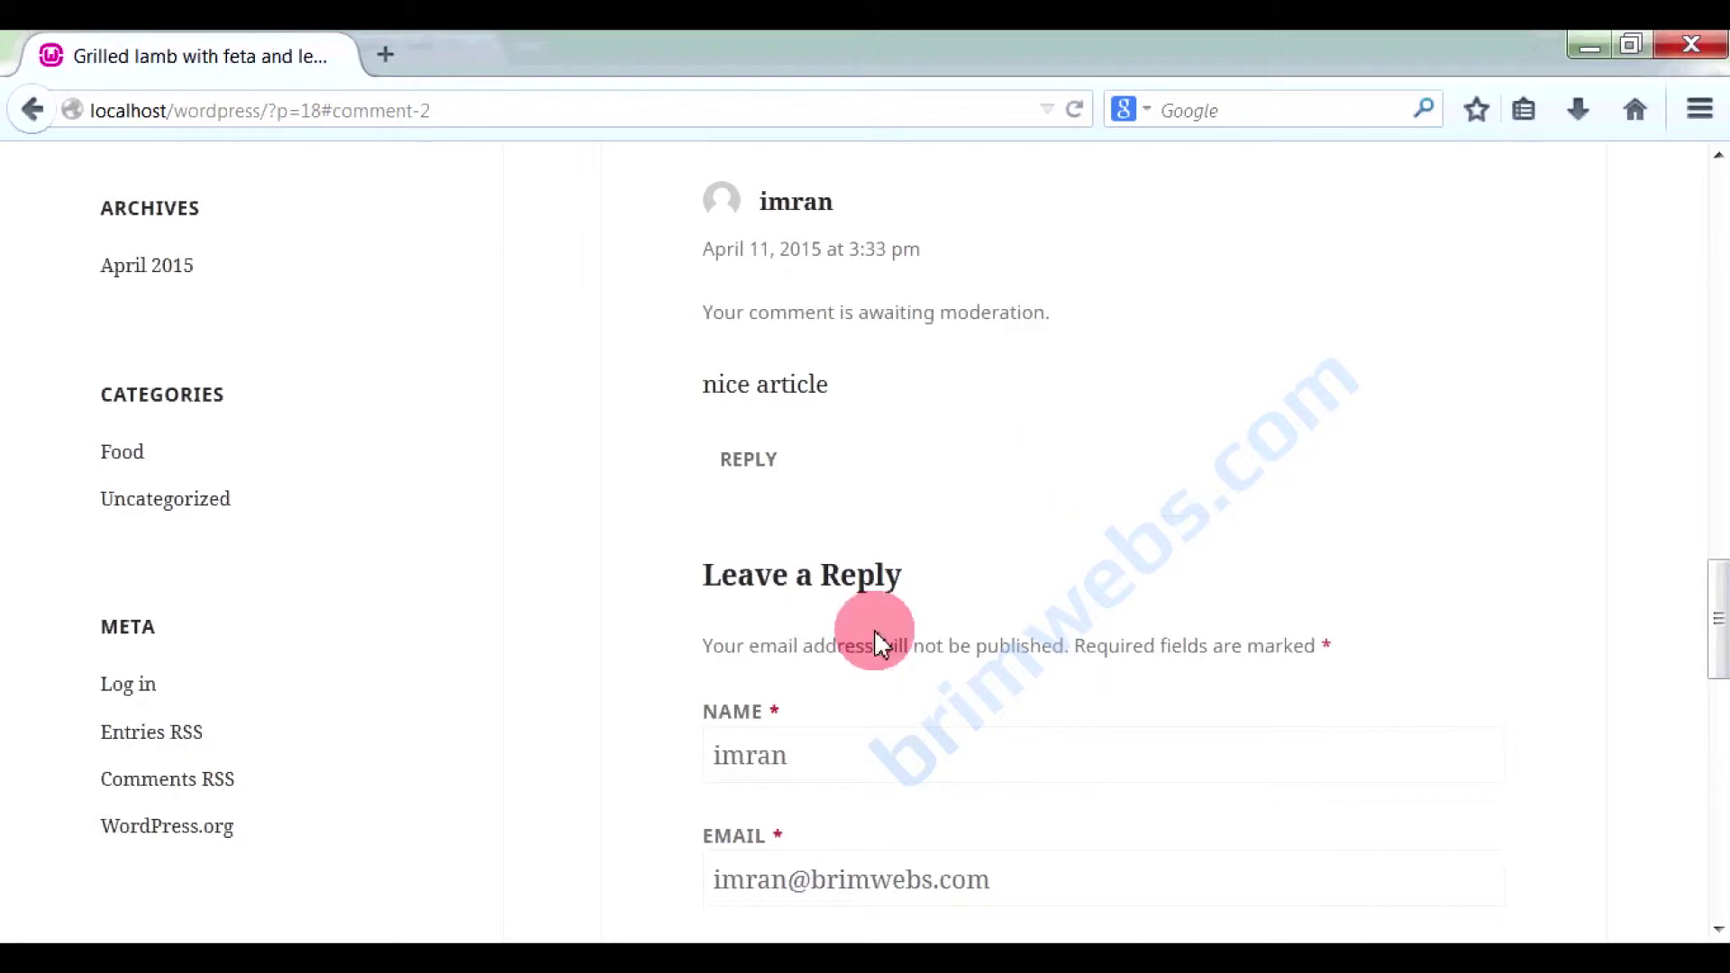
Examine the moderation notice on the submitted "nice article" comment and review the Grilled lamb with feta and lemon post
scroll(800, 667, "down", 5)
scroll(800, 654, "up", 5)
scroll(761, 527, "up", 2)
scroll(761, 526, "down", 1)
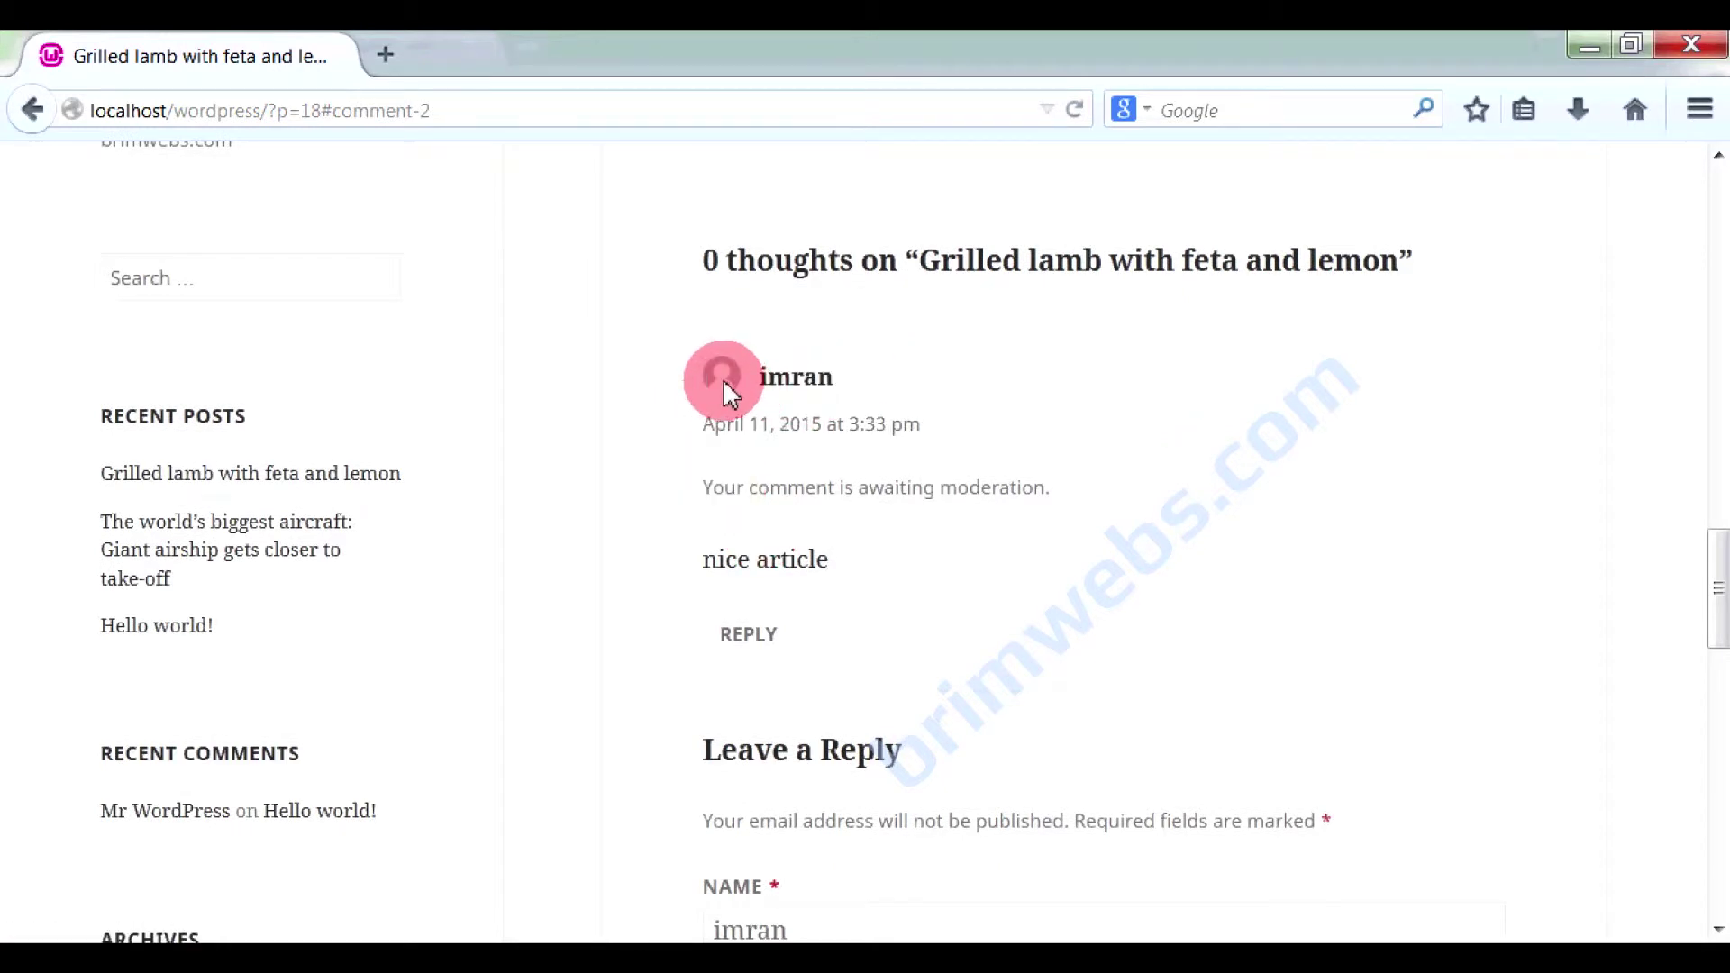
left_click_drag(703, 486, 1056, 486)
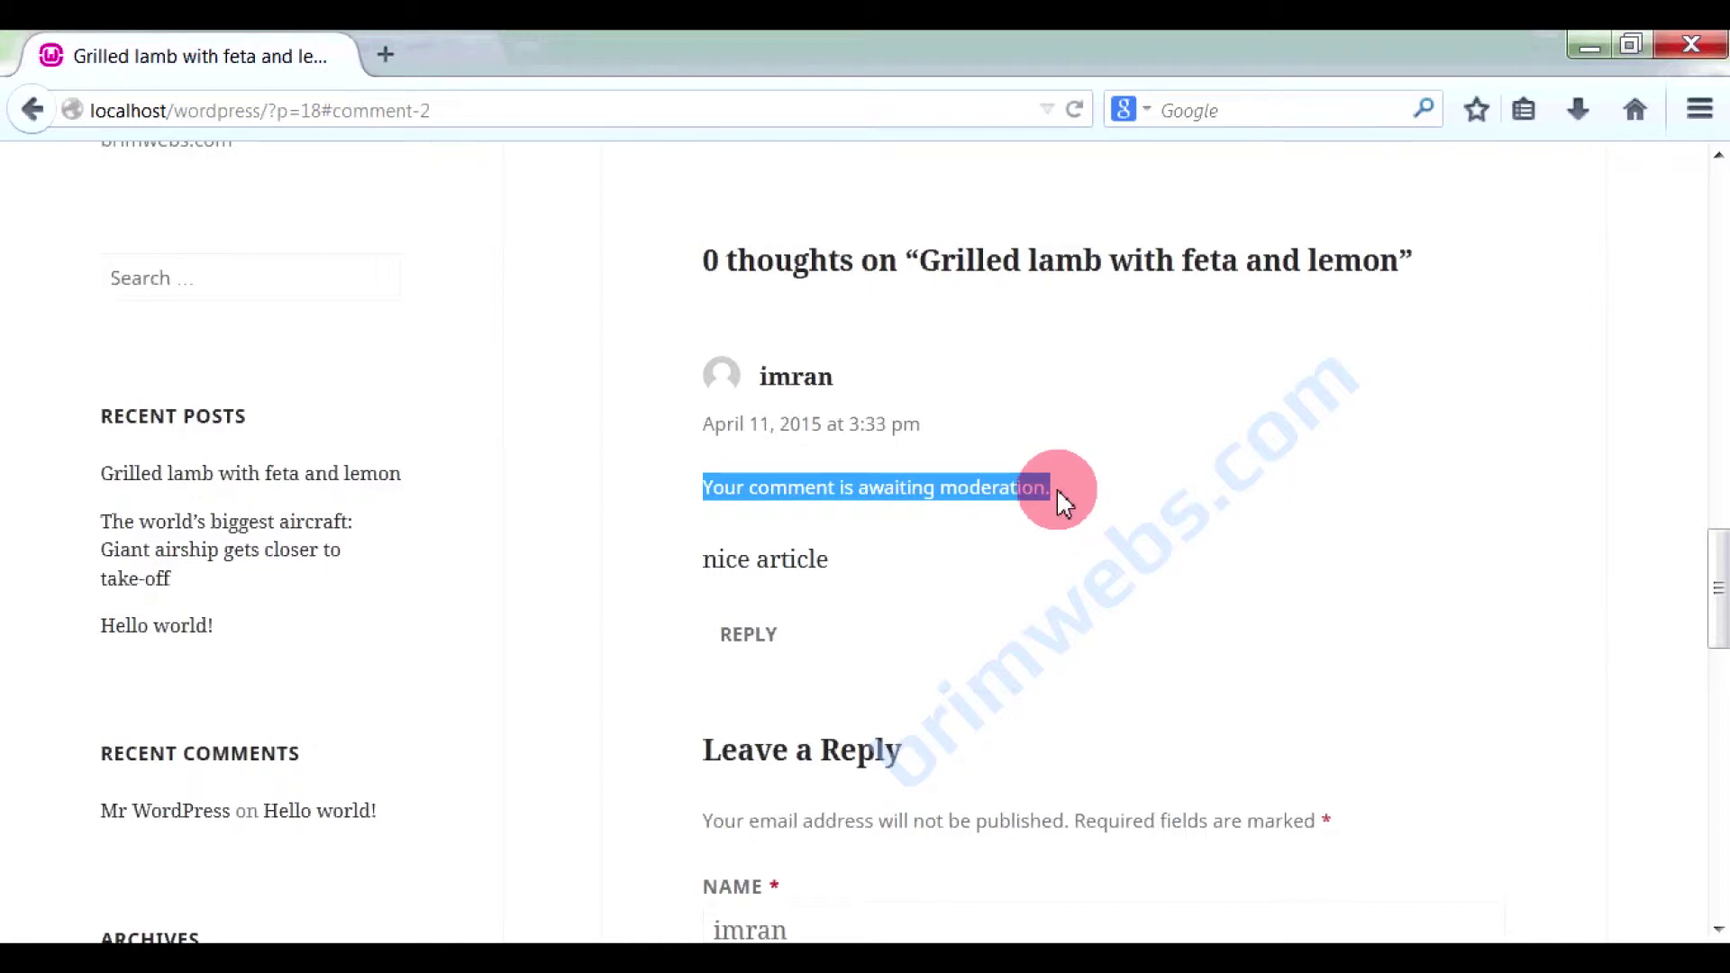
left_click(959, 376)
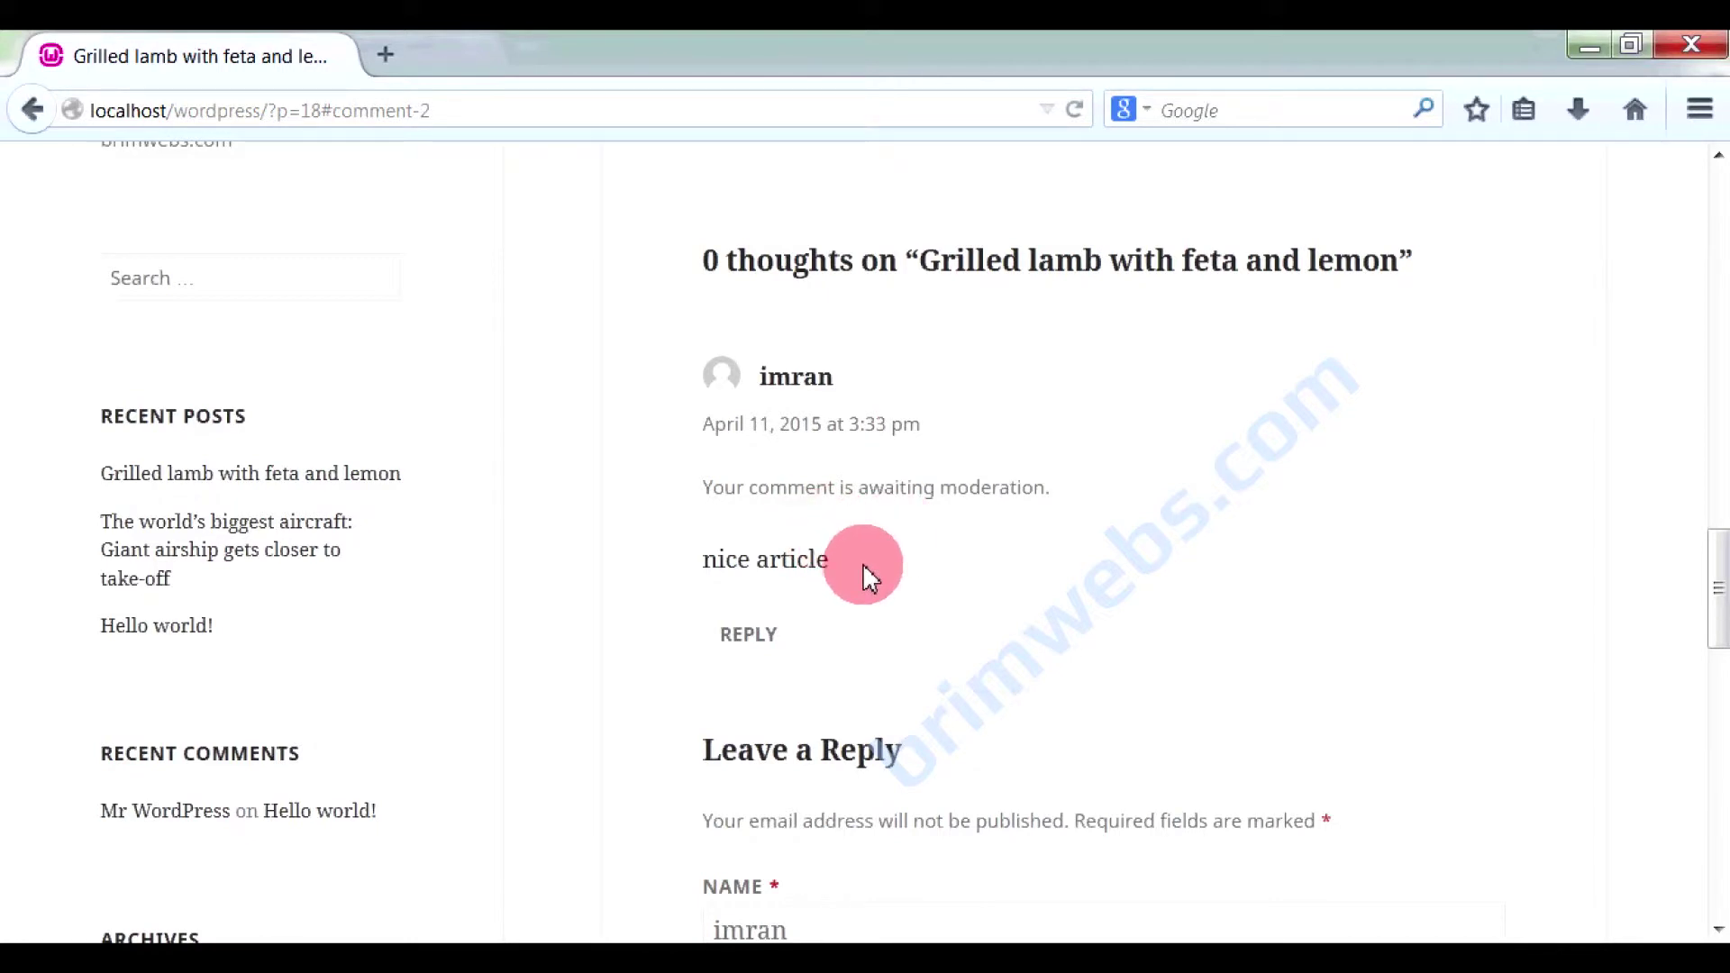
scroll(862, 565, "up", 15)
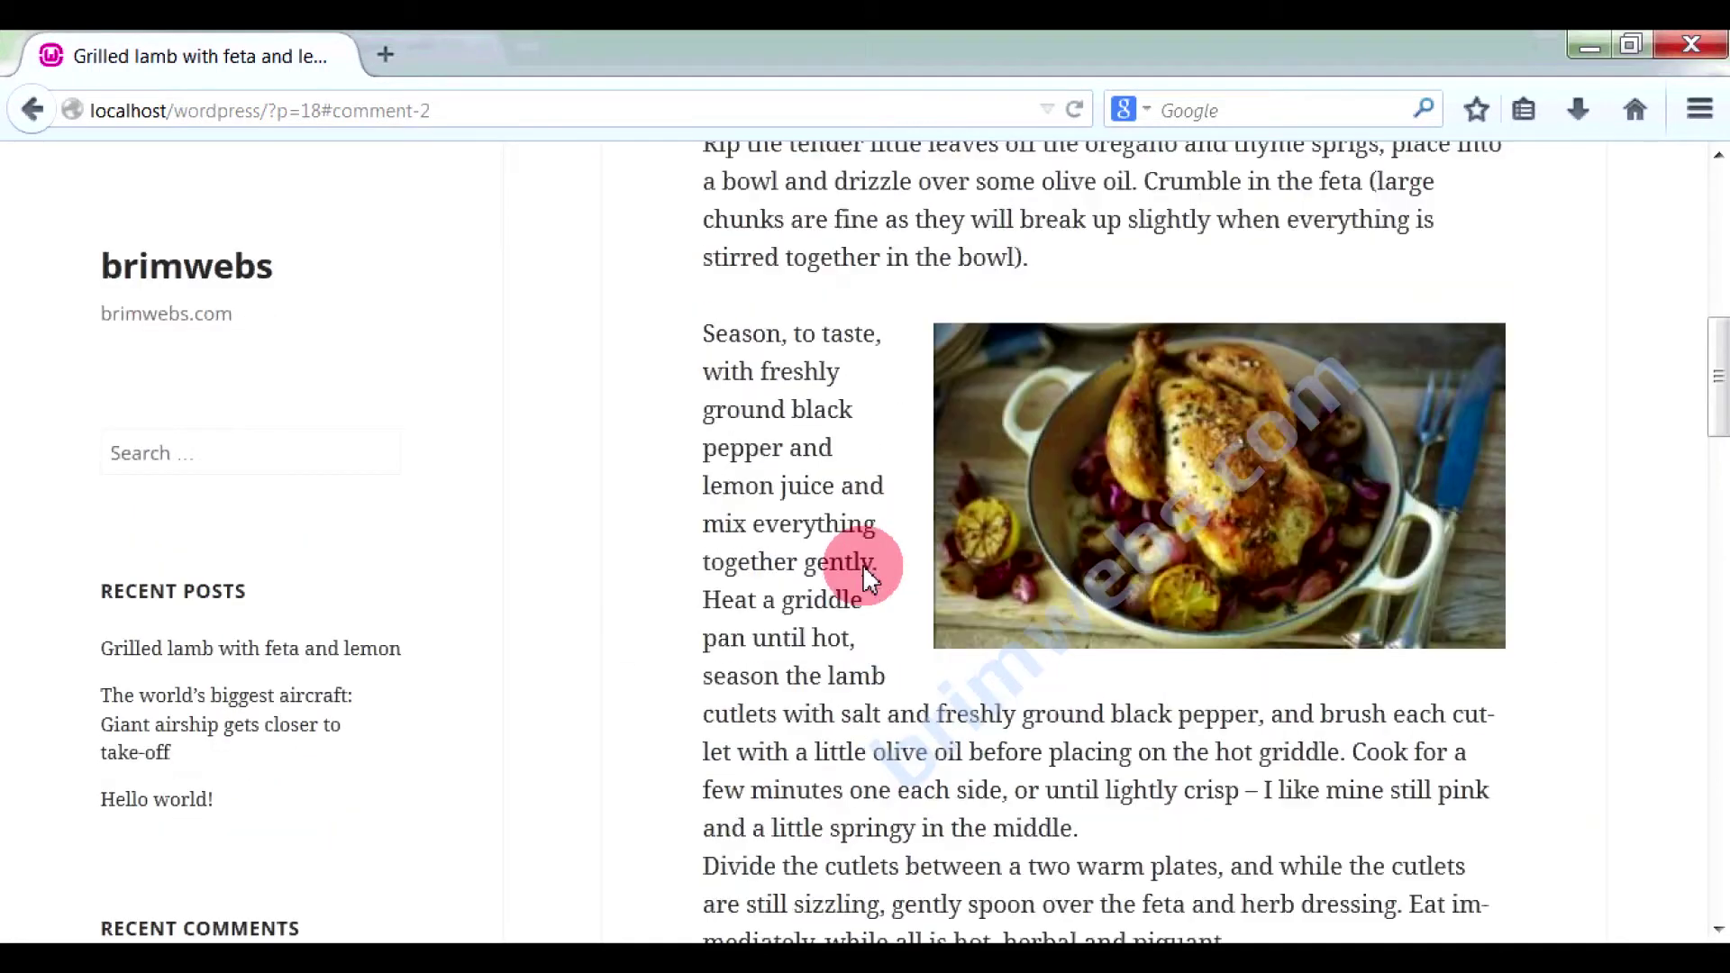
scroll(862, 564, "up", 5)
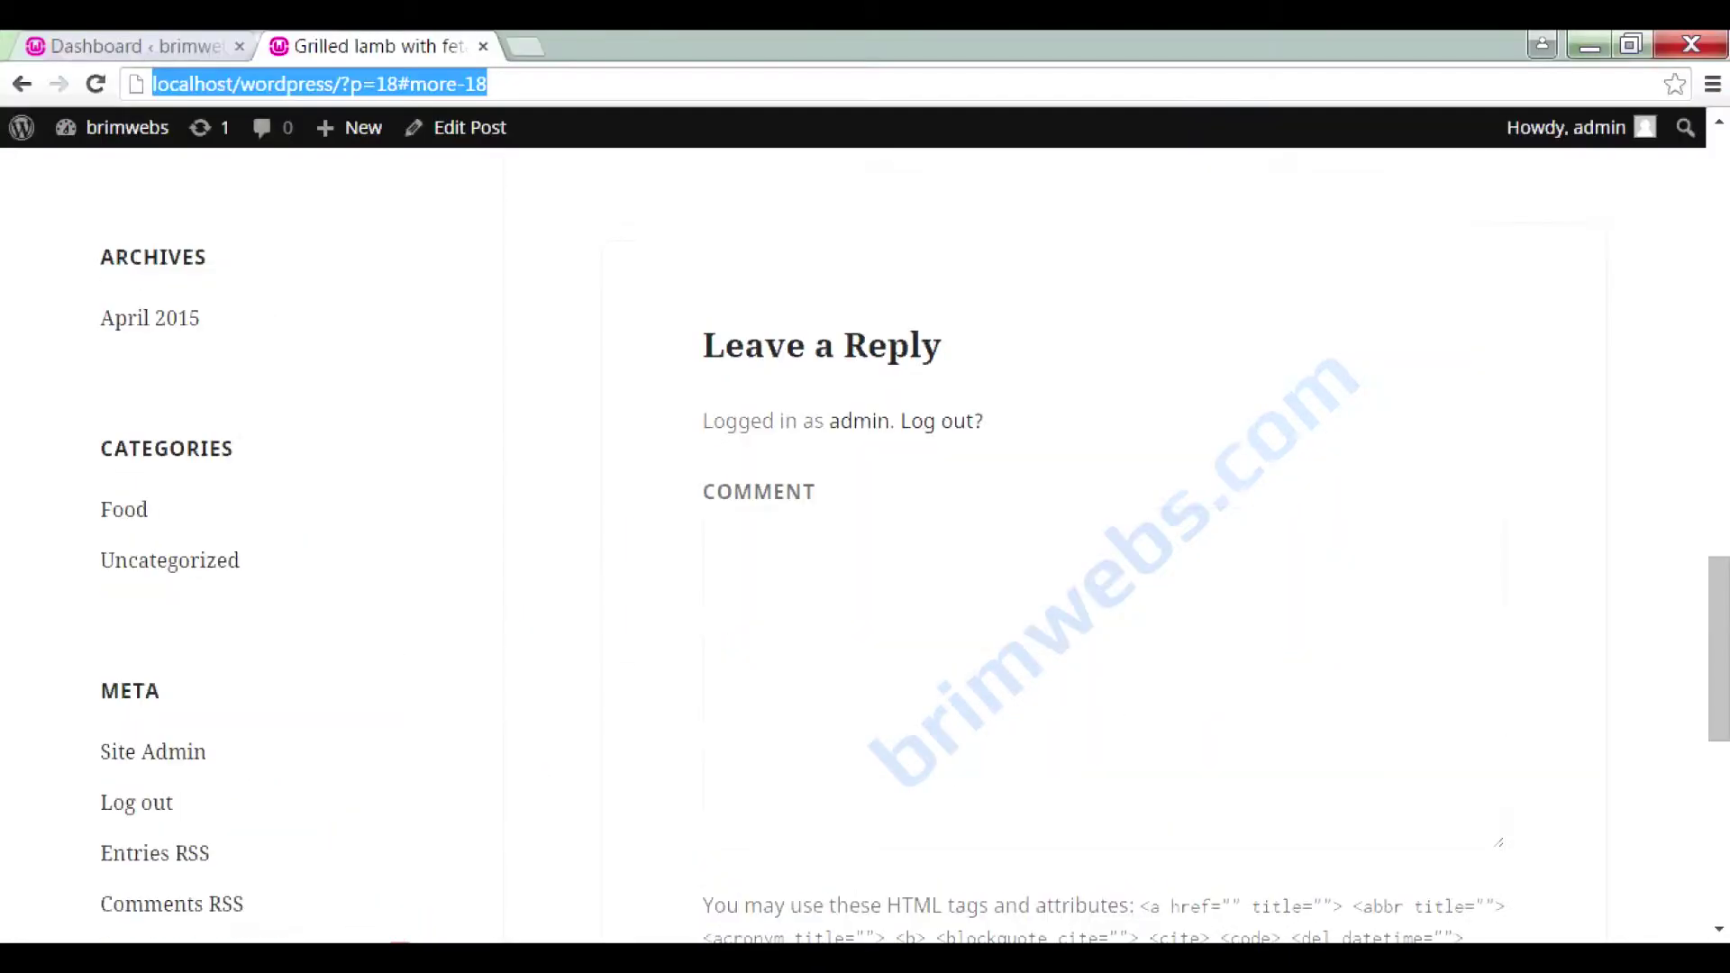
Open the site's comment list in the WordPress admin dashboard
left_click(176, 52)
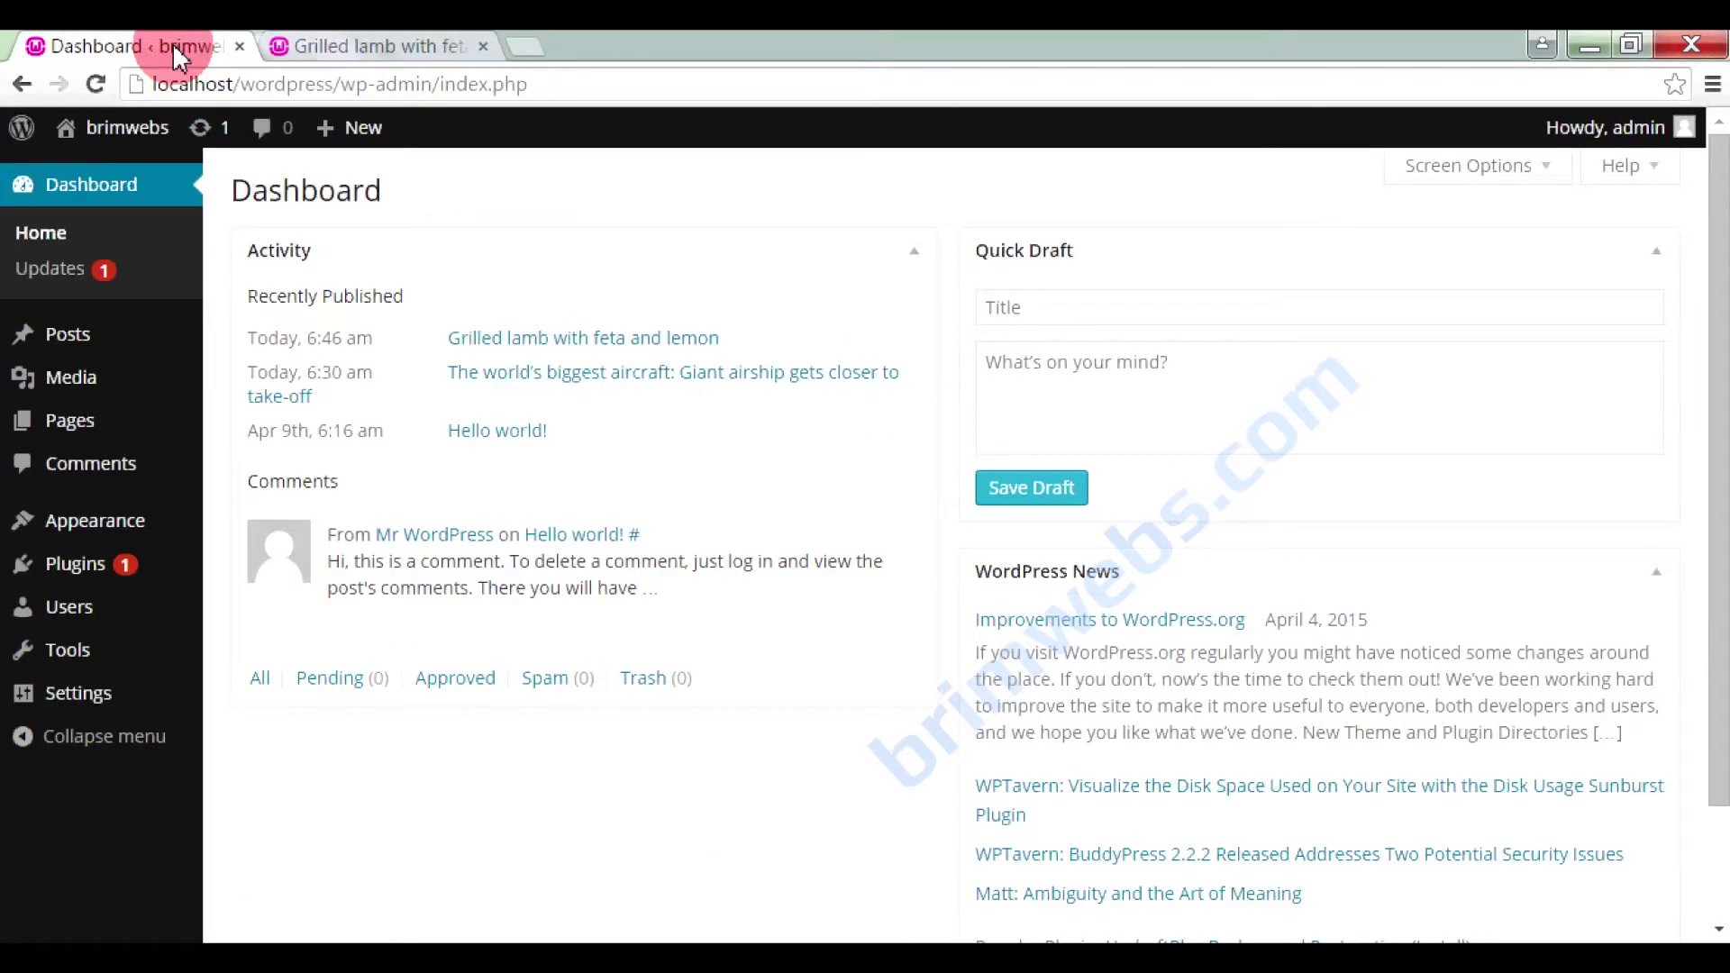
left_click(63, 352)
left_click(56, 238)
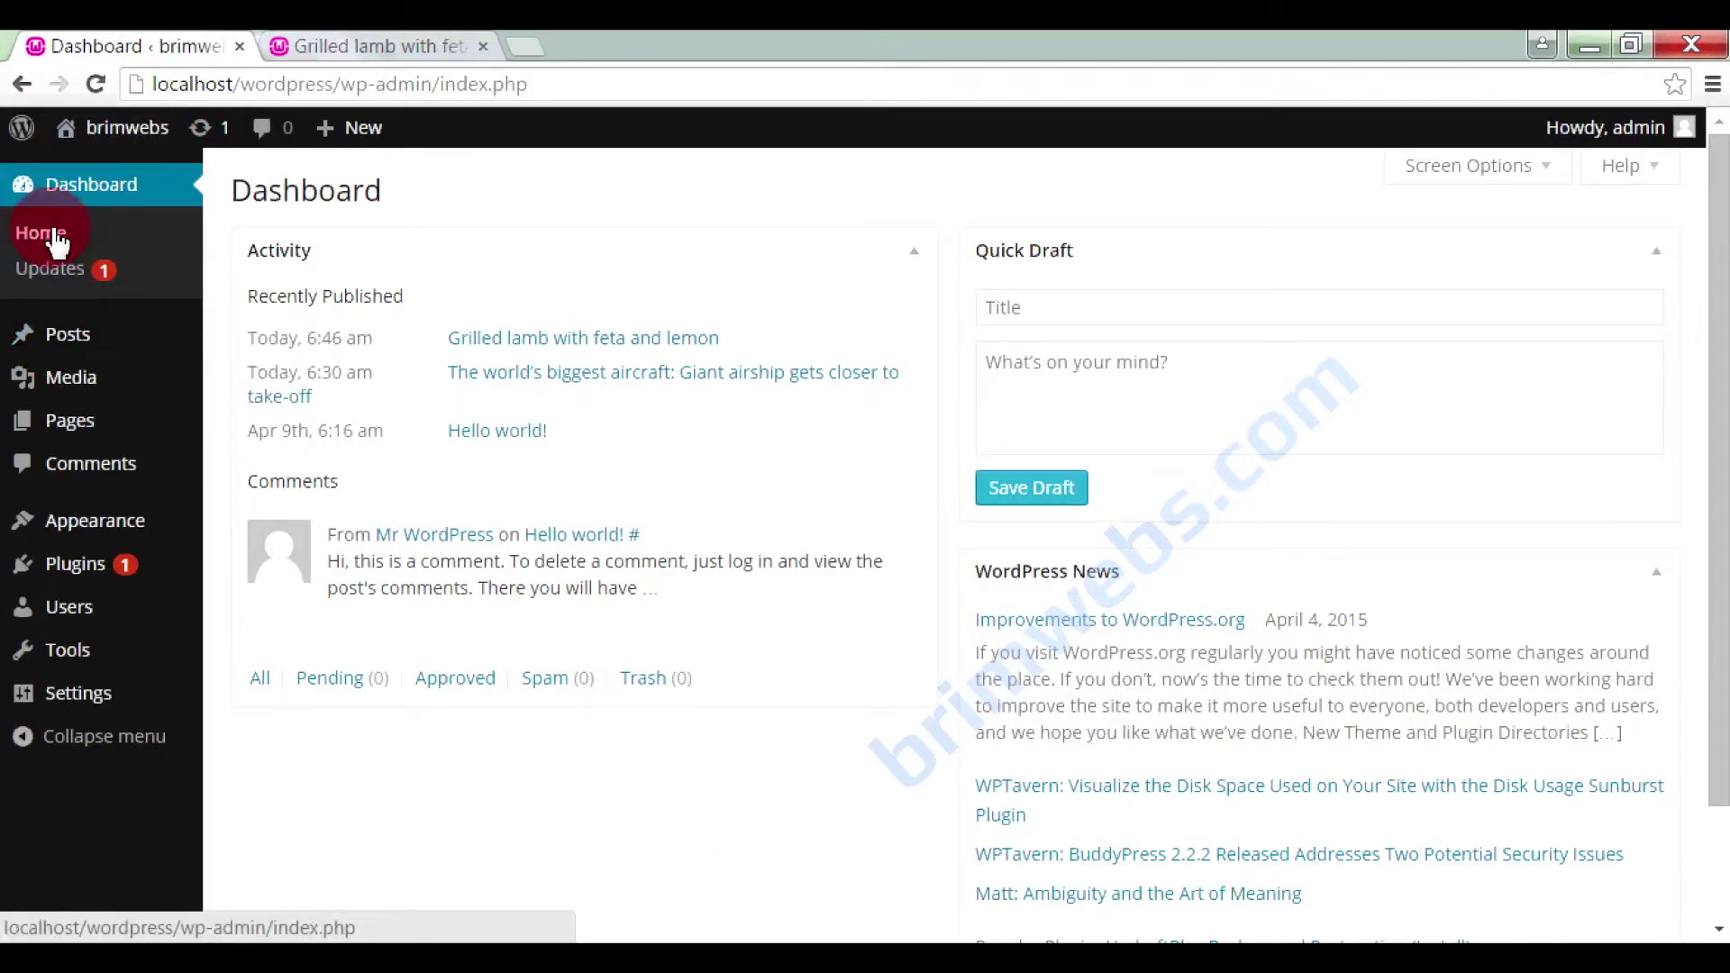
left_click(90, 475)
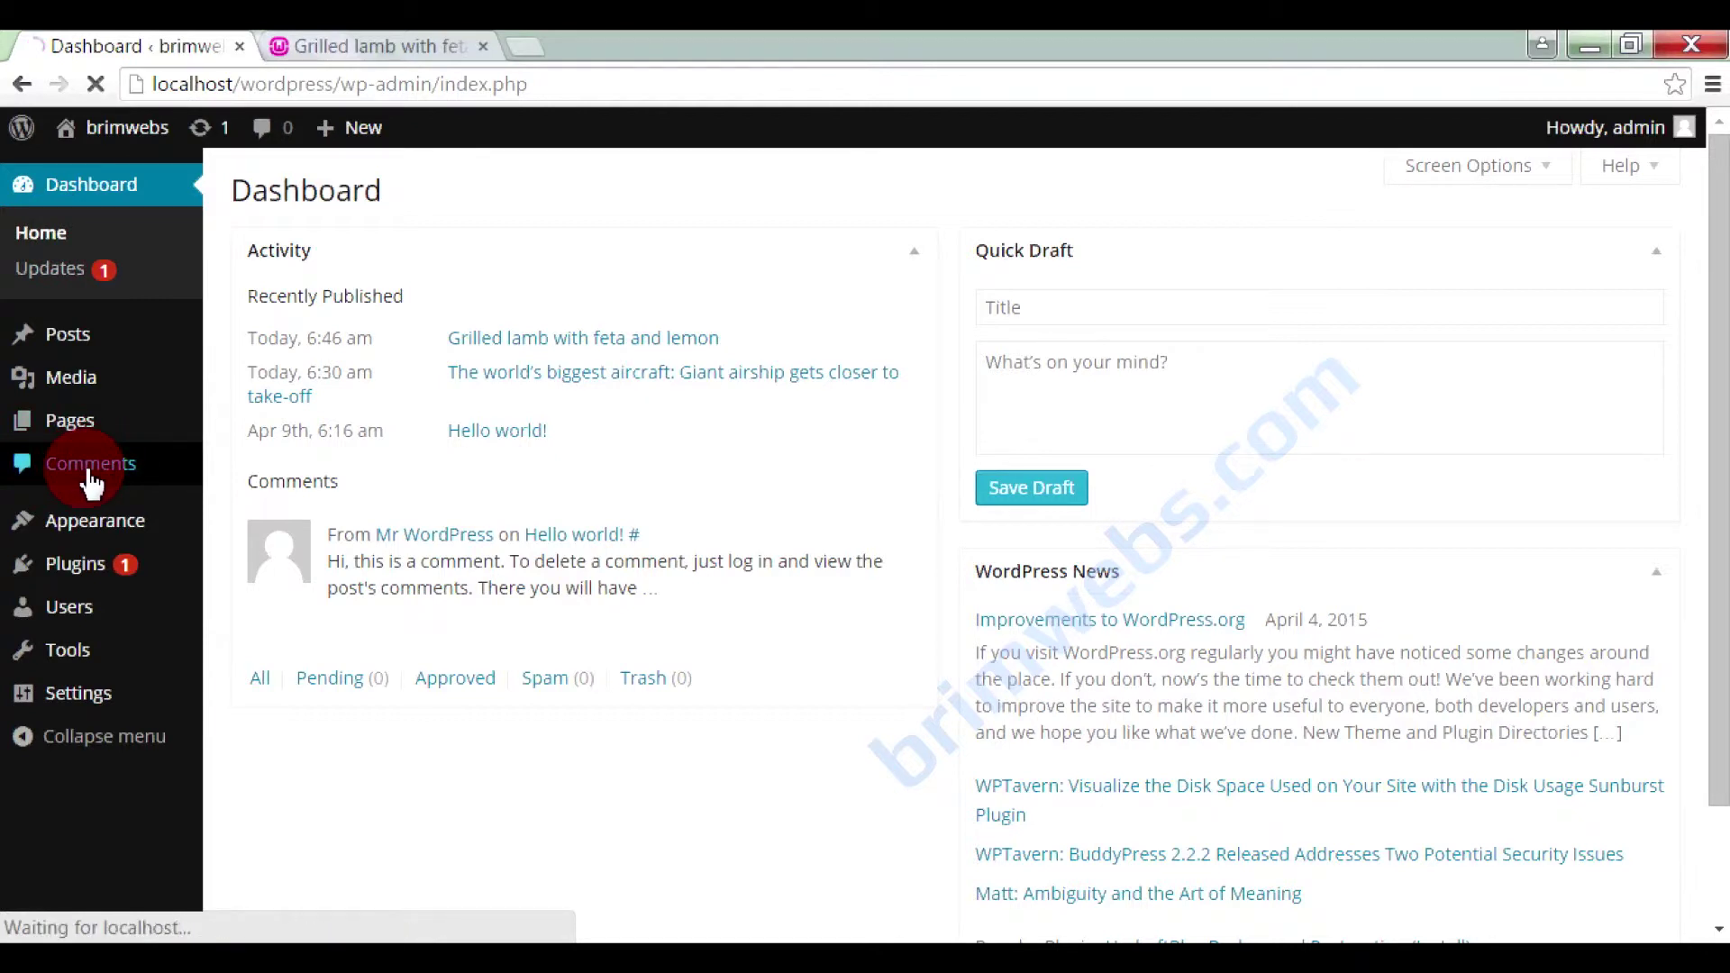
left_click(924, 279)
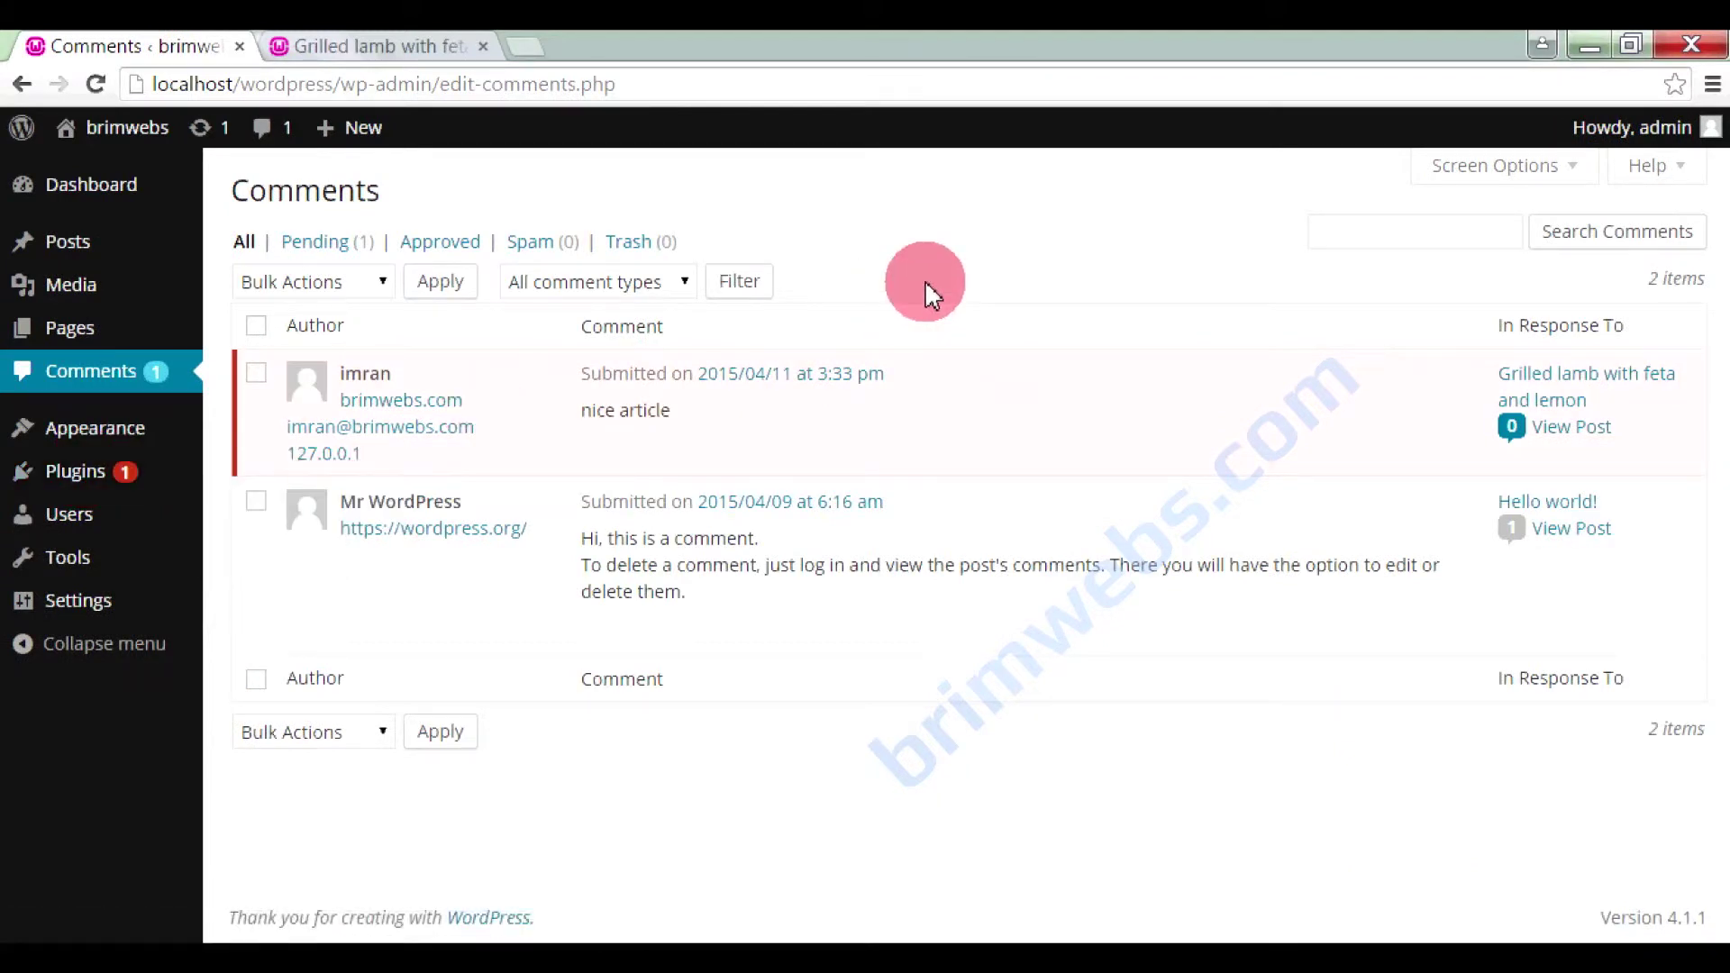
Check the commenter's details and approve the pending "nice article" comment on the Grilled lamb post
mouse_move(1133, 490)
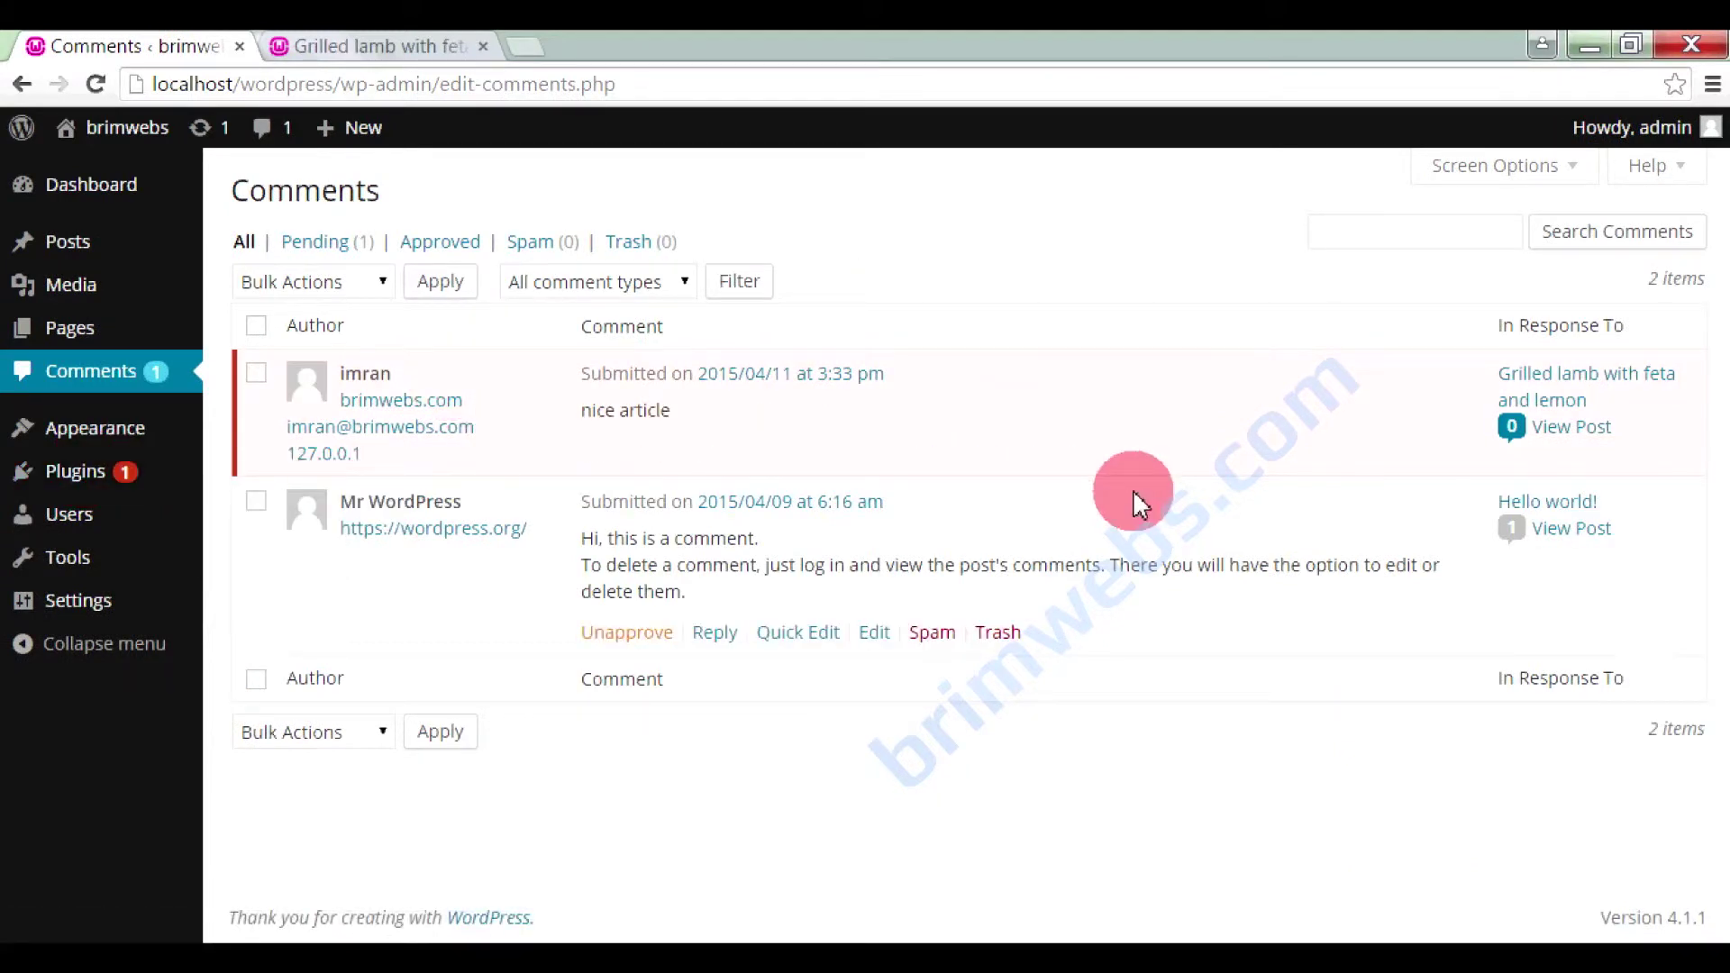
mouse_move(414, 442)
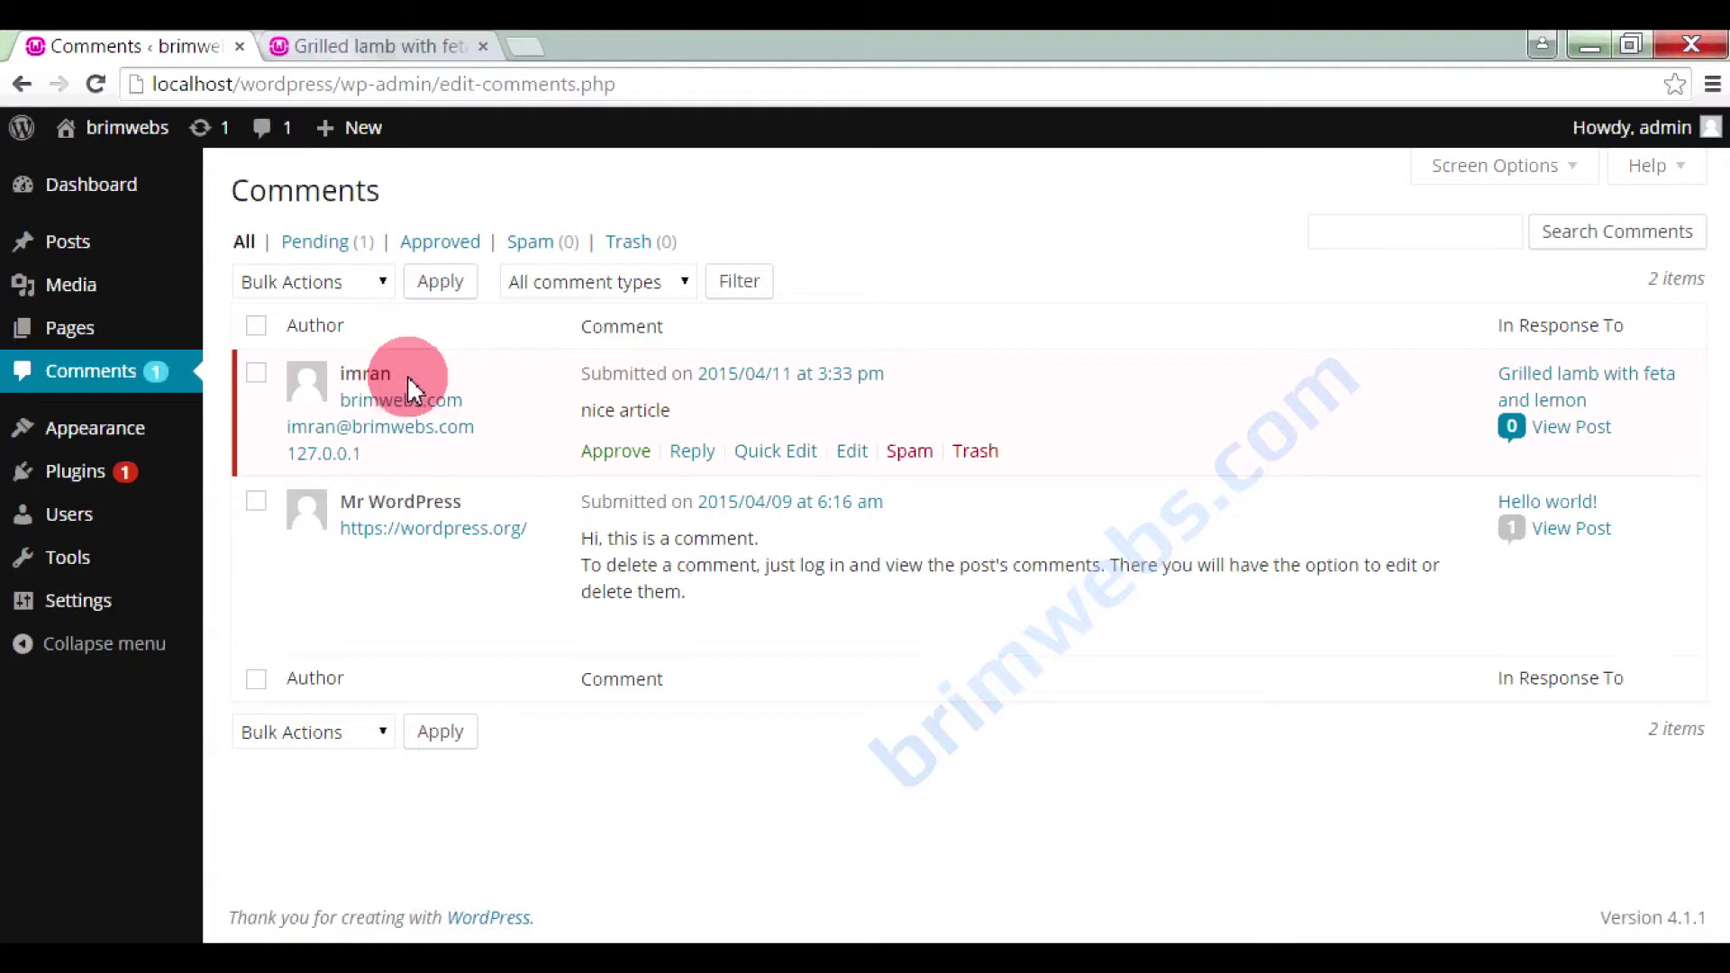
left_click_drag(473, 398, 280, 430)
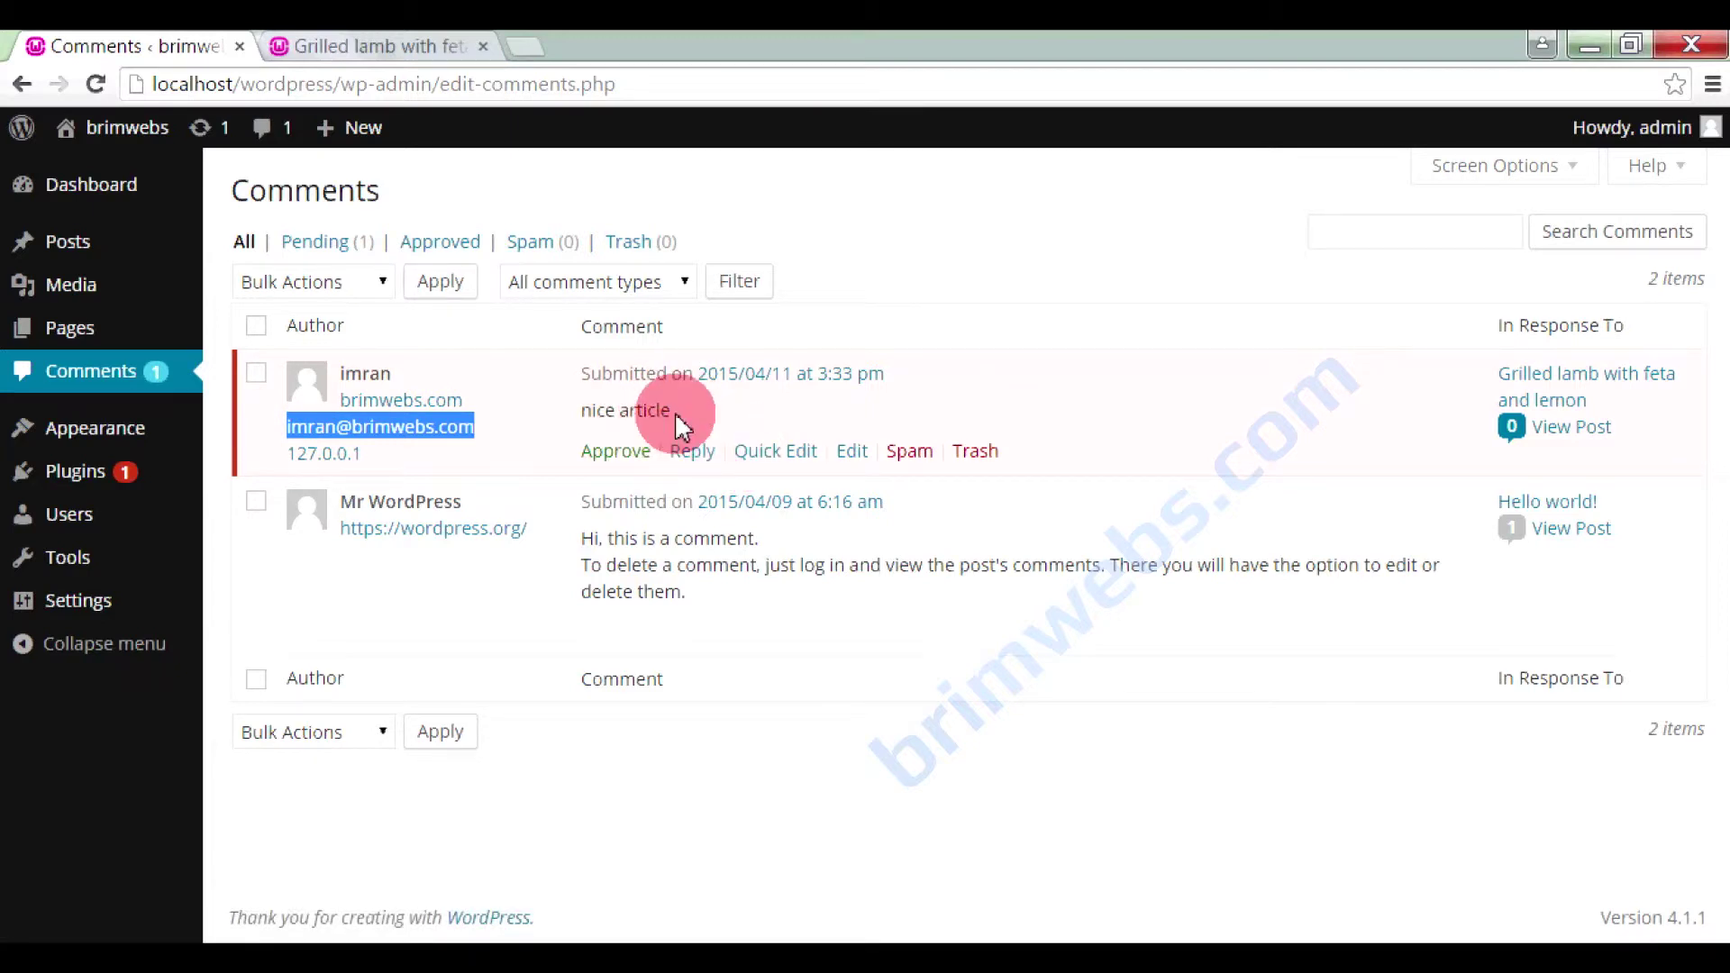
left_click(1043, 410)
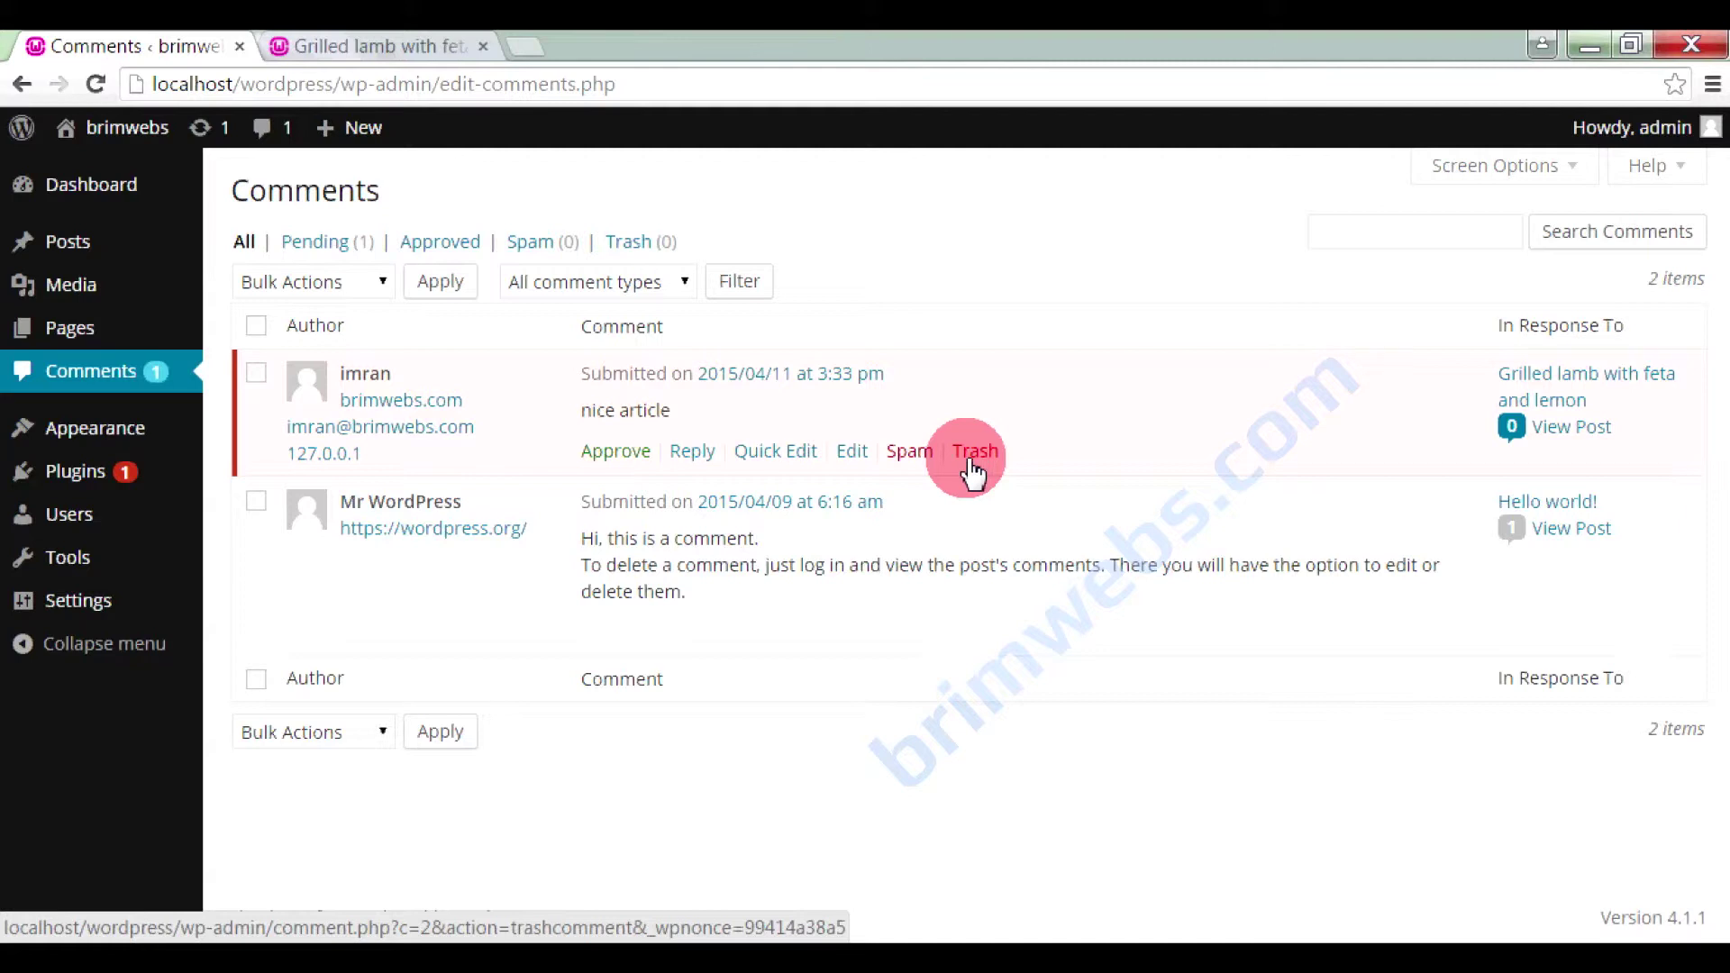
left_click(616, 452)
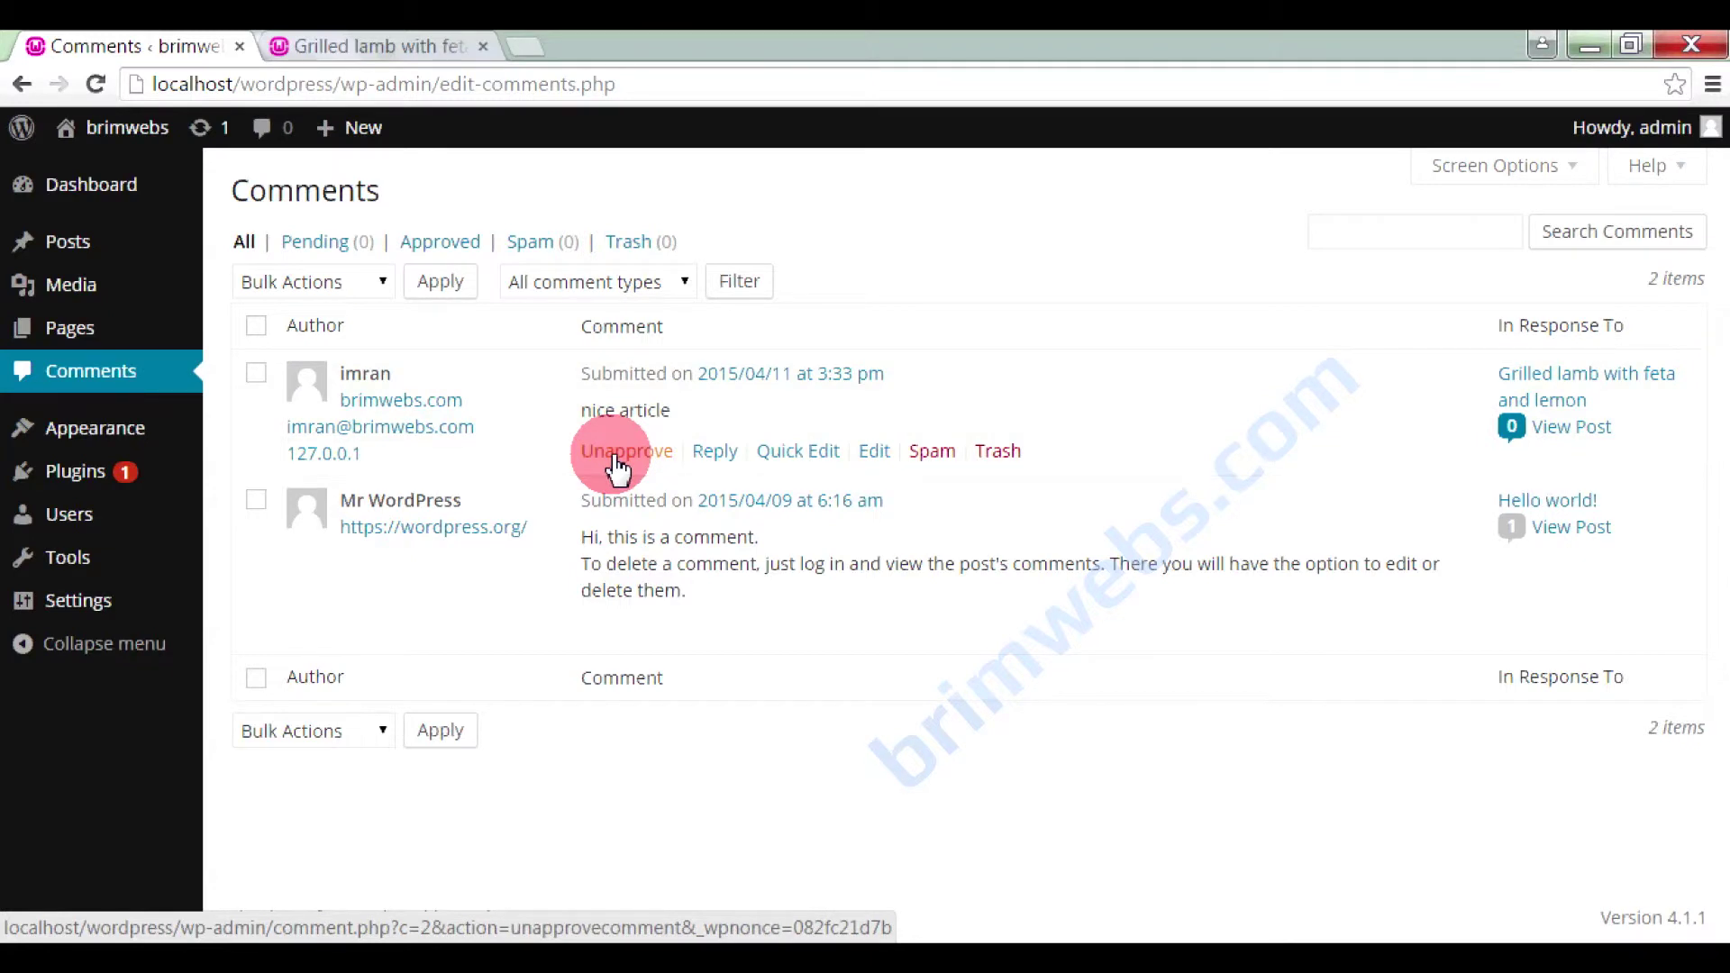
Switch to Firefox, reload the Grilled lamb post and check the "nice article" comment in its comment section
left_click(1036, 956)
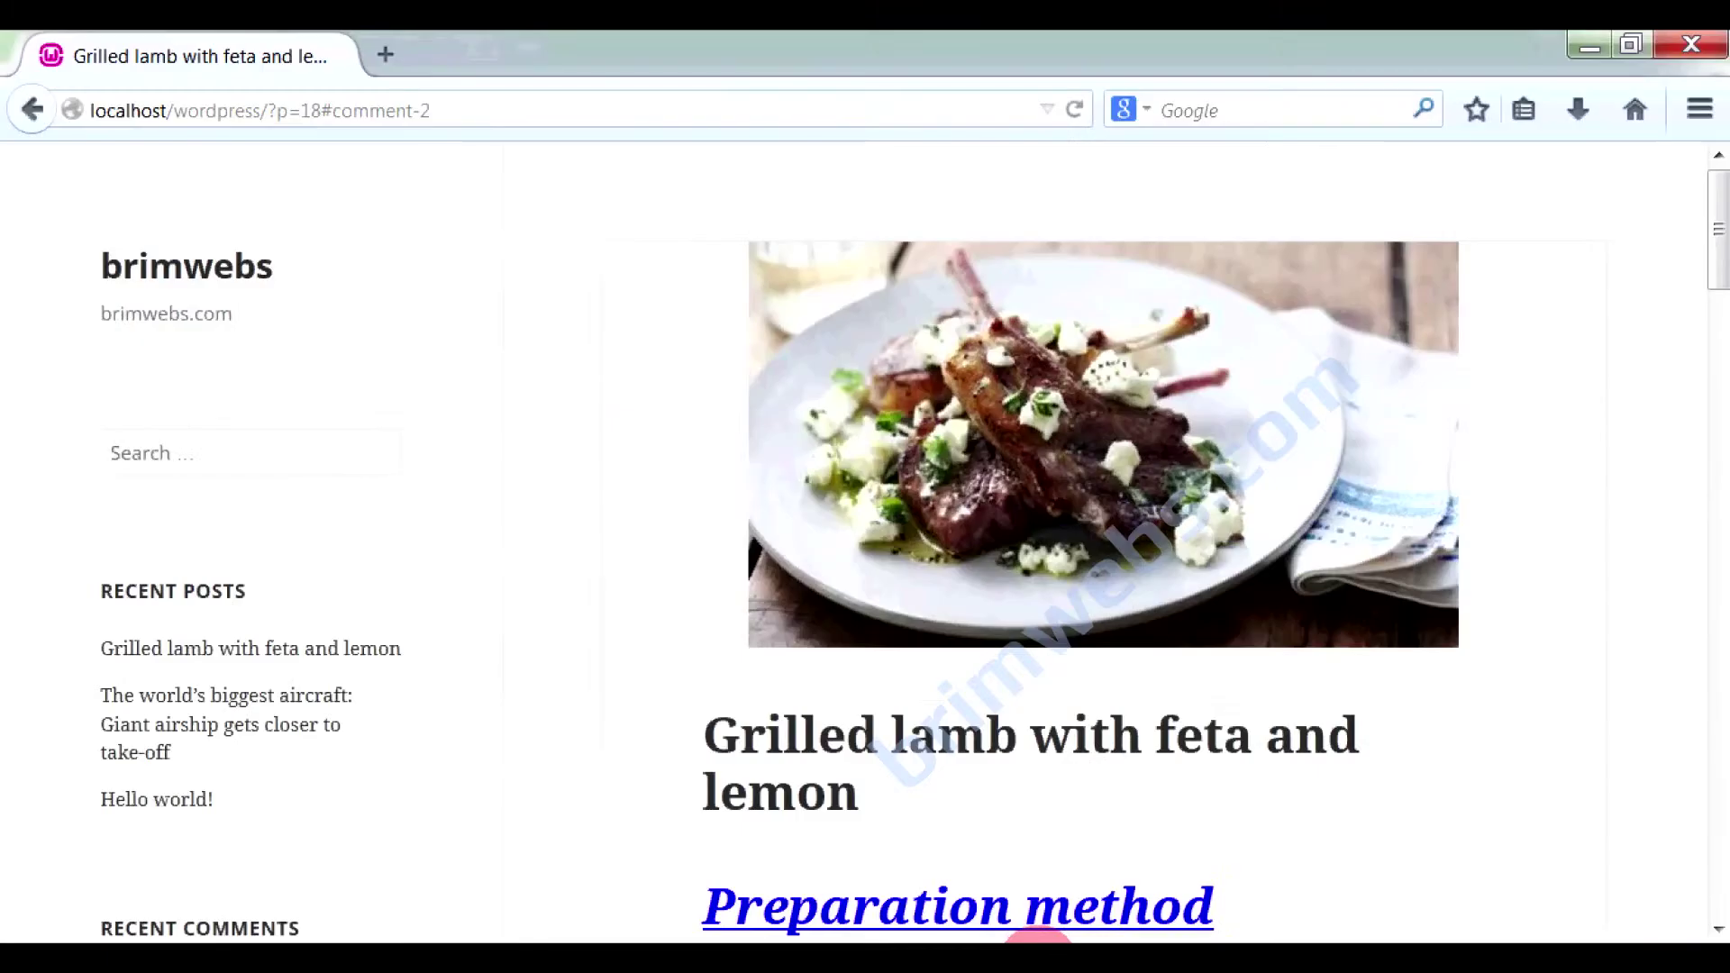
left_click(514, 115)
key("Return")
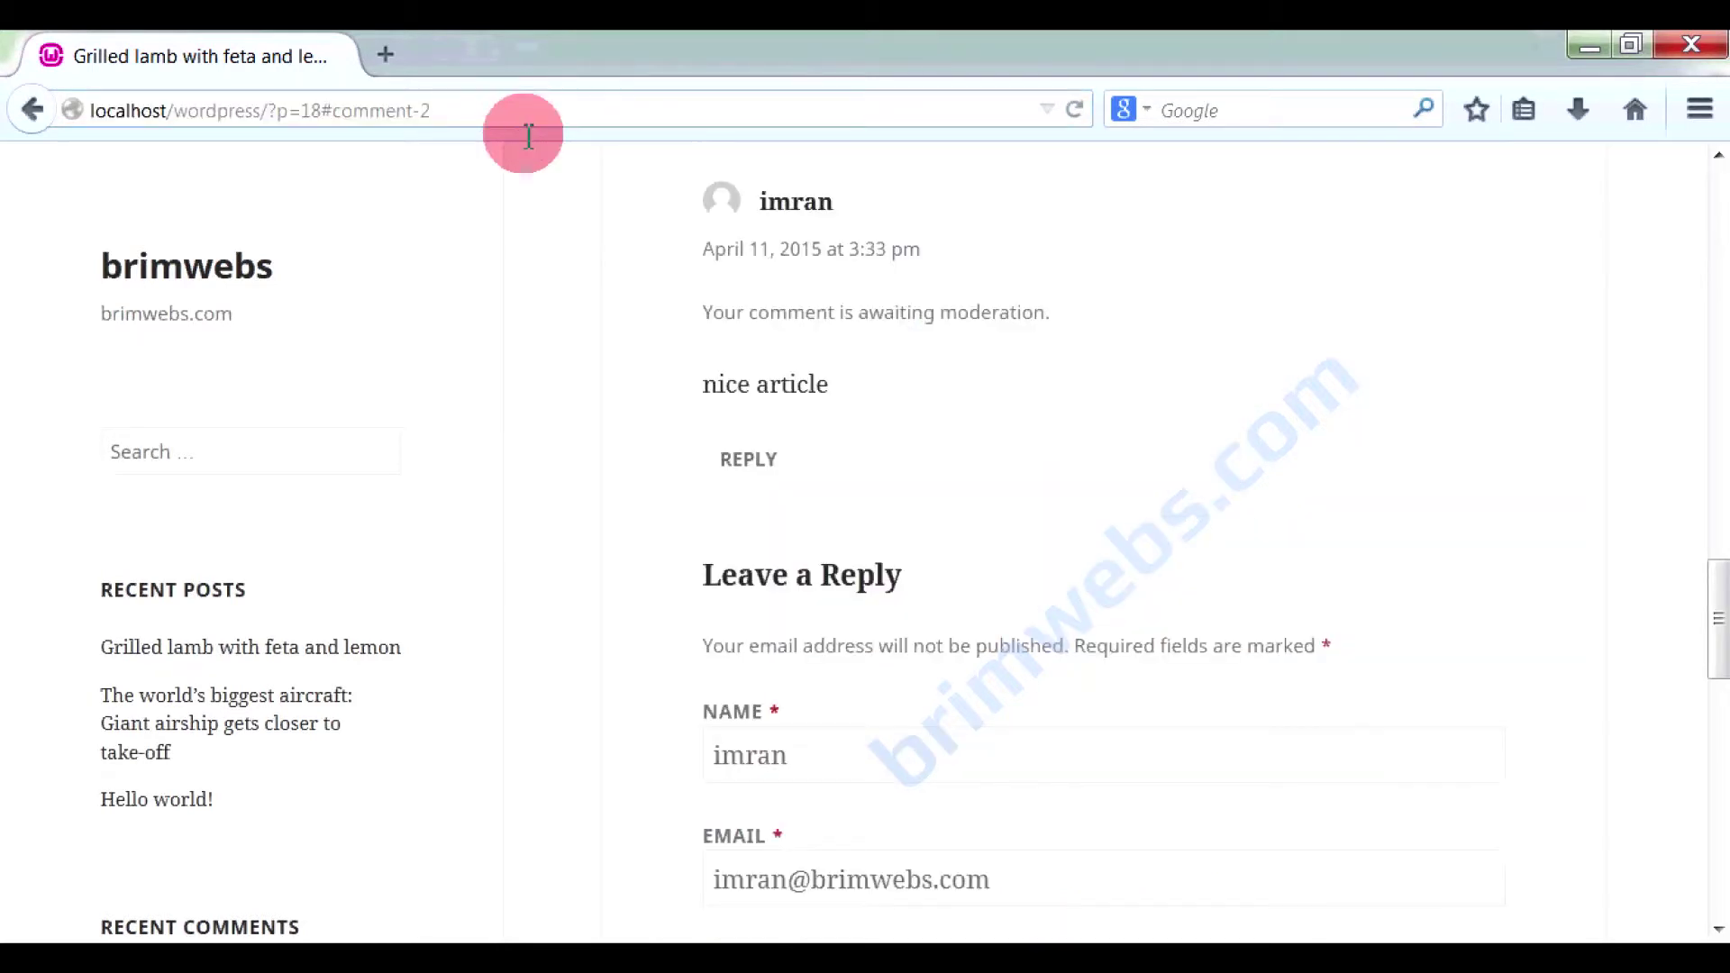
left_click(1076, 110)
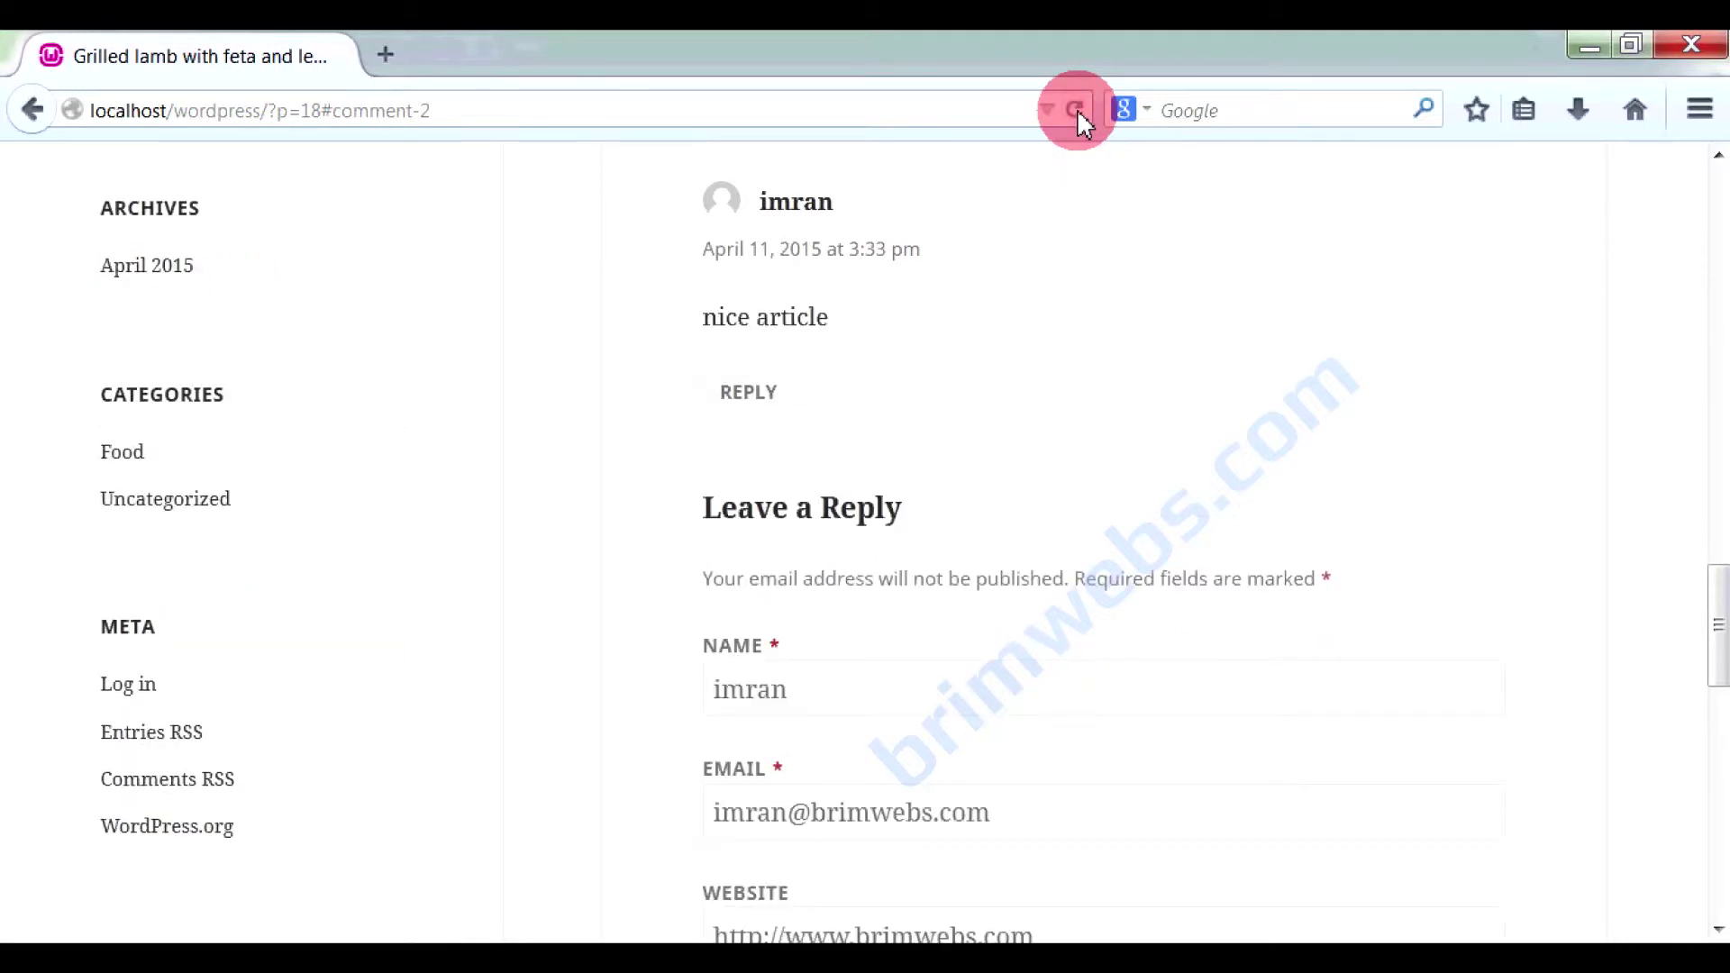
scroll(919, 331, "up", 4)
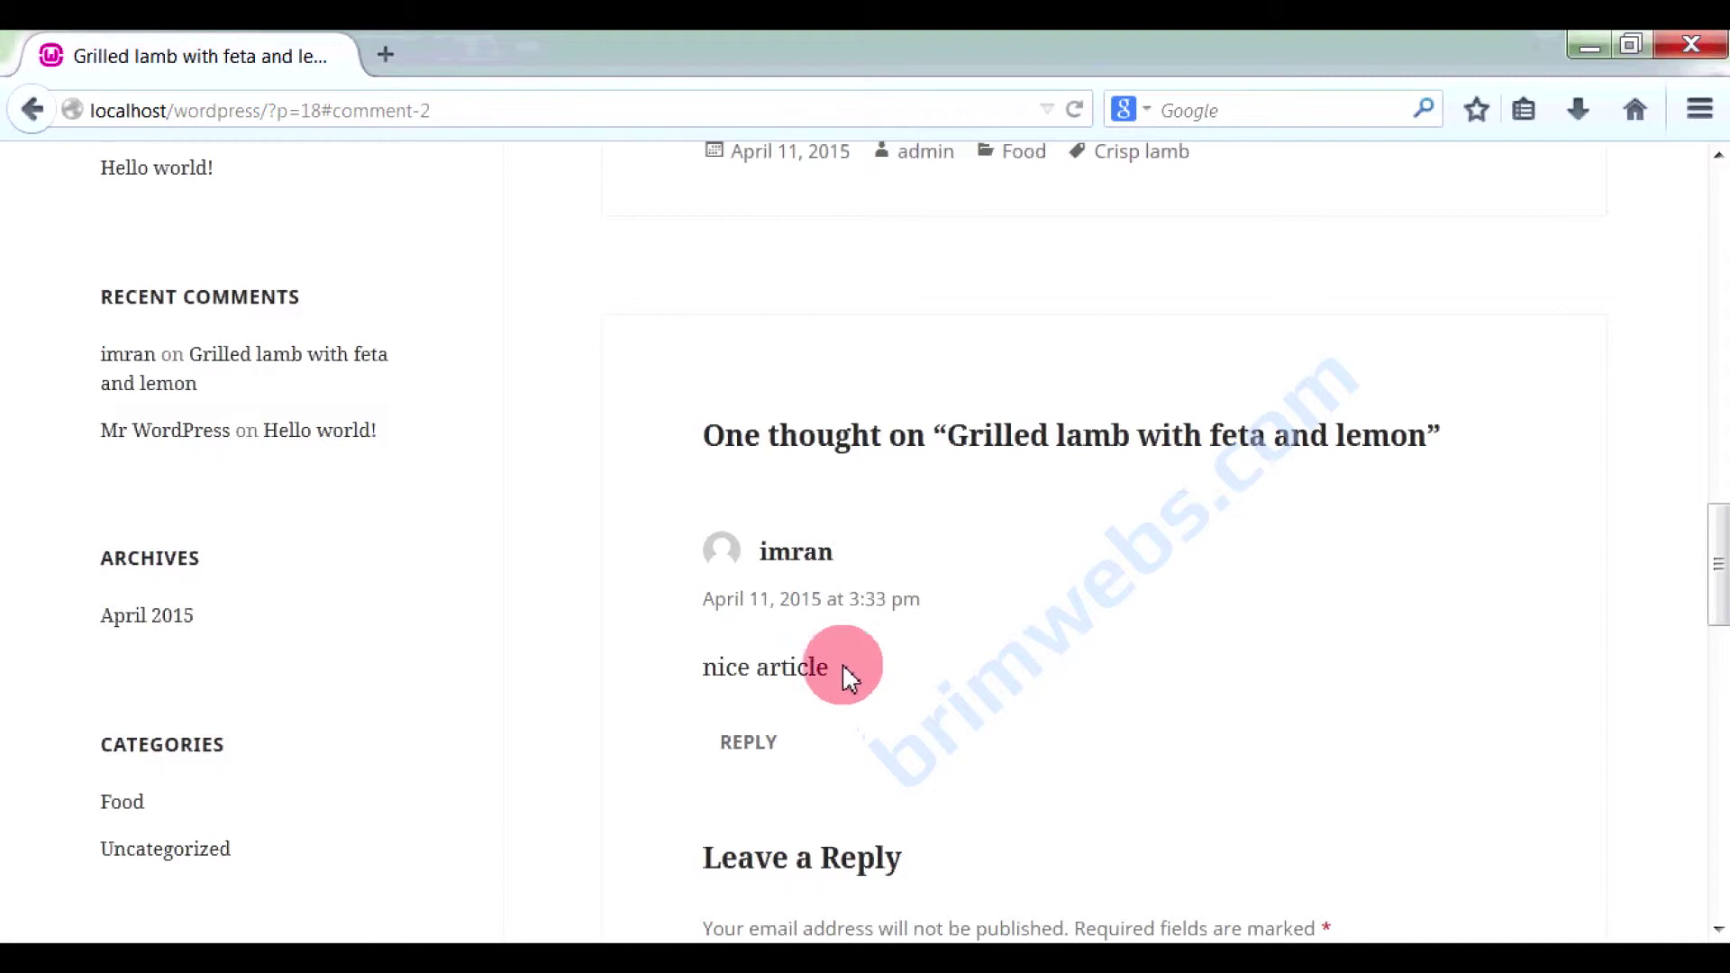
left_click_drag(841, 663, 721, 667)
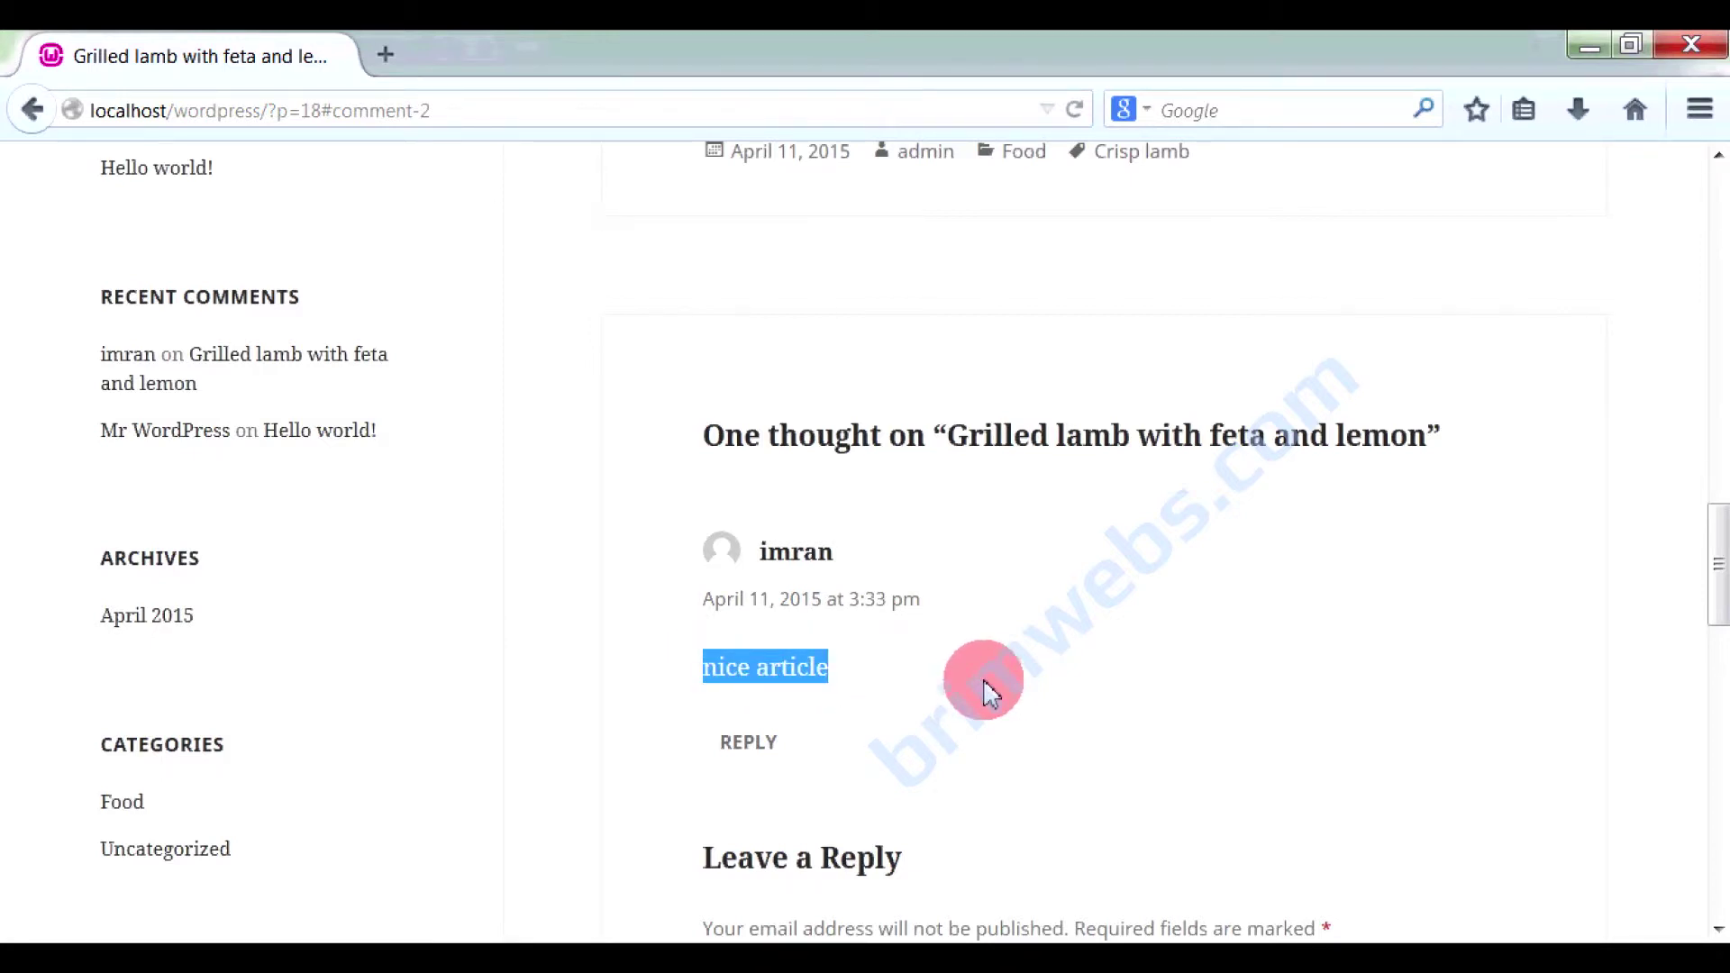
left_click(885, 678)
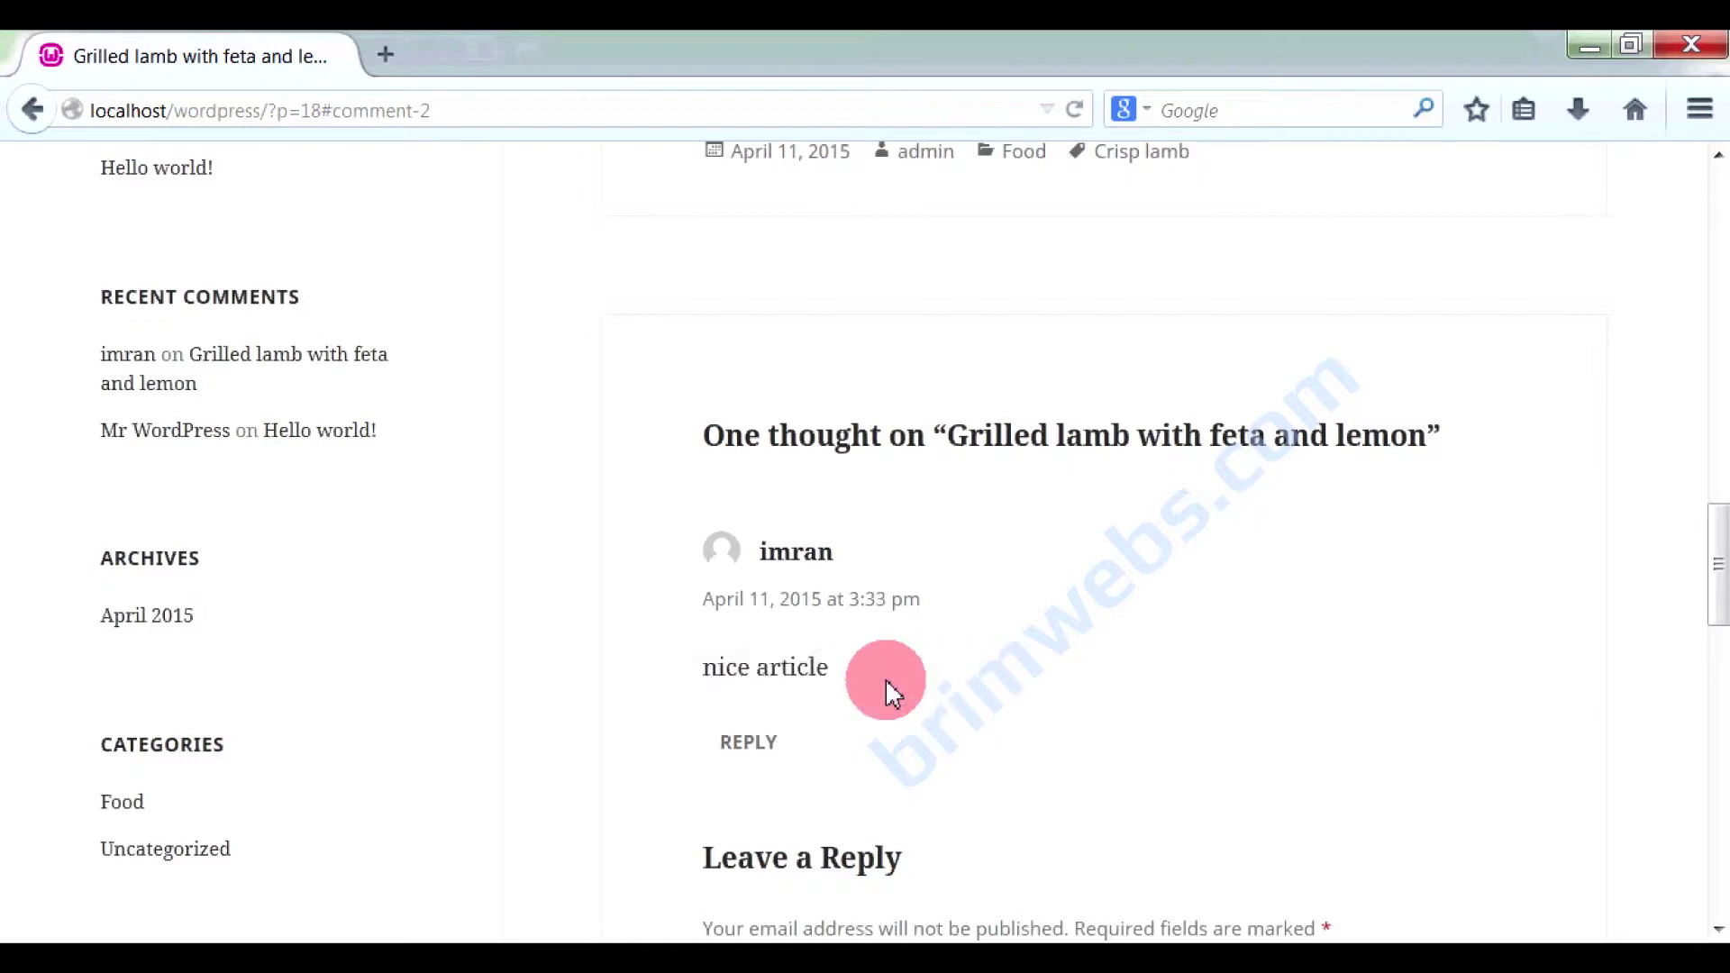
Switch to Chrome and post the comment "very nice article" as admin on the Grilled lamb post
left_click(424, 941)
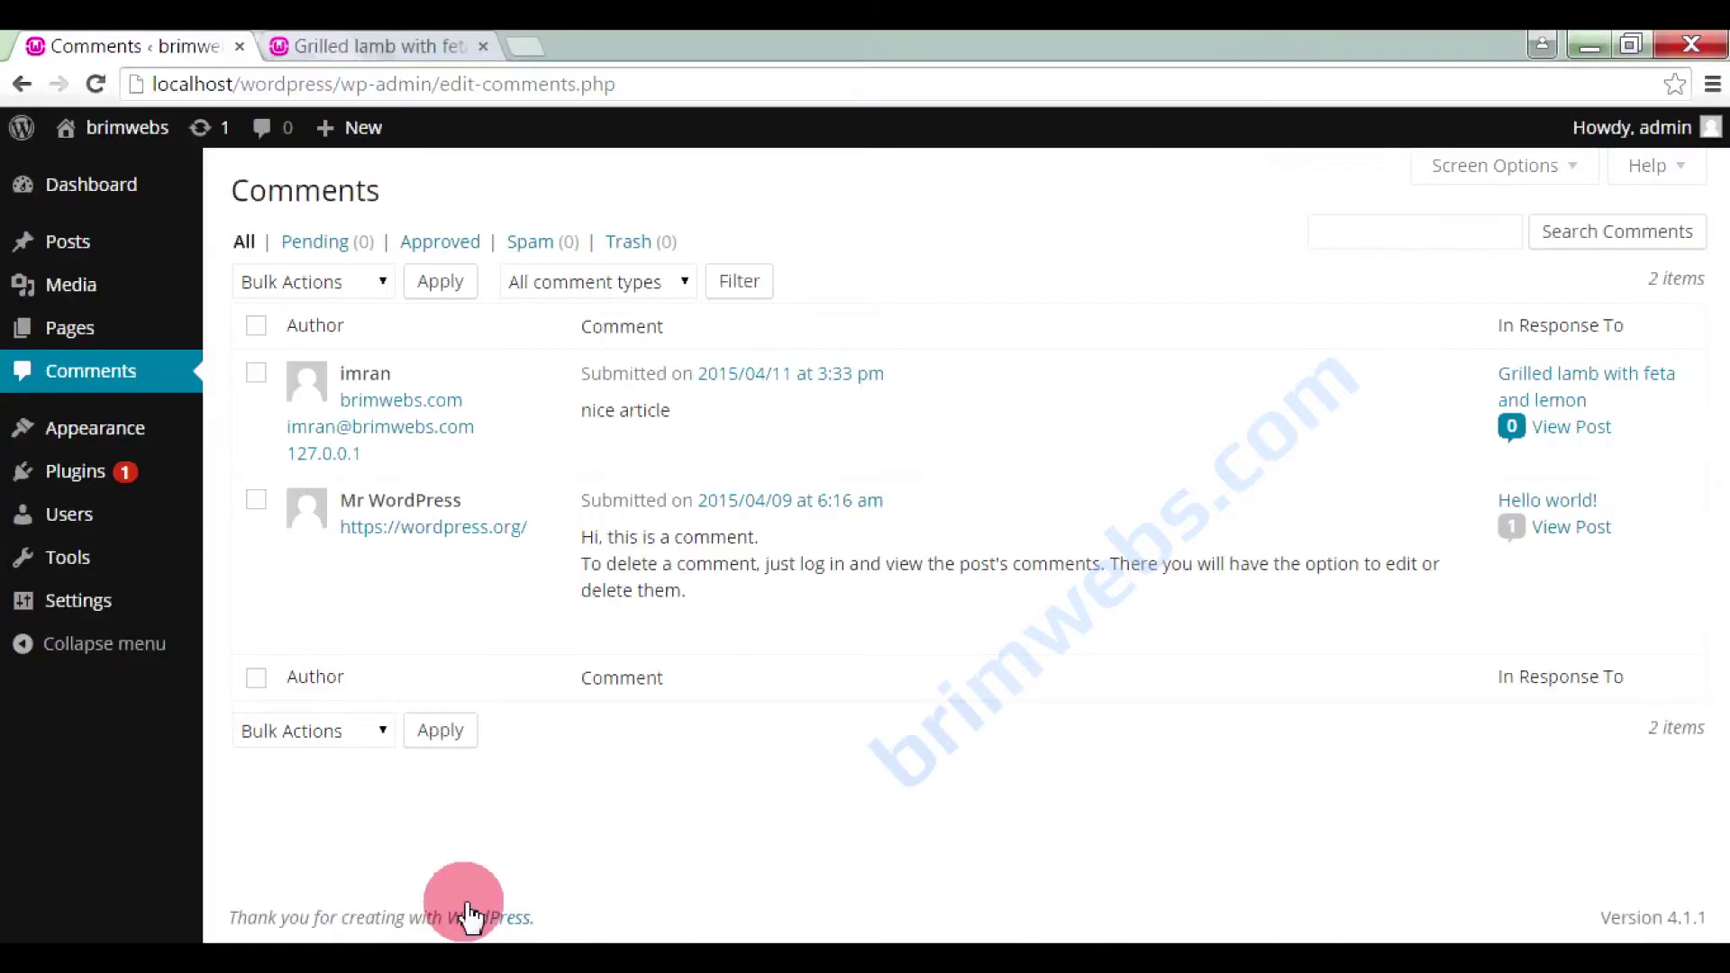
left_click(429, 38)
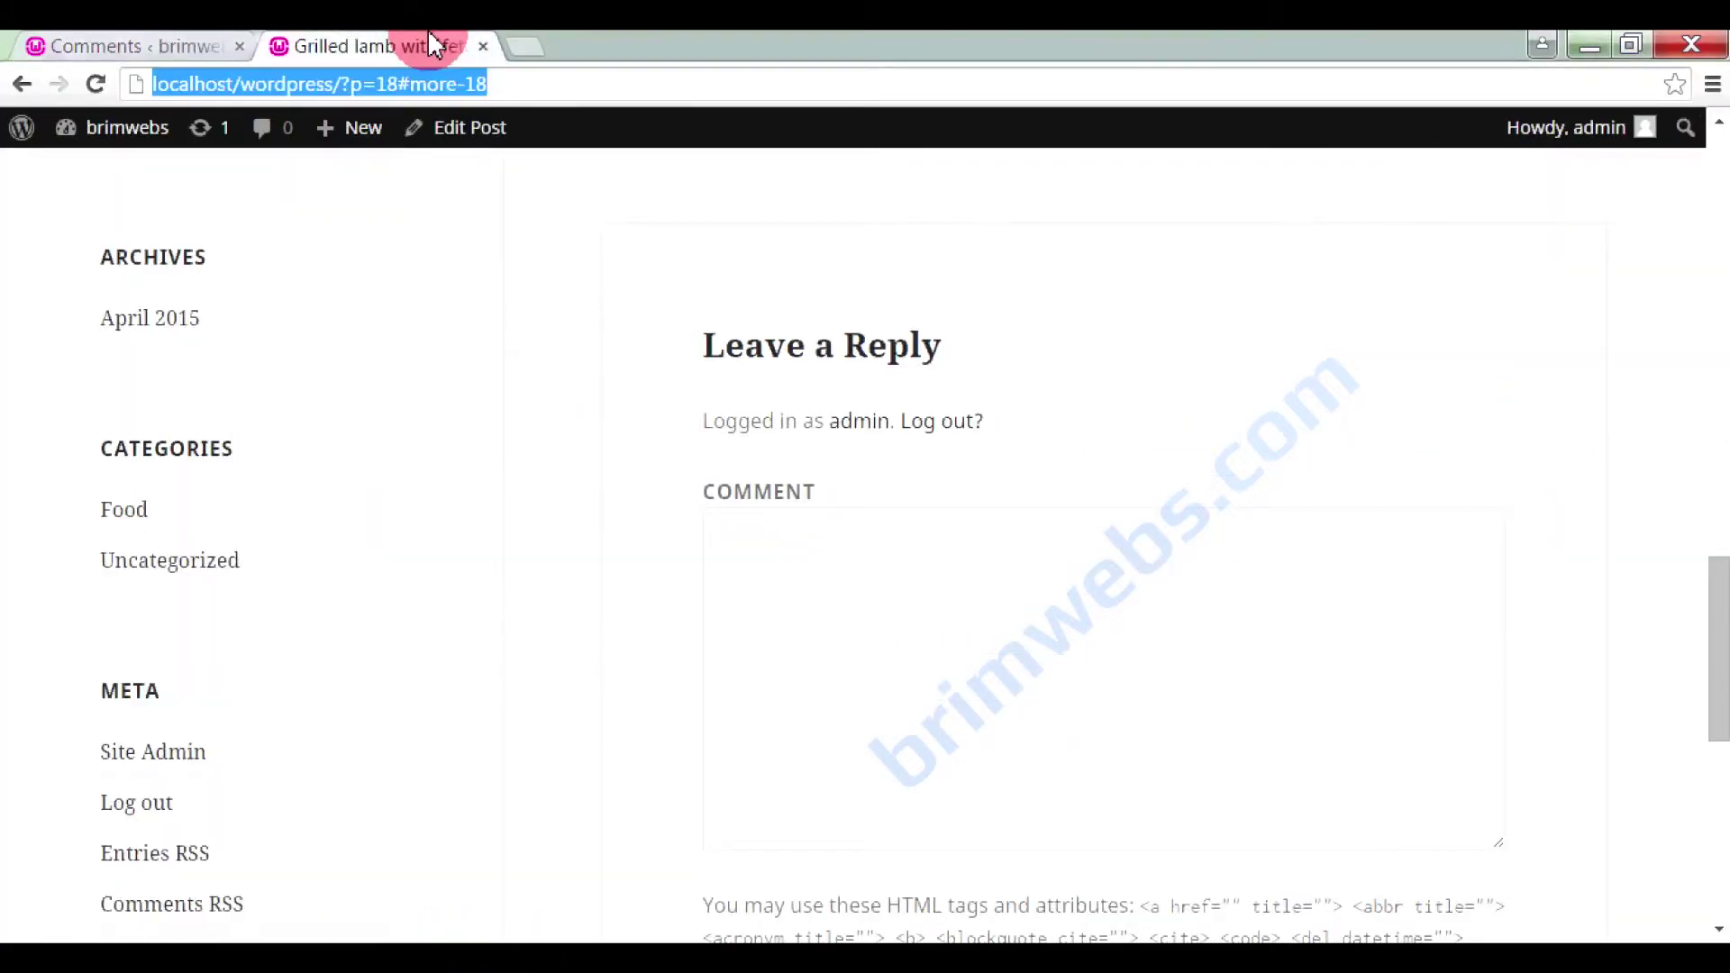
left_click(538, 278)
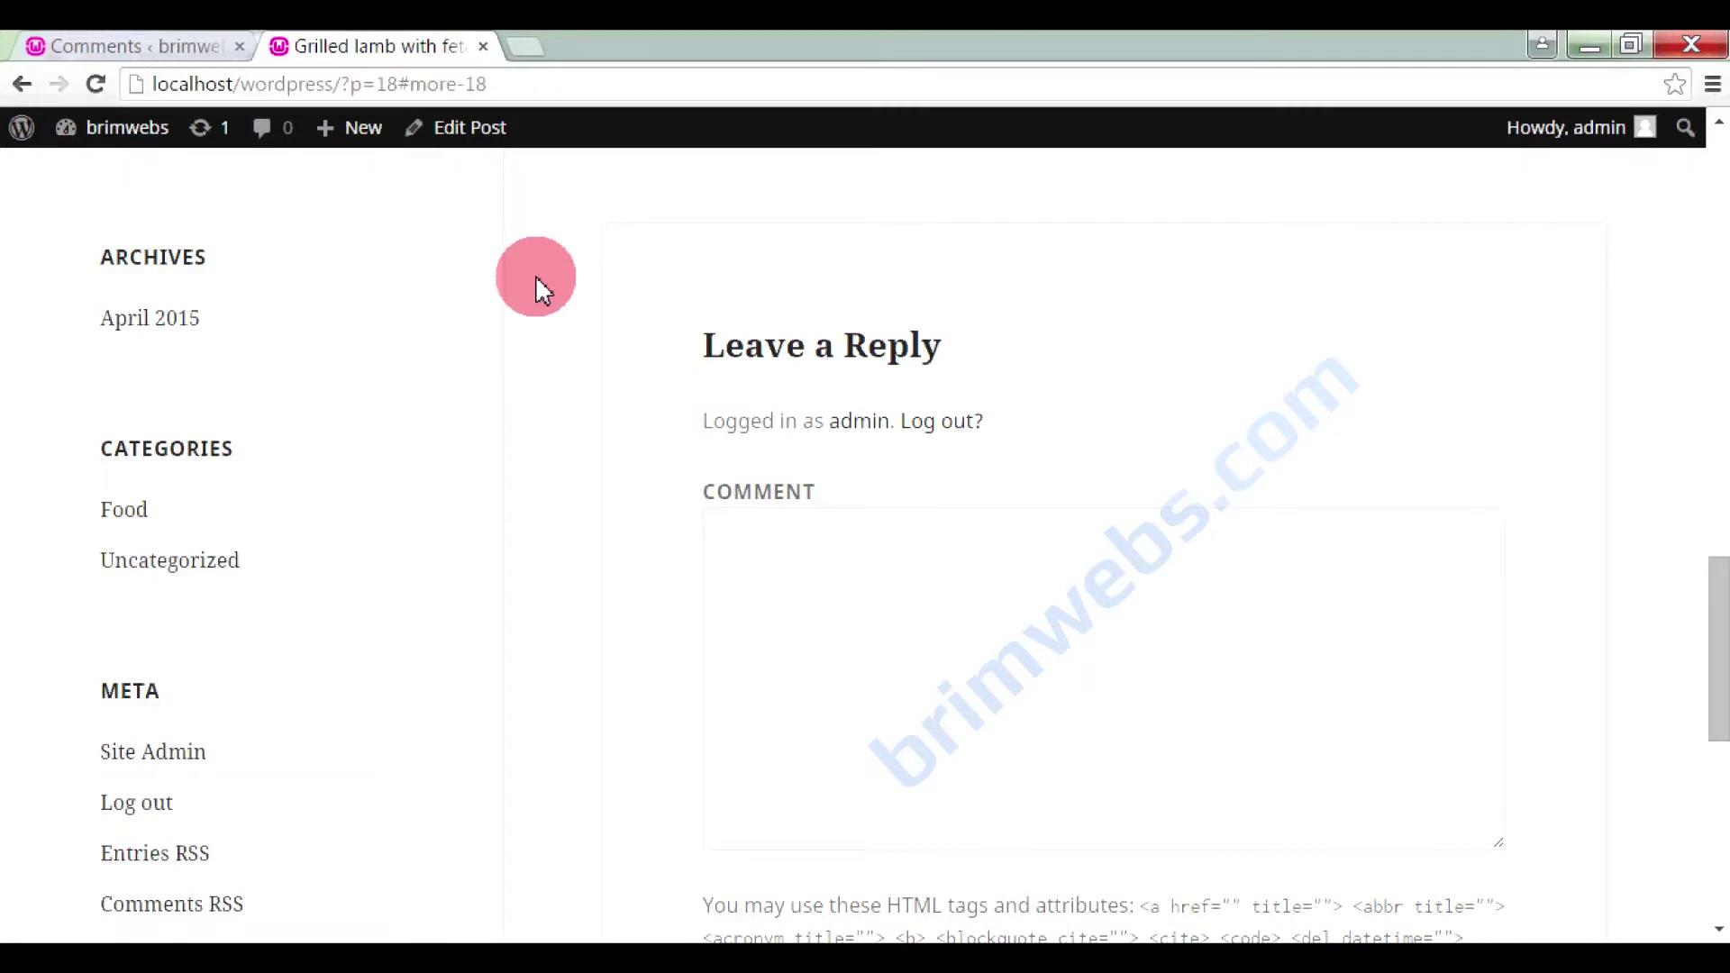
left_click(774, 533)
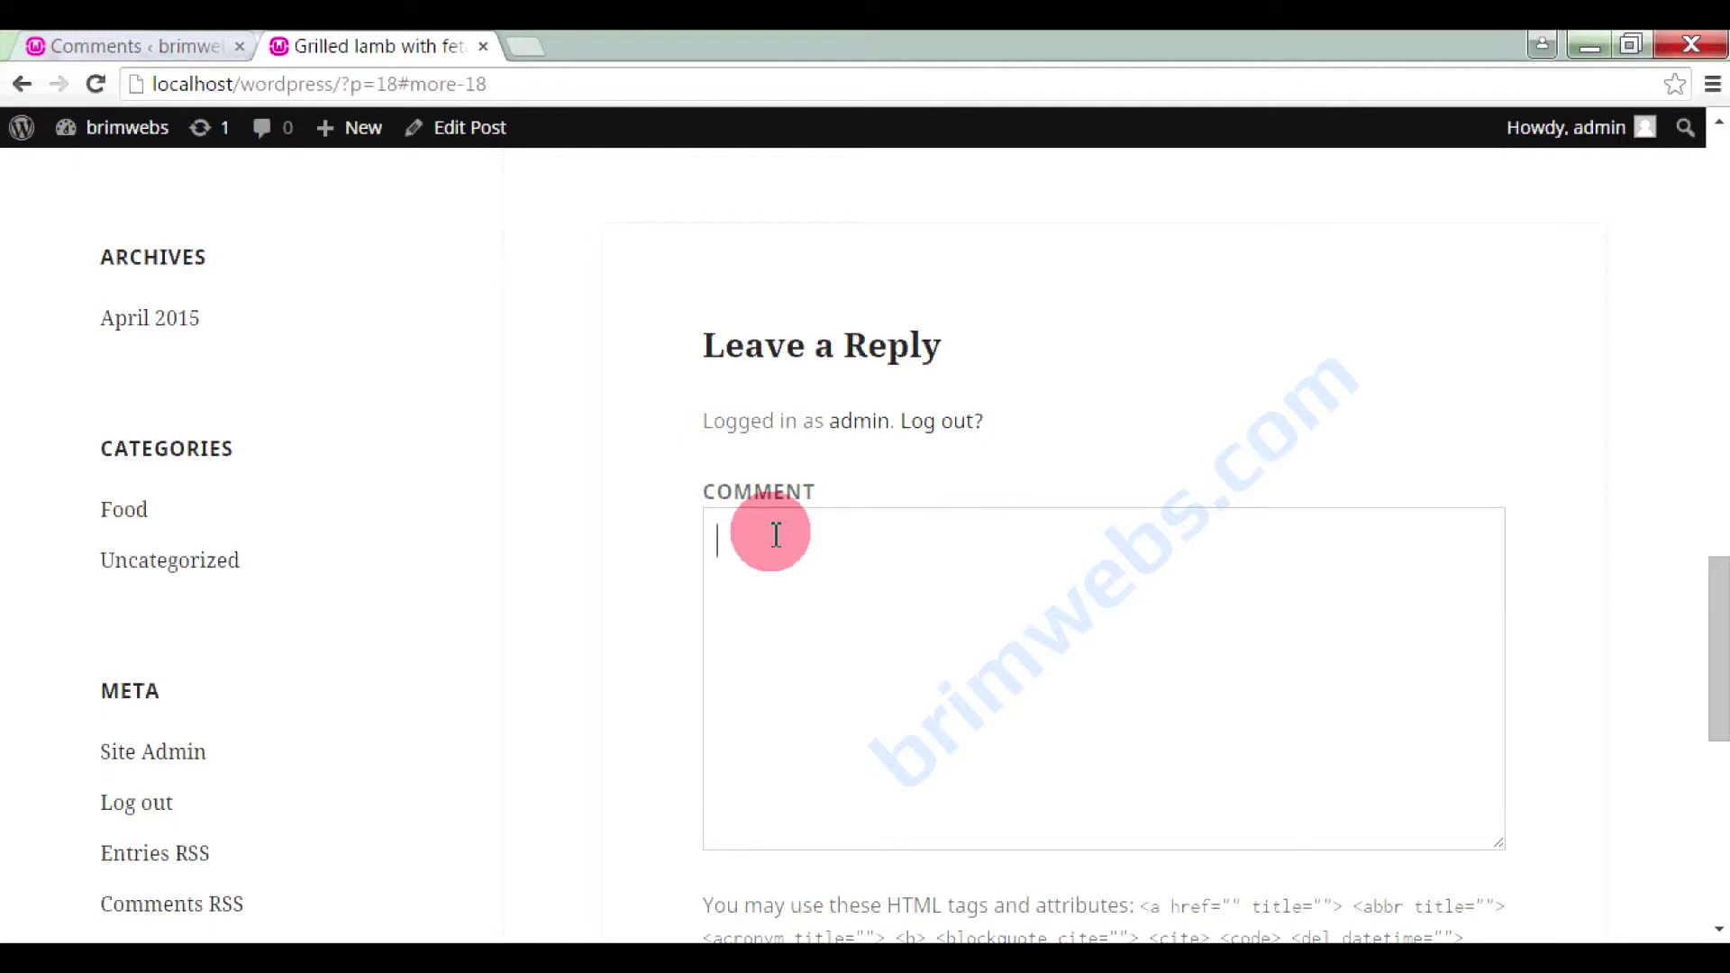
type("very hice article")
scroll(892, 509, "down", 5)
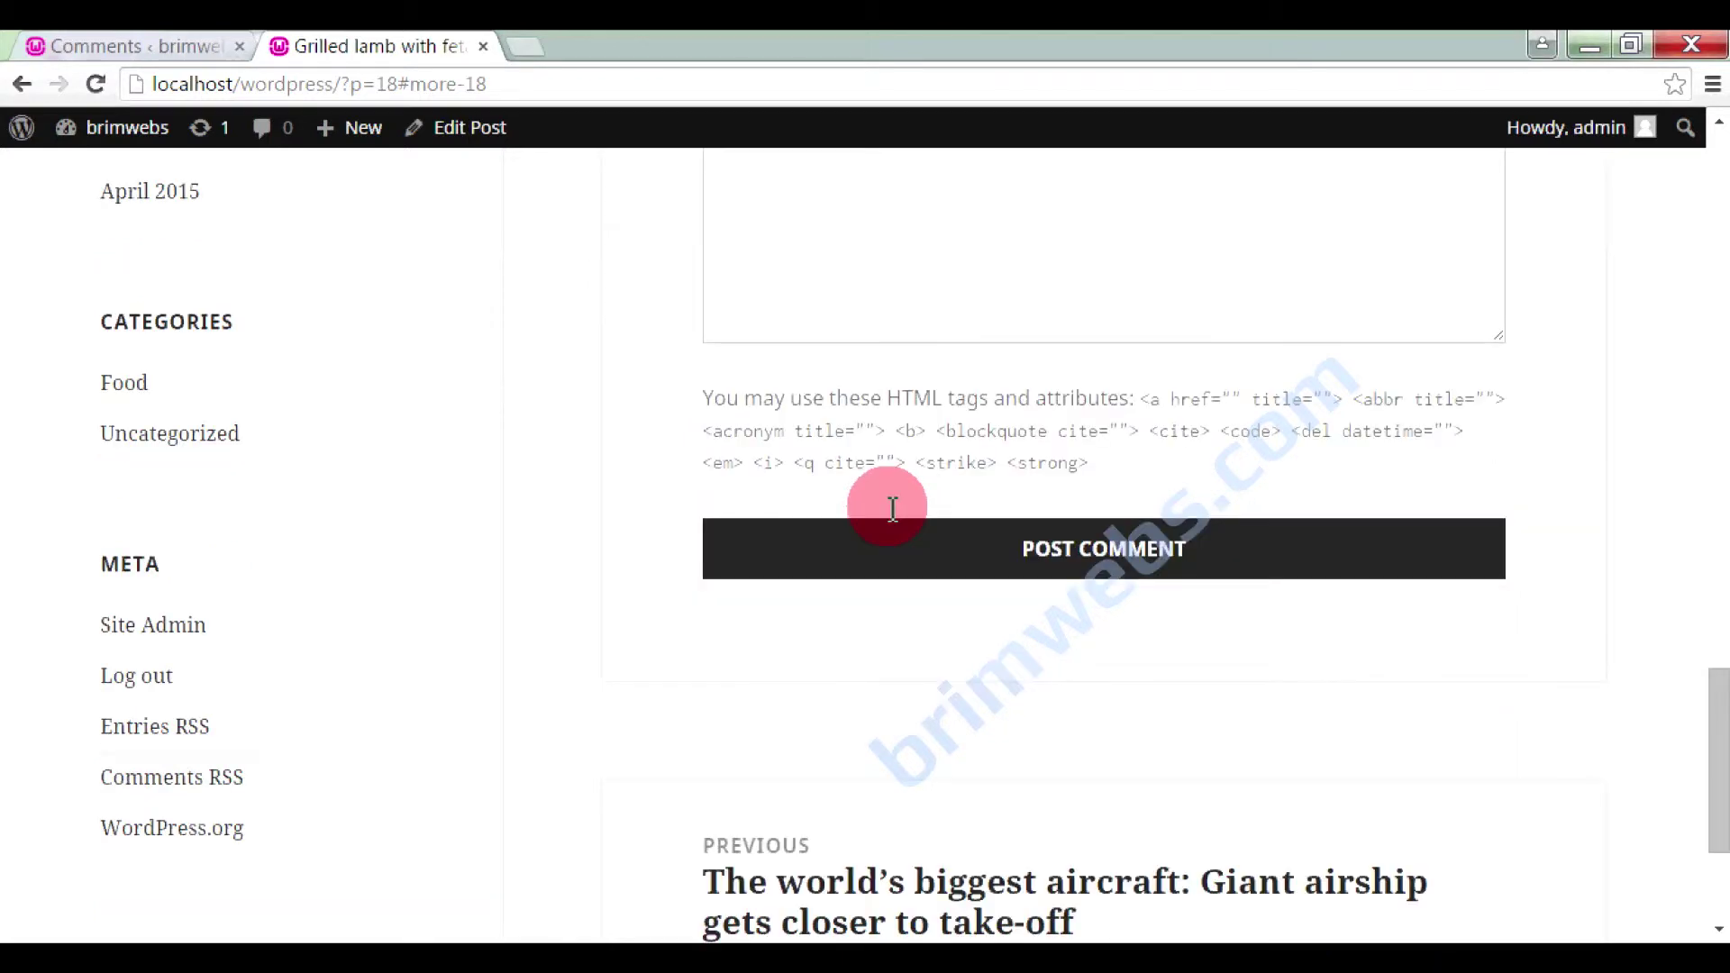
left_click(1021, 547)
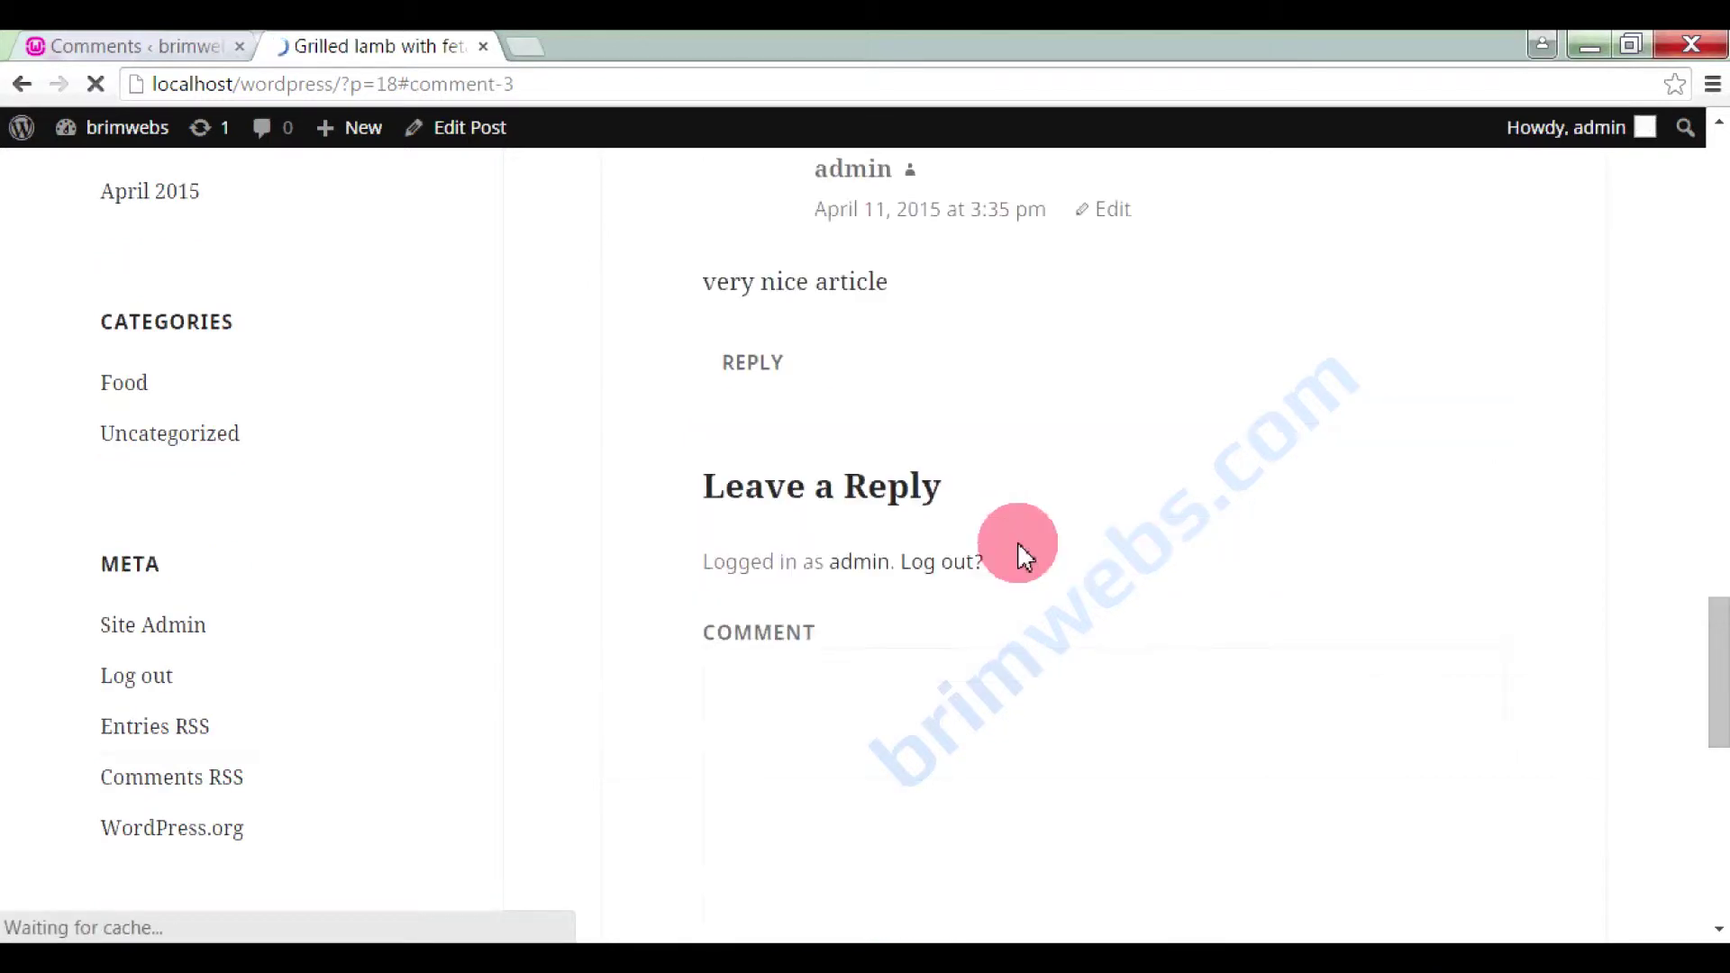
Edit the admin's "very nice article" comment to read "very nice article . hope to see more" and update it
scroll(965, 502, "up", 3)
left_click_drag(900, 543, 712, 535)
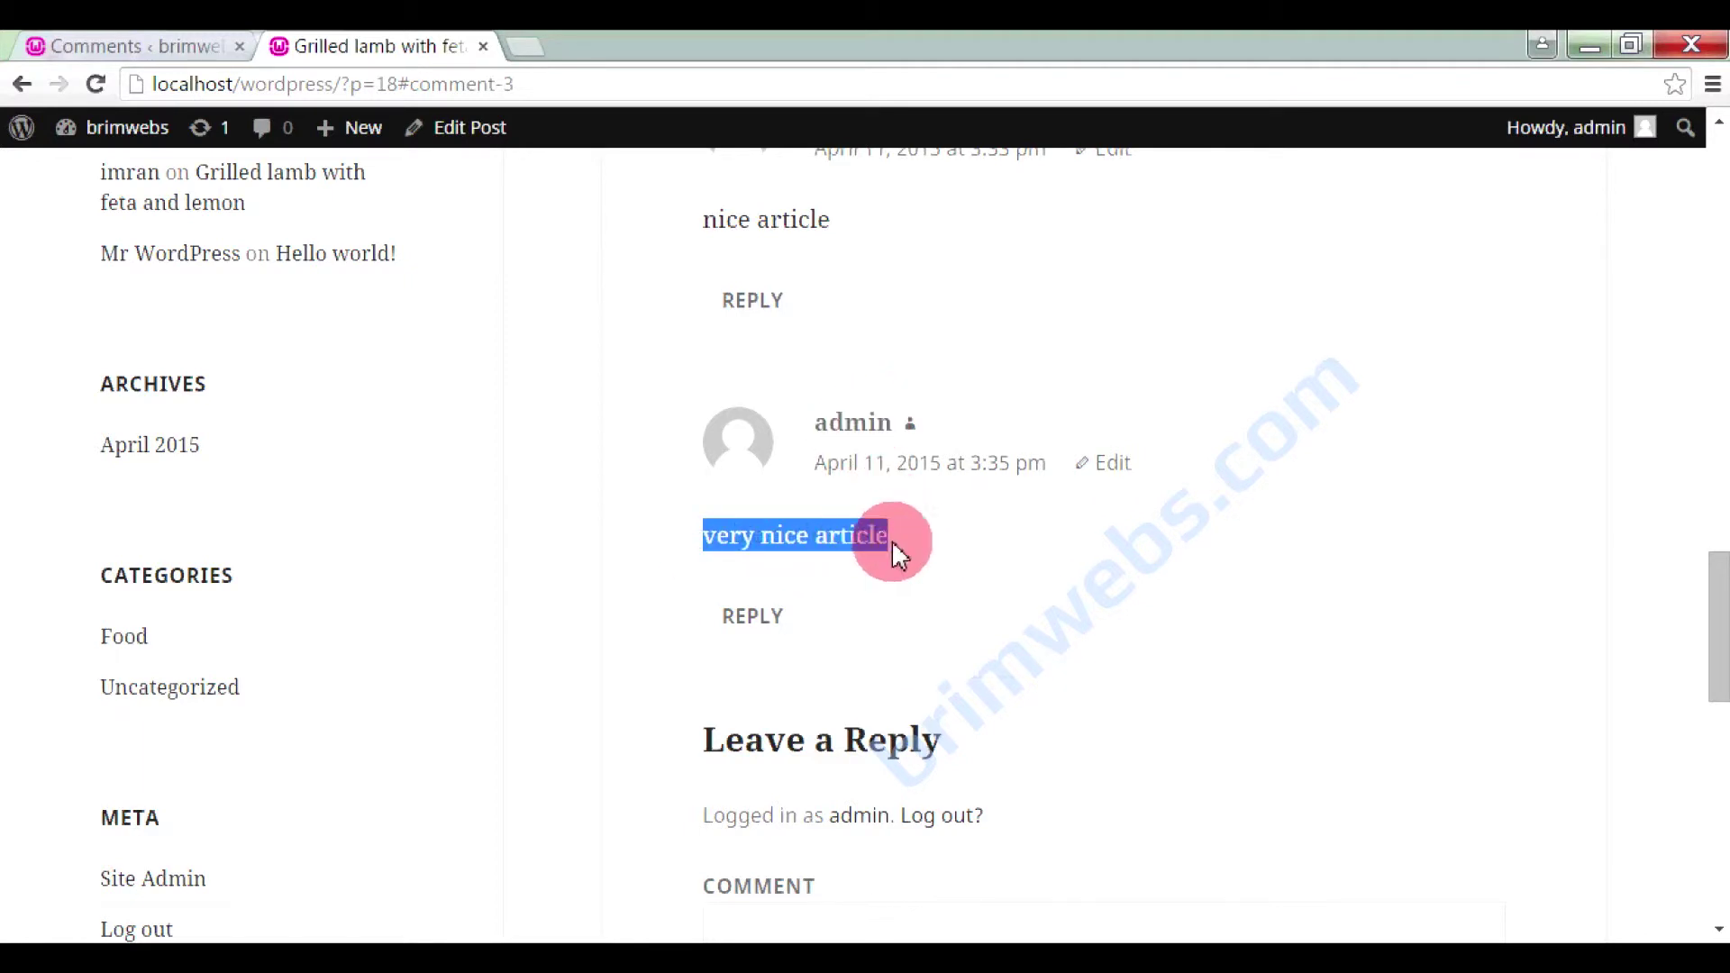
left_click(915, 542)
left_click_drag(716, 538, 908, 547)
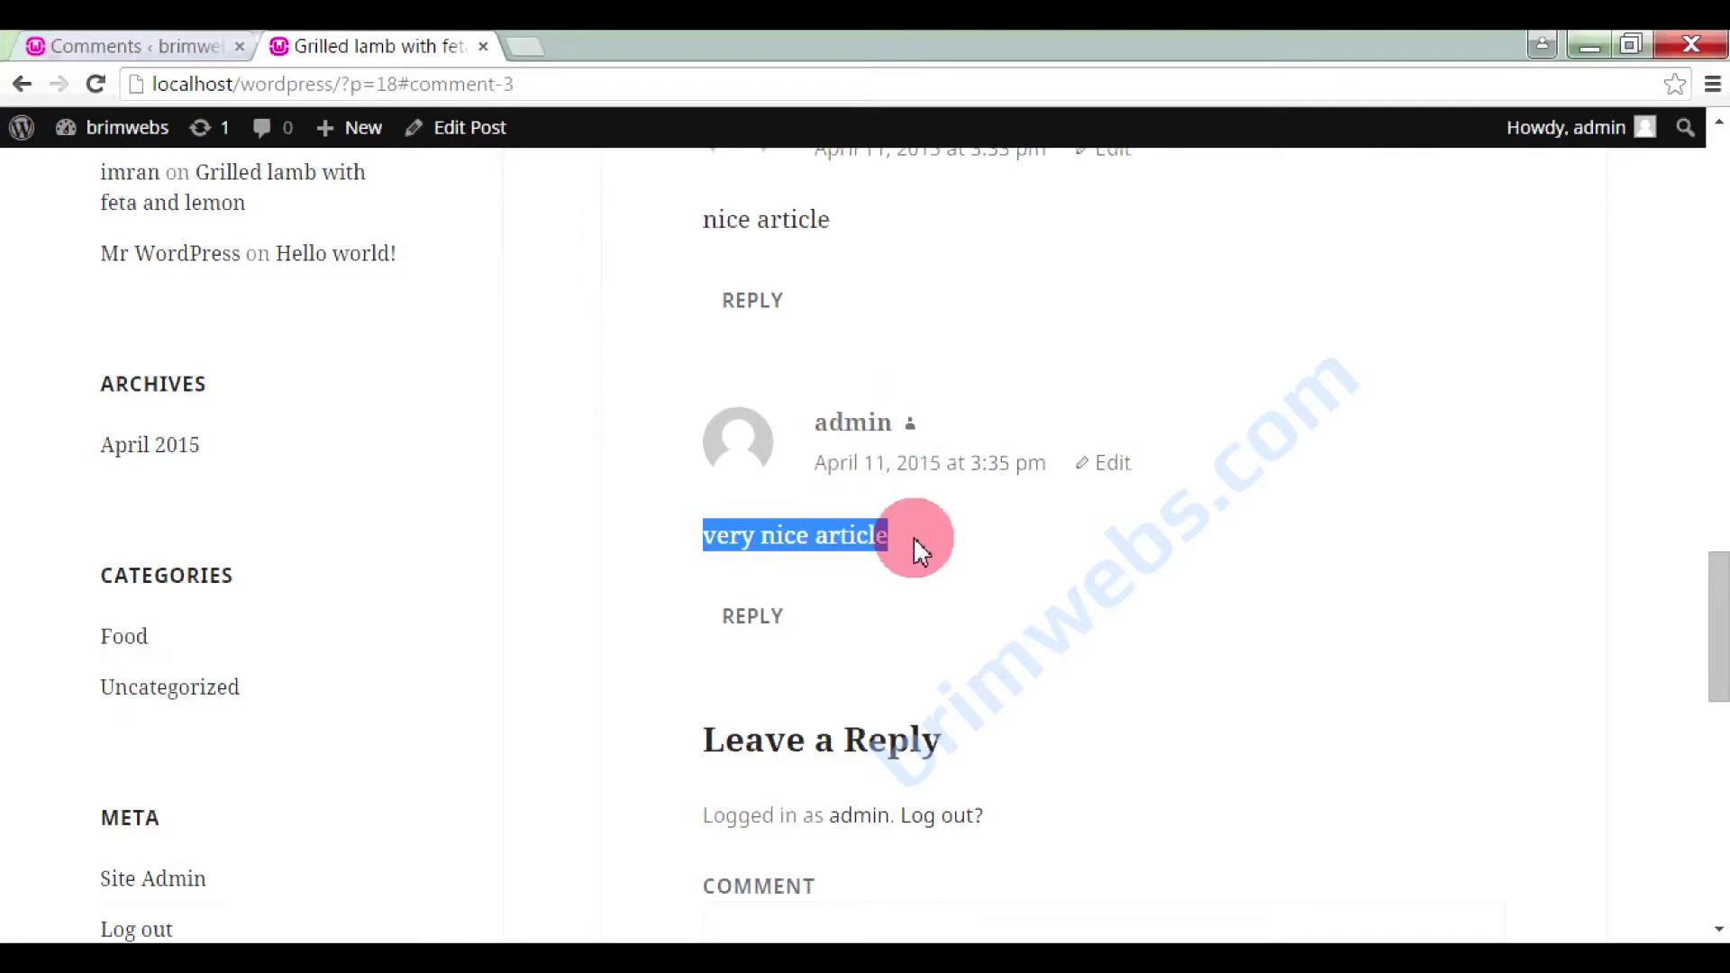
left_click(916, 539)
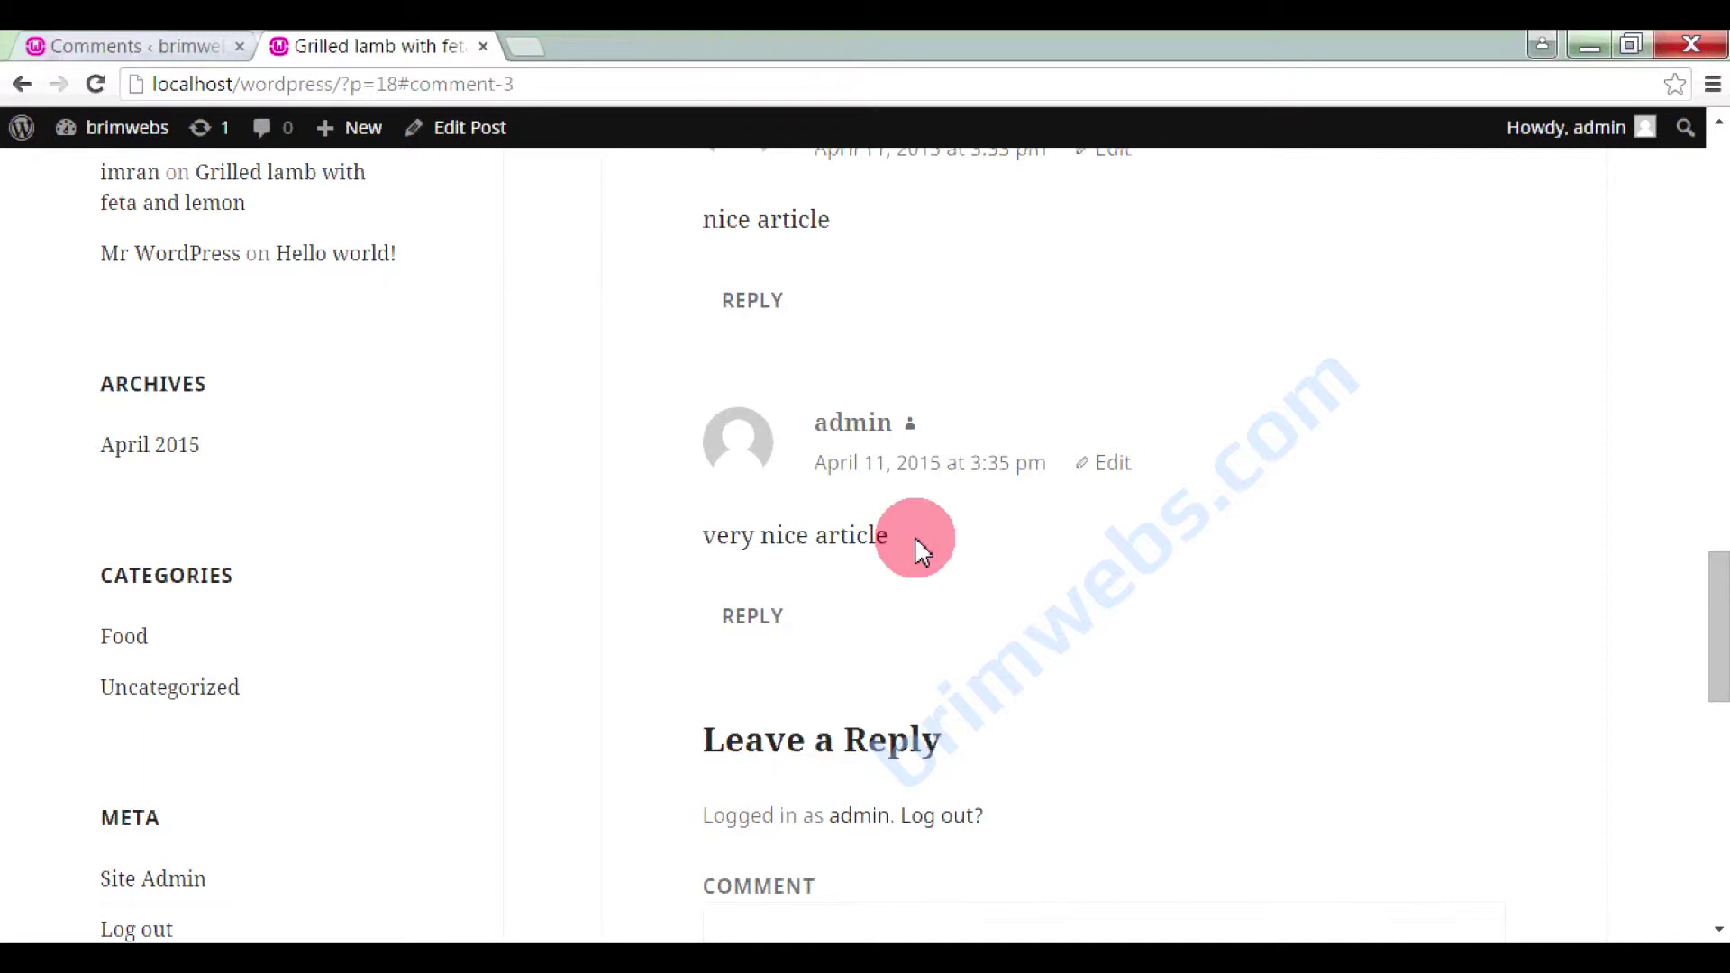
left_click(1116, 479)
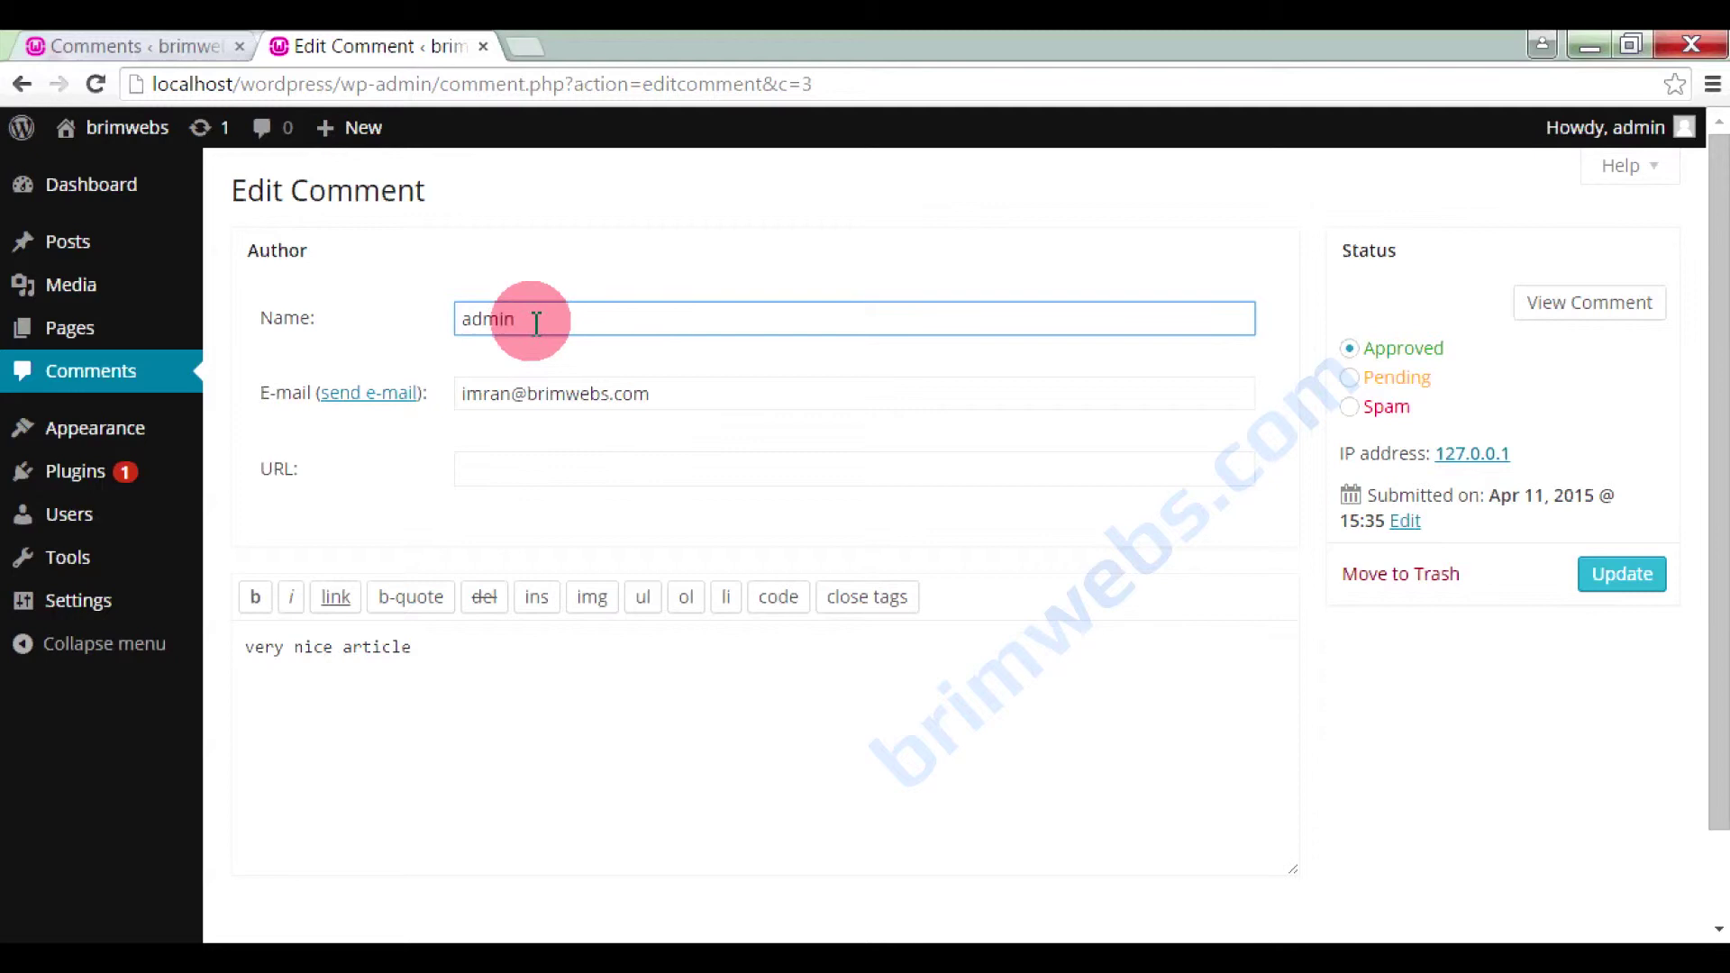
scroll(456, 554, "down", 2)
left_click(452, 545)
type(". ")
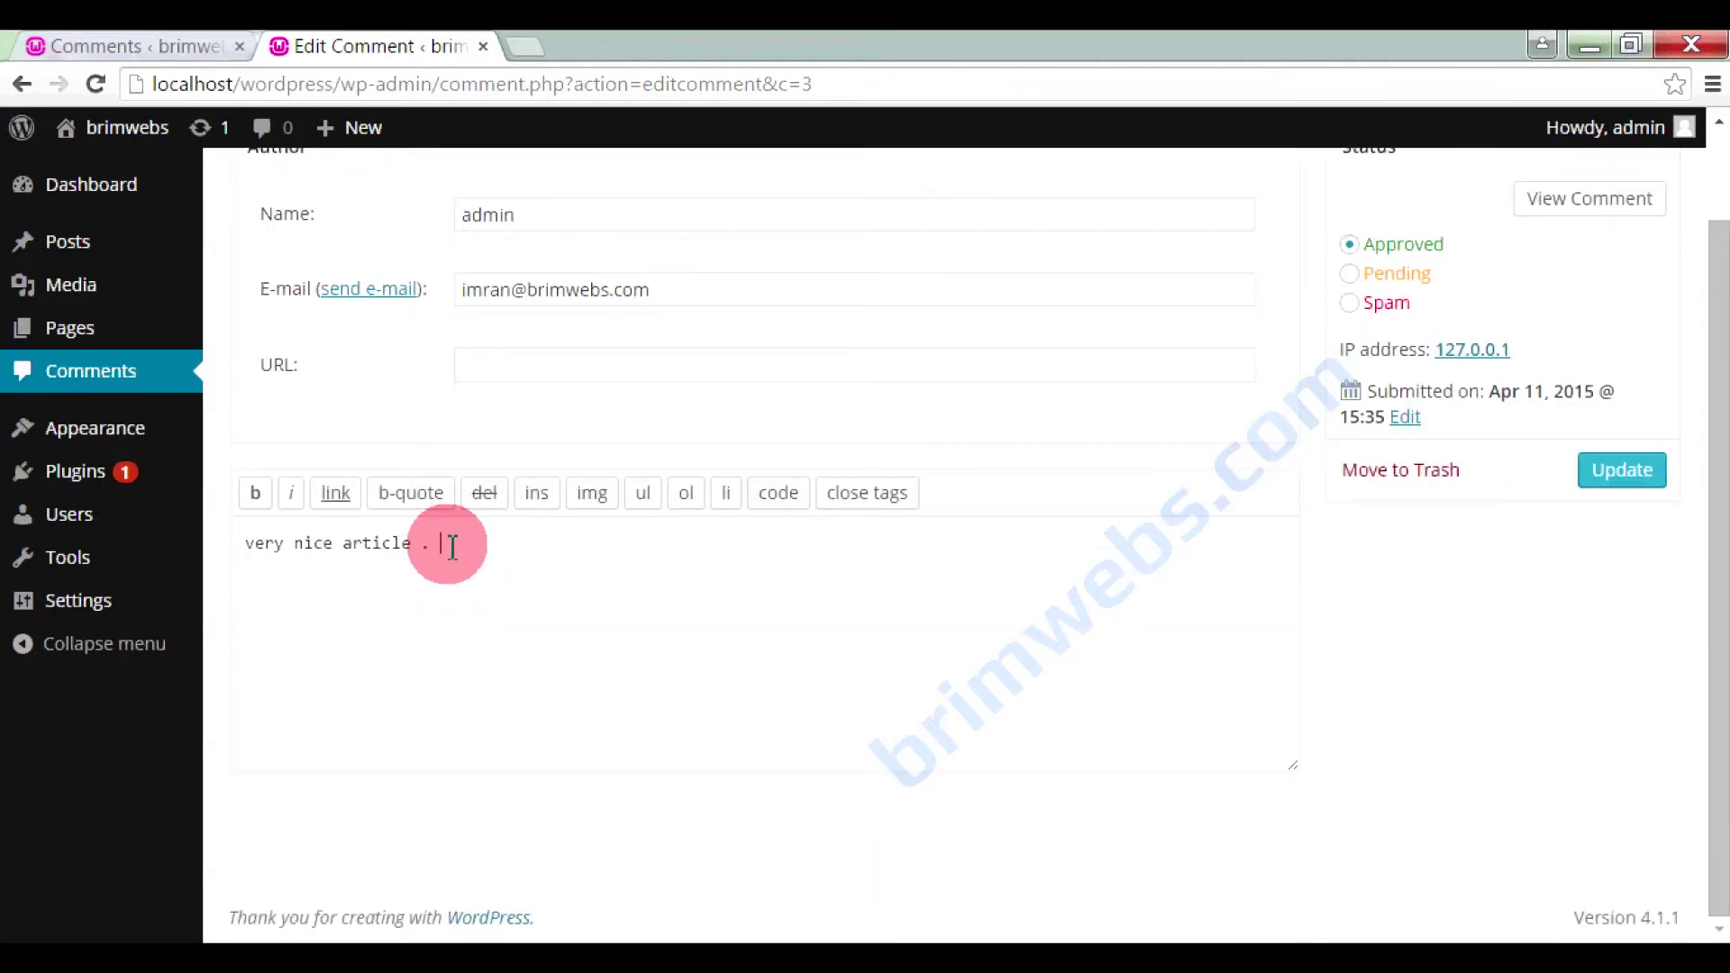
type("hope to see more")
left_click(1635, 485)
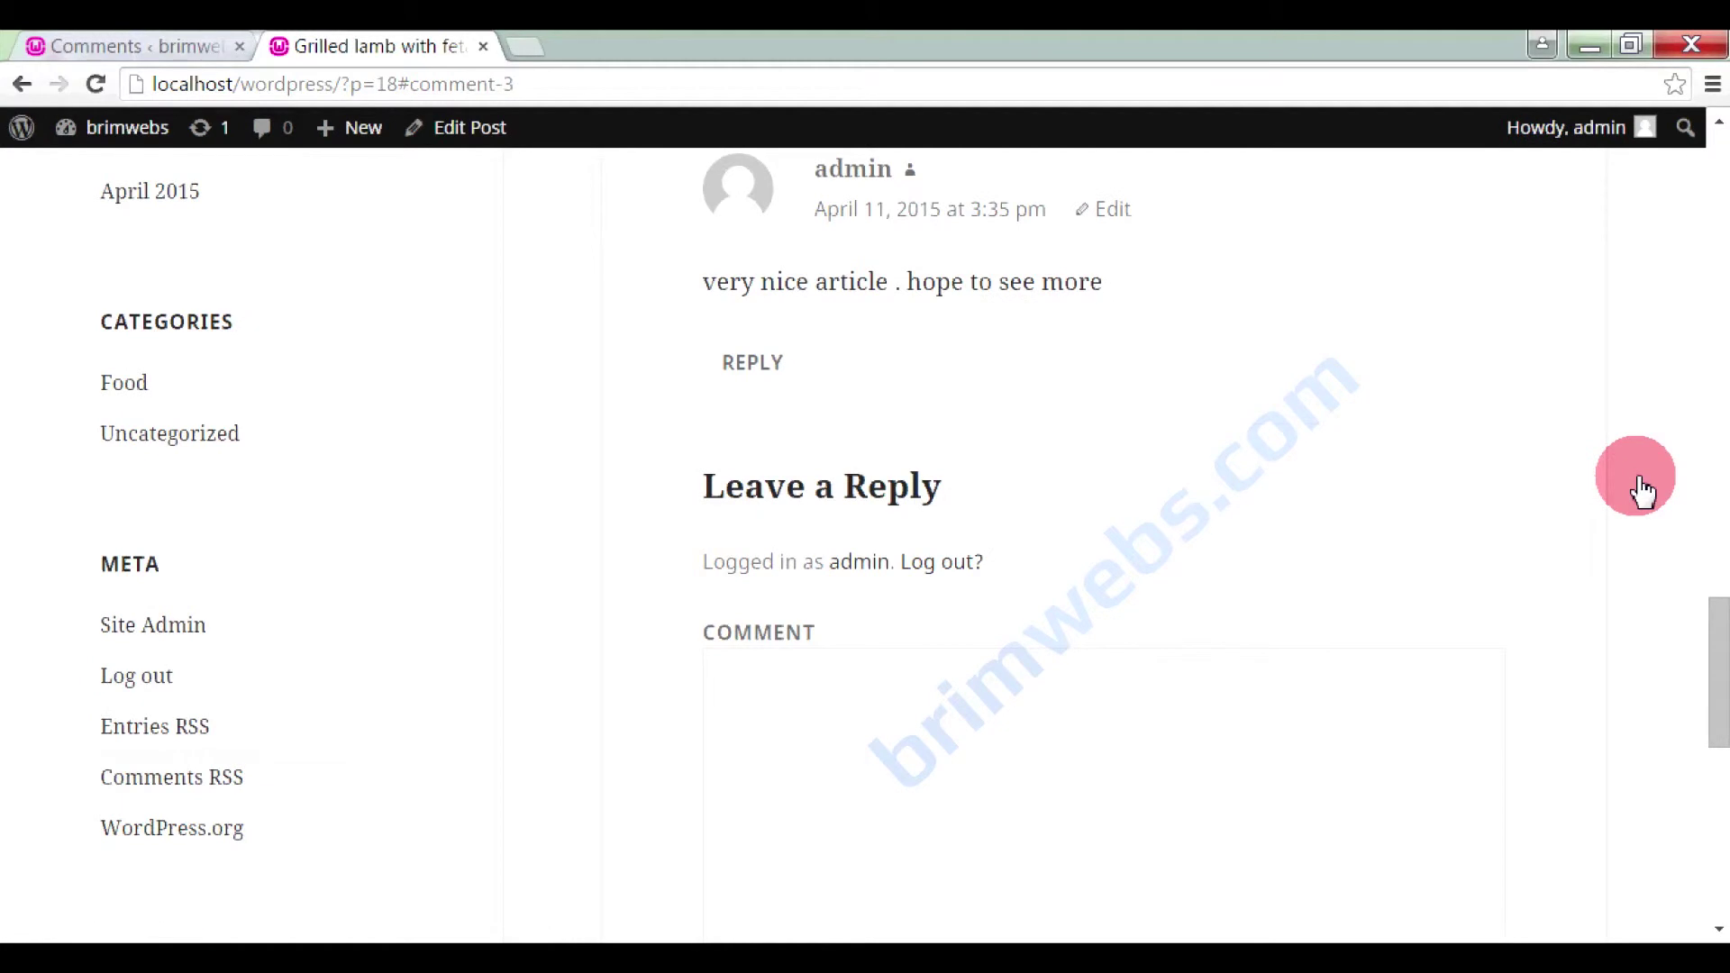
Review the post's comment section and recent comments list, checking the added "hope to see more" text
scroll(856, 324, "up", 5)
scroll(638, 321, "down", 3)
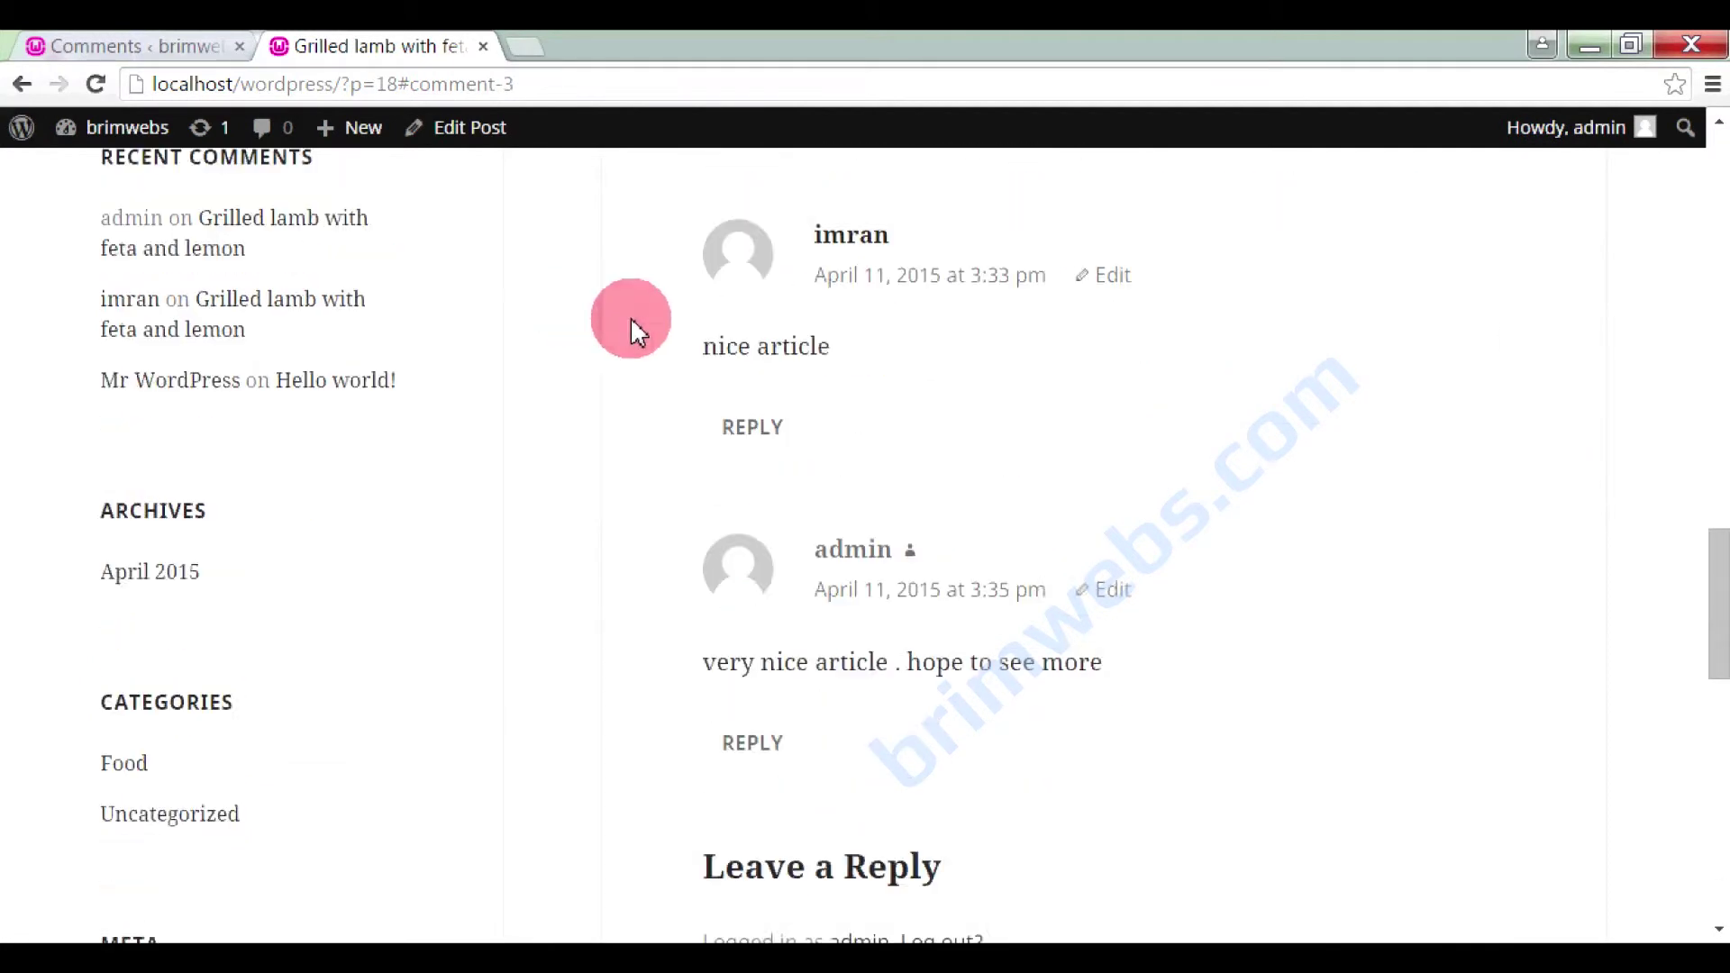
scroll(775, 347, "up", 11)
scroll(792, 342, "down", 10)
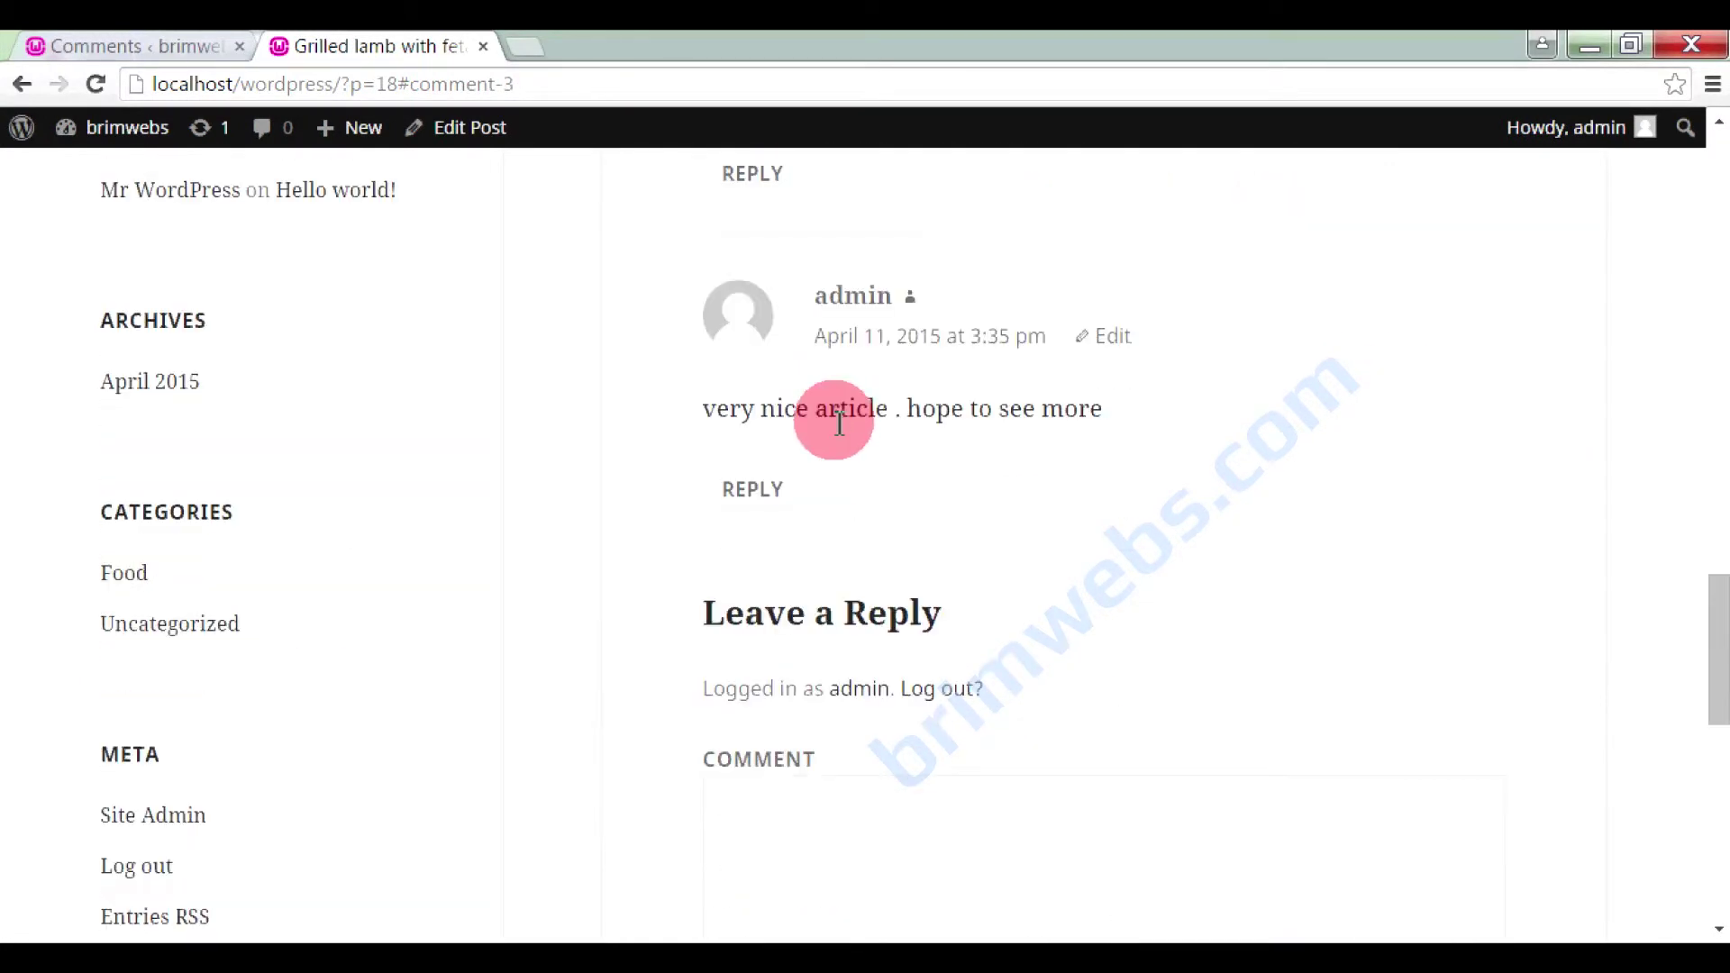
left_click_drag(901, 410, 1114, 418)
scroll(1139, 435, "up", 3)
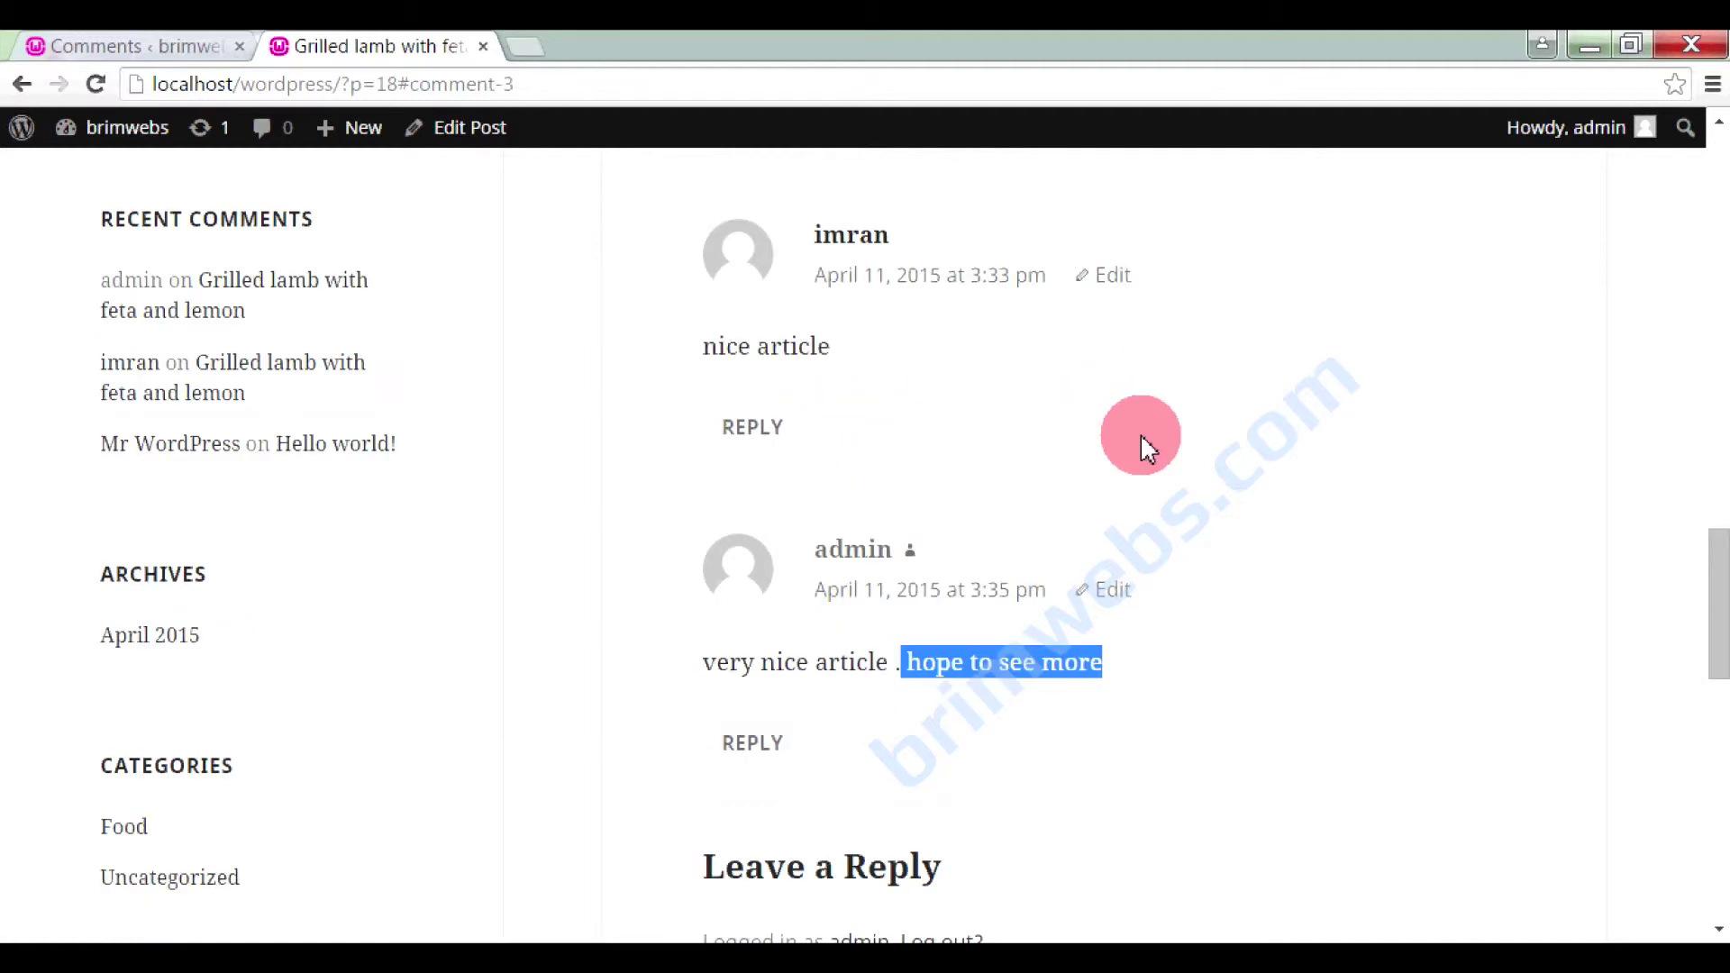
Reply "thanks a lot" as admin to the visitor's "nice article" comment on the Grilled lamb post
scroll(1139, 434, "up", 2)
scroll(1139, 434, "down", 3)
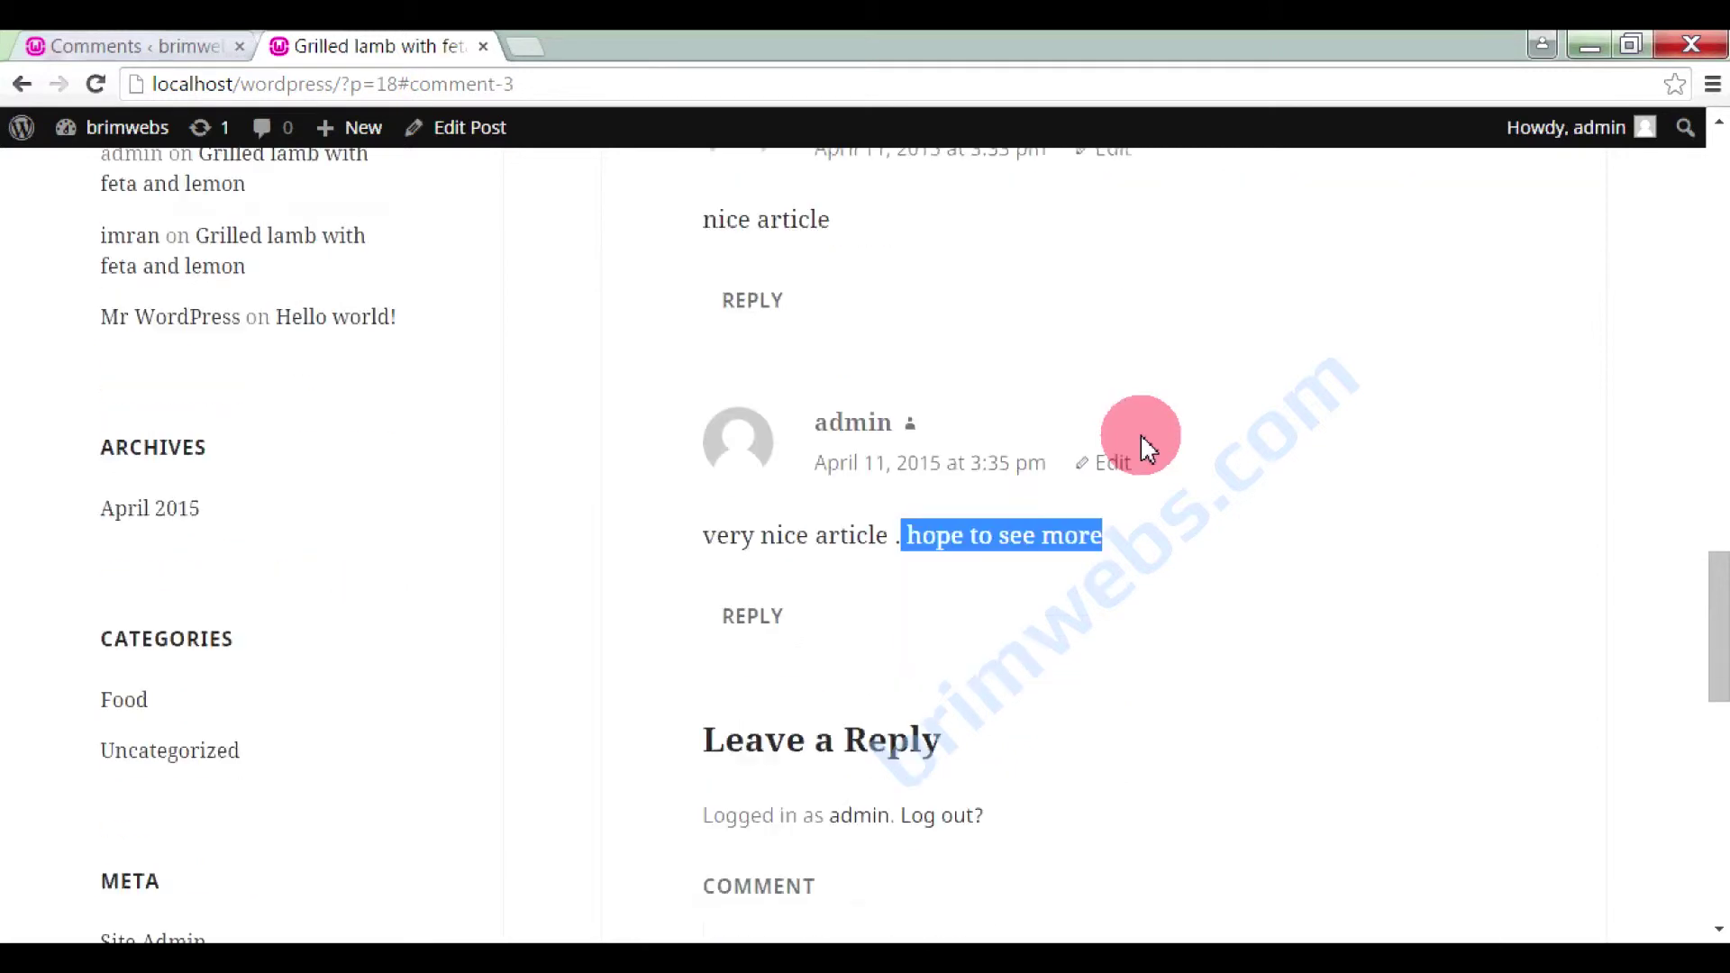
scroll(1036, 414, "up", 4)
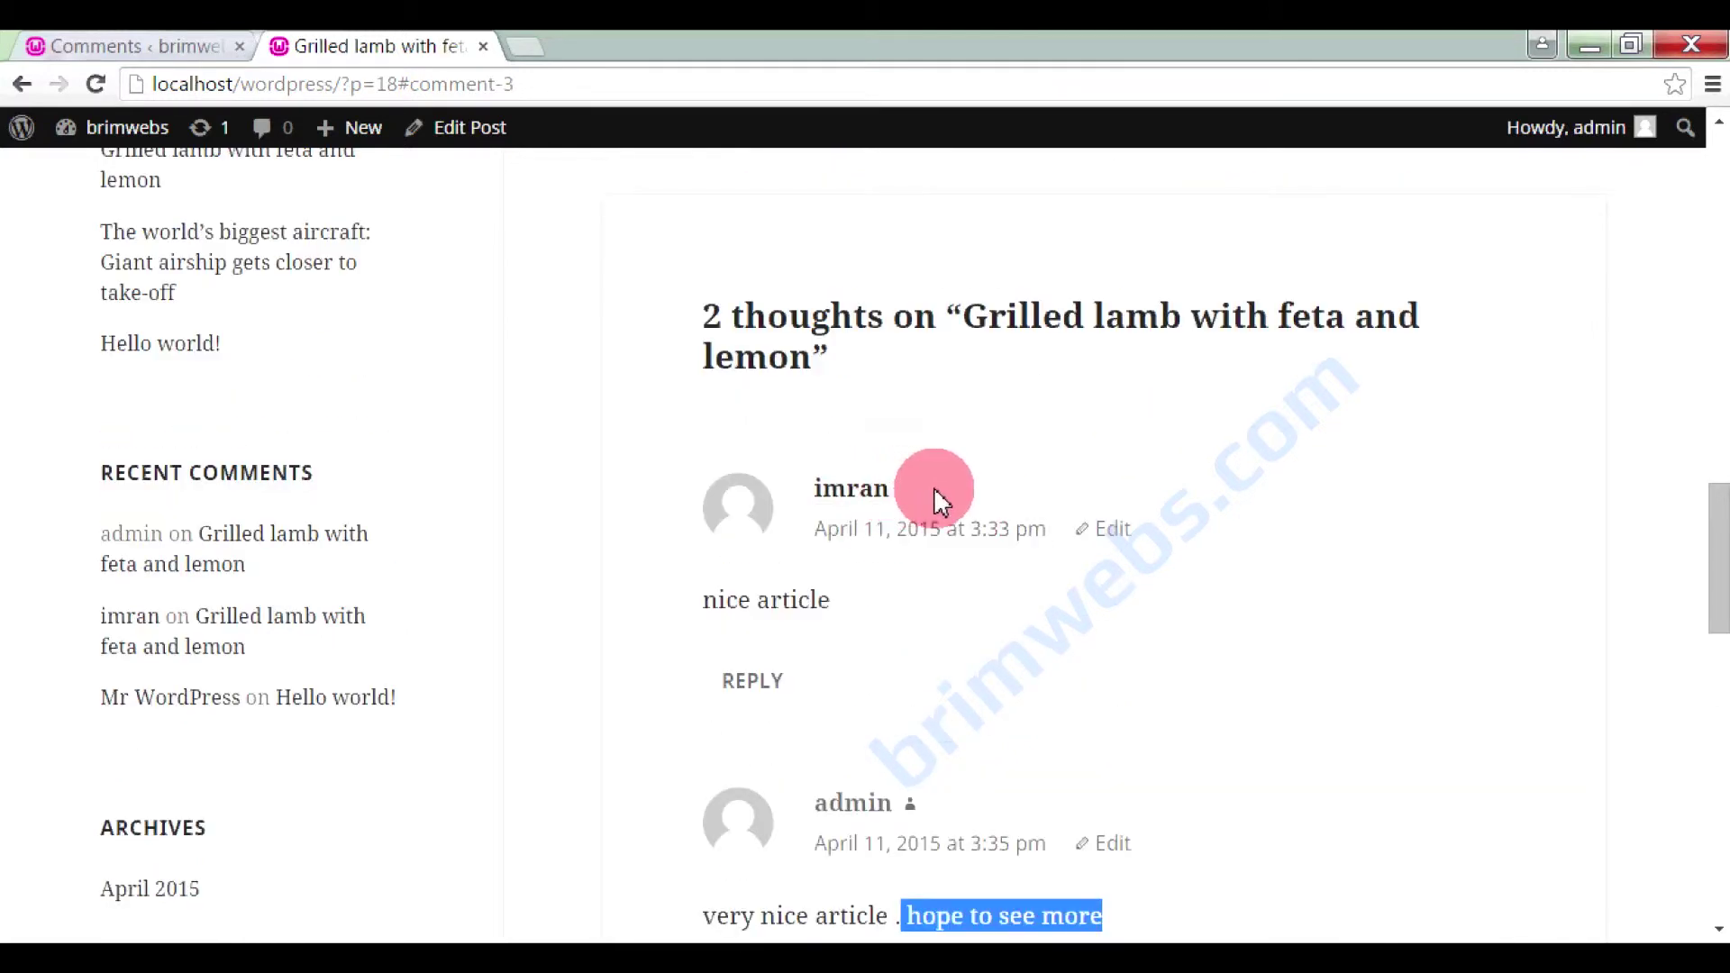
left_click(761, 692)
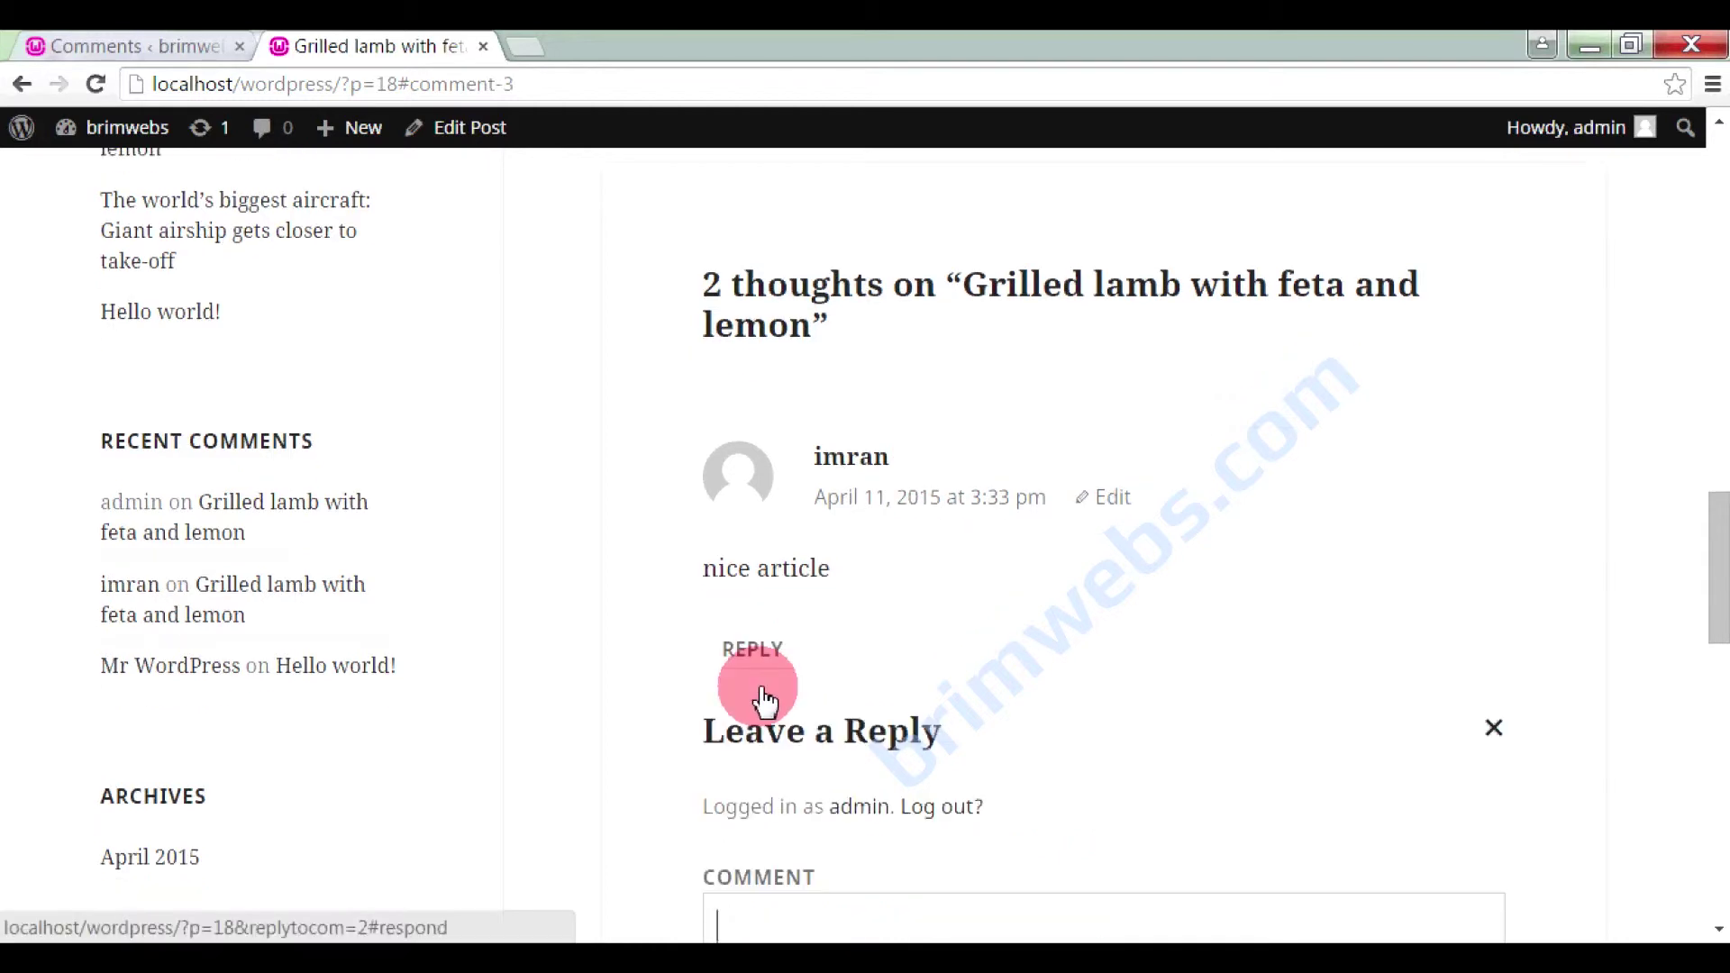
scroll(793, 649, "down", 3)
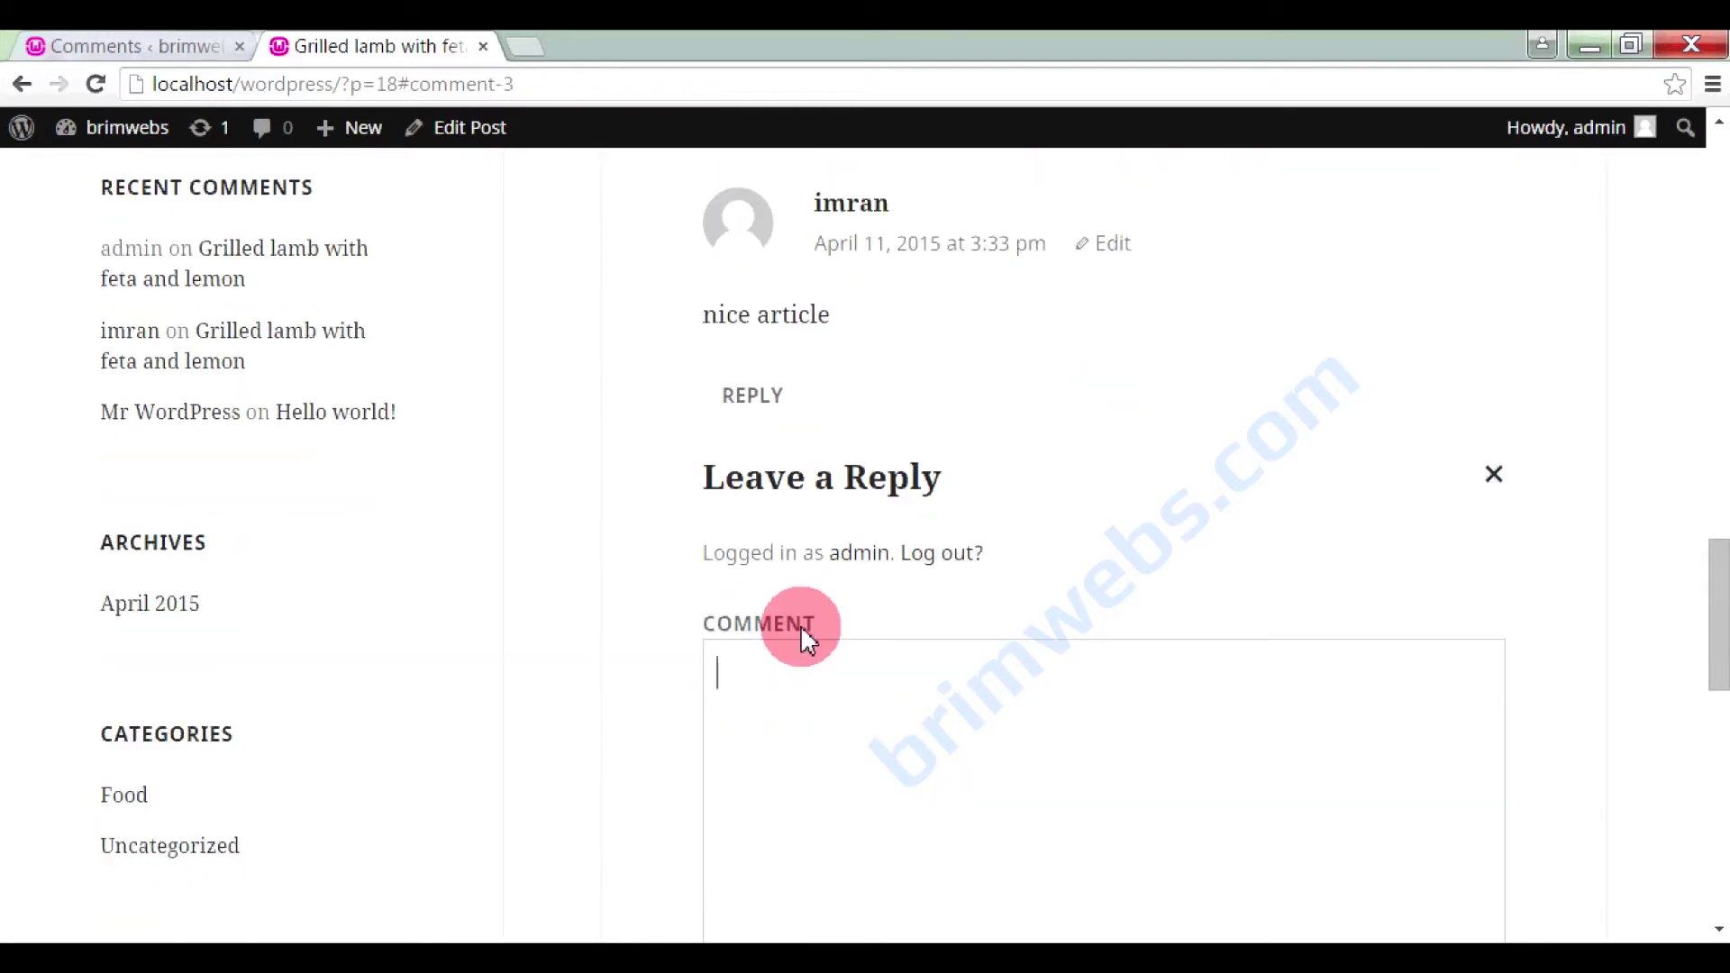
type("thanks a lot")
scroll(805, 636, "down", 3)
scroll(800, 625, "down", 1)
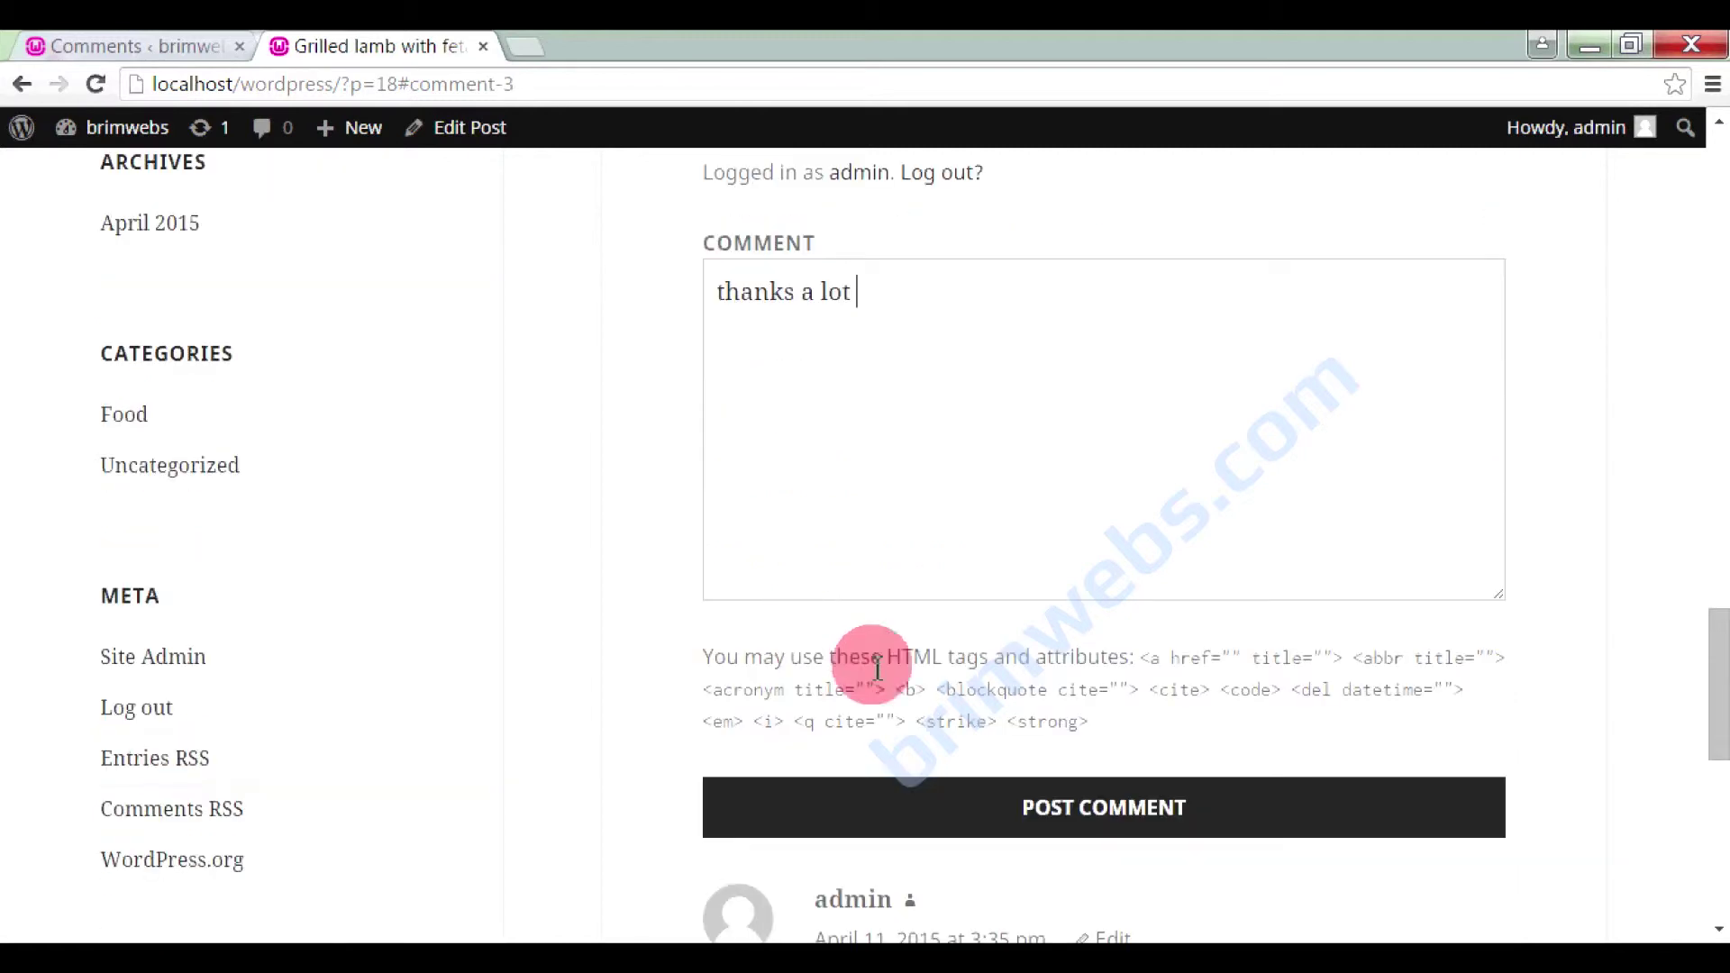
left_click(1094, 813)
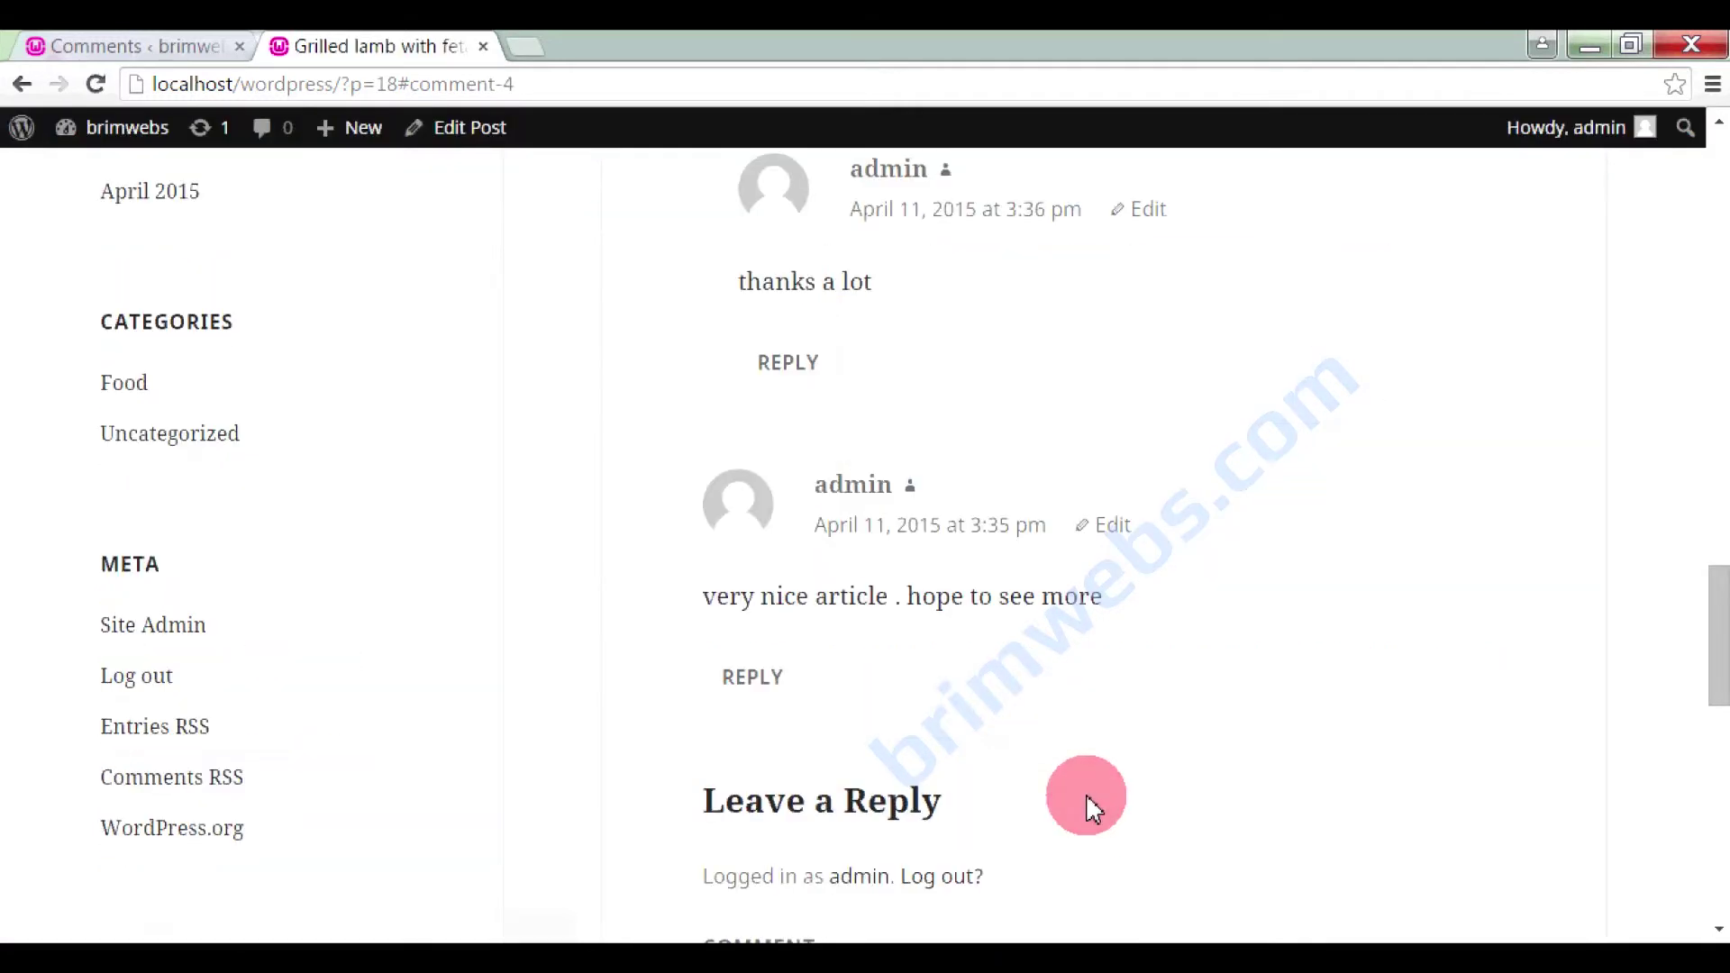
scroll(782, 400, "up", 1)
scroll(843, 458, "up", 2)
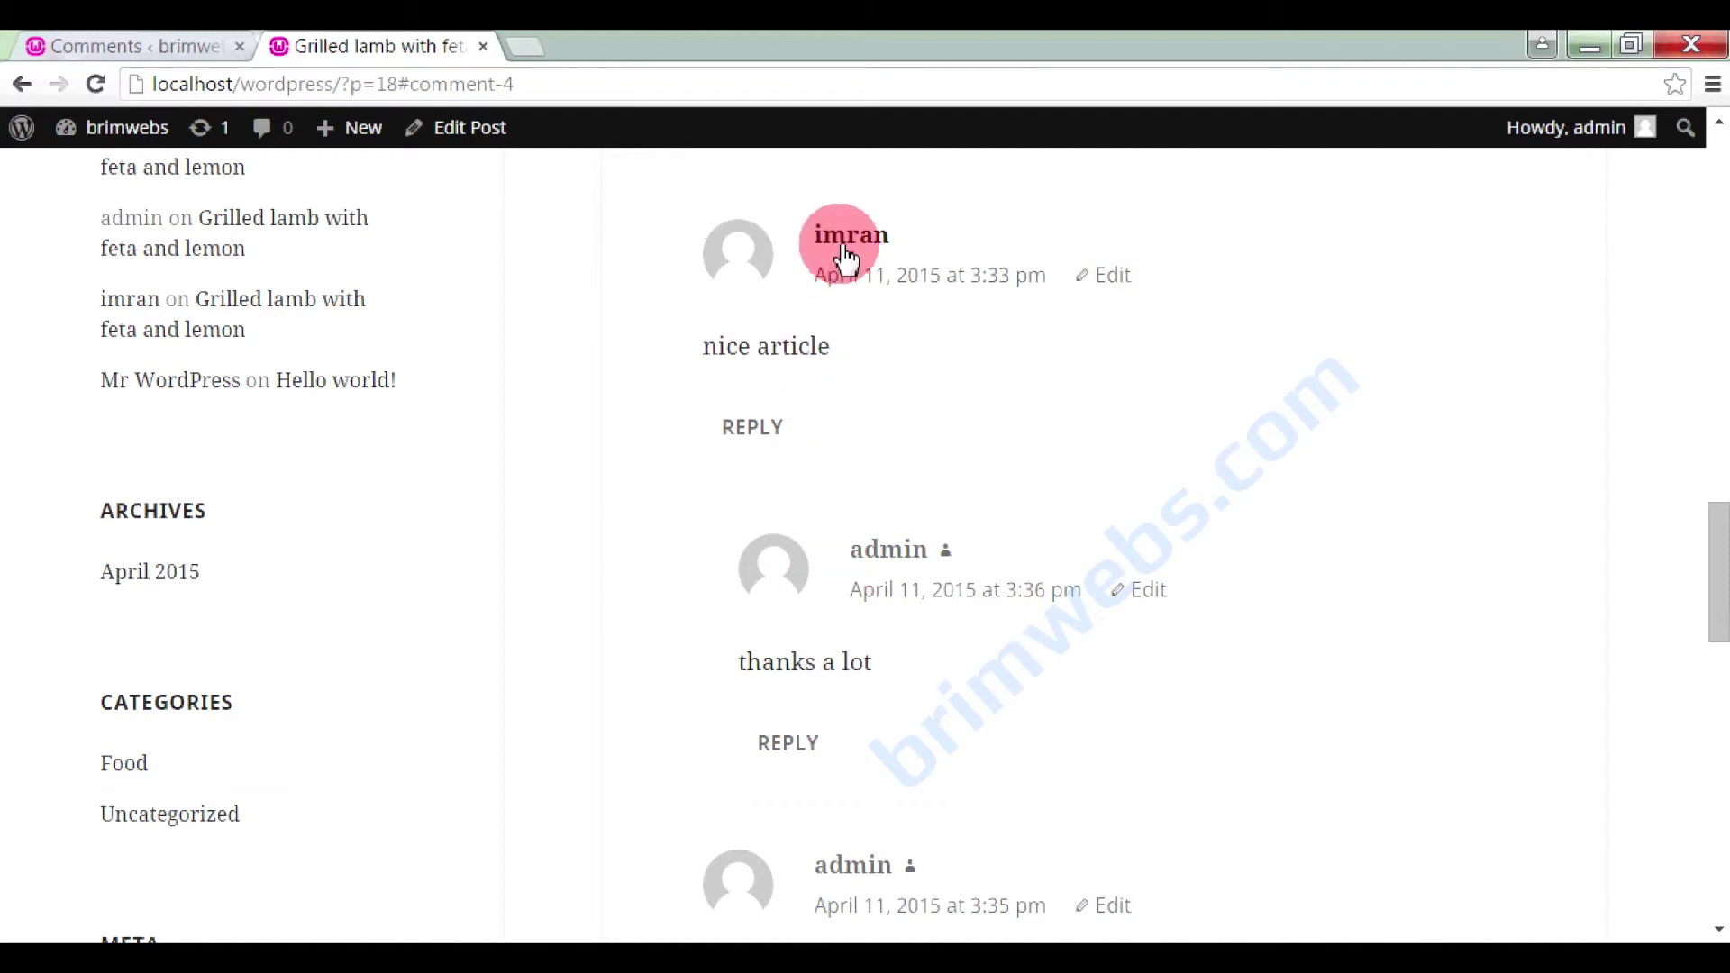
Switch to Firefox, reload the Grilled lamb post and check the admin's "thanks a lot" reply in its comment section
key("alt+Tab")
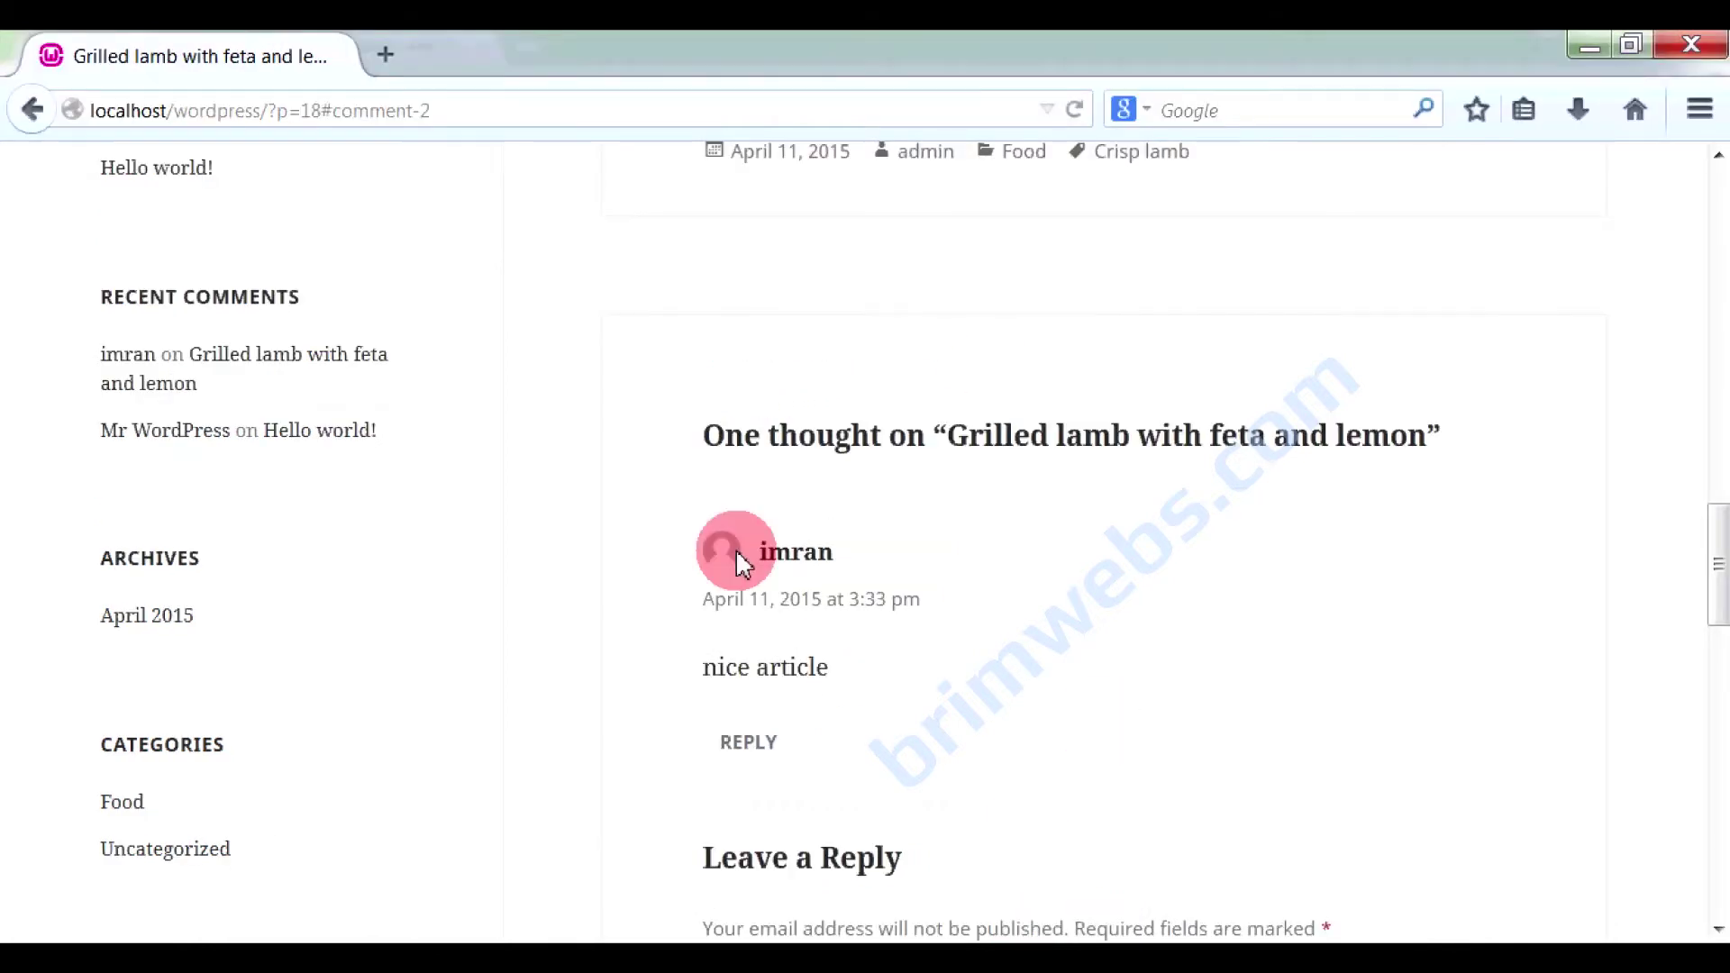
scroll(629, 308, "up", 5)
left_click(534, 117)
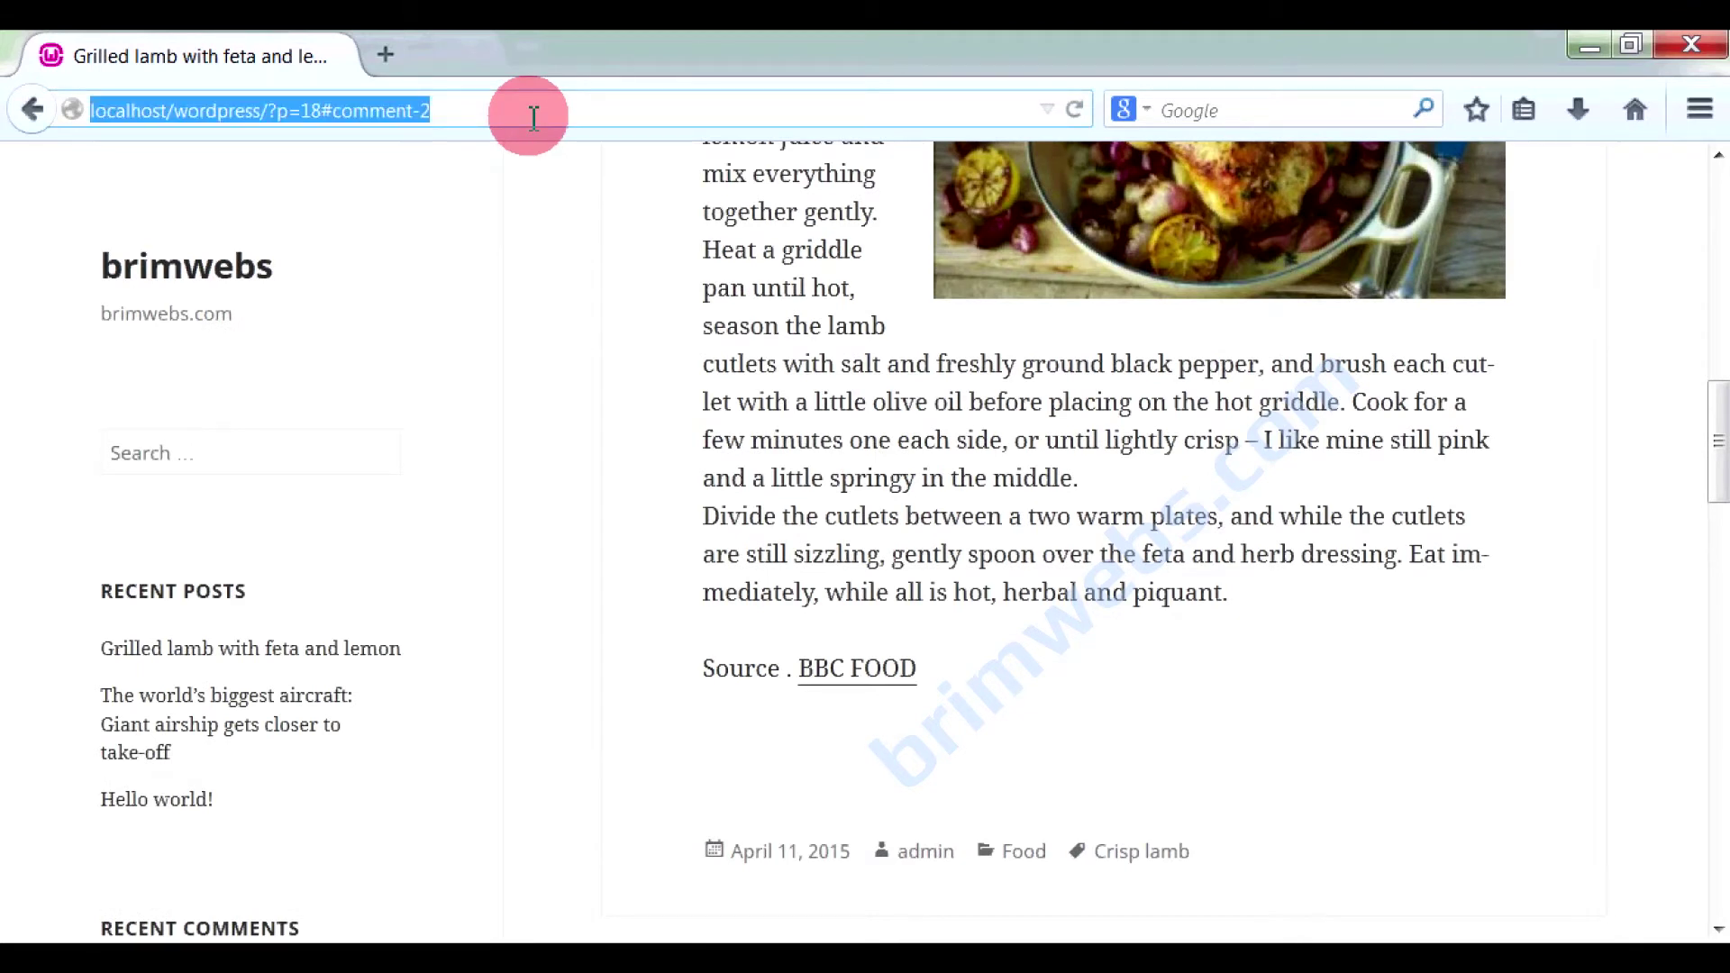
key("Return")
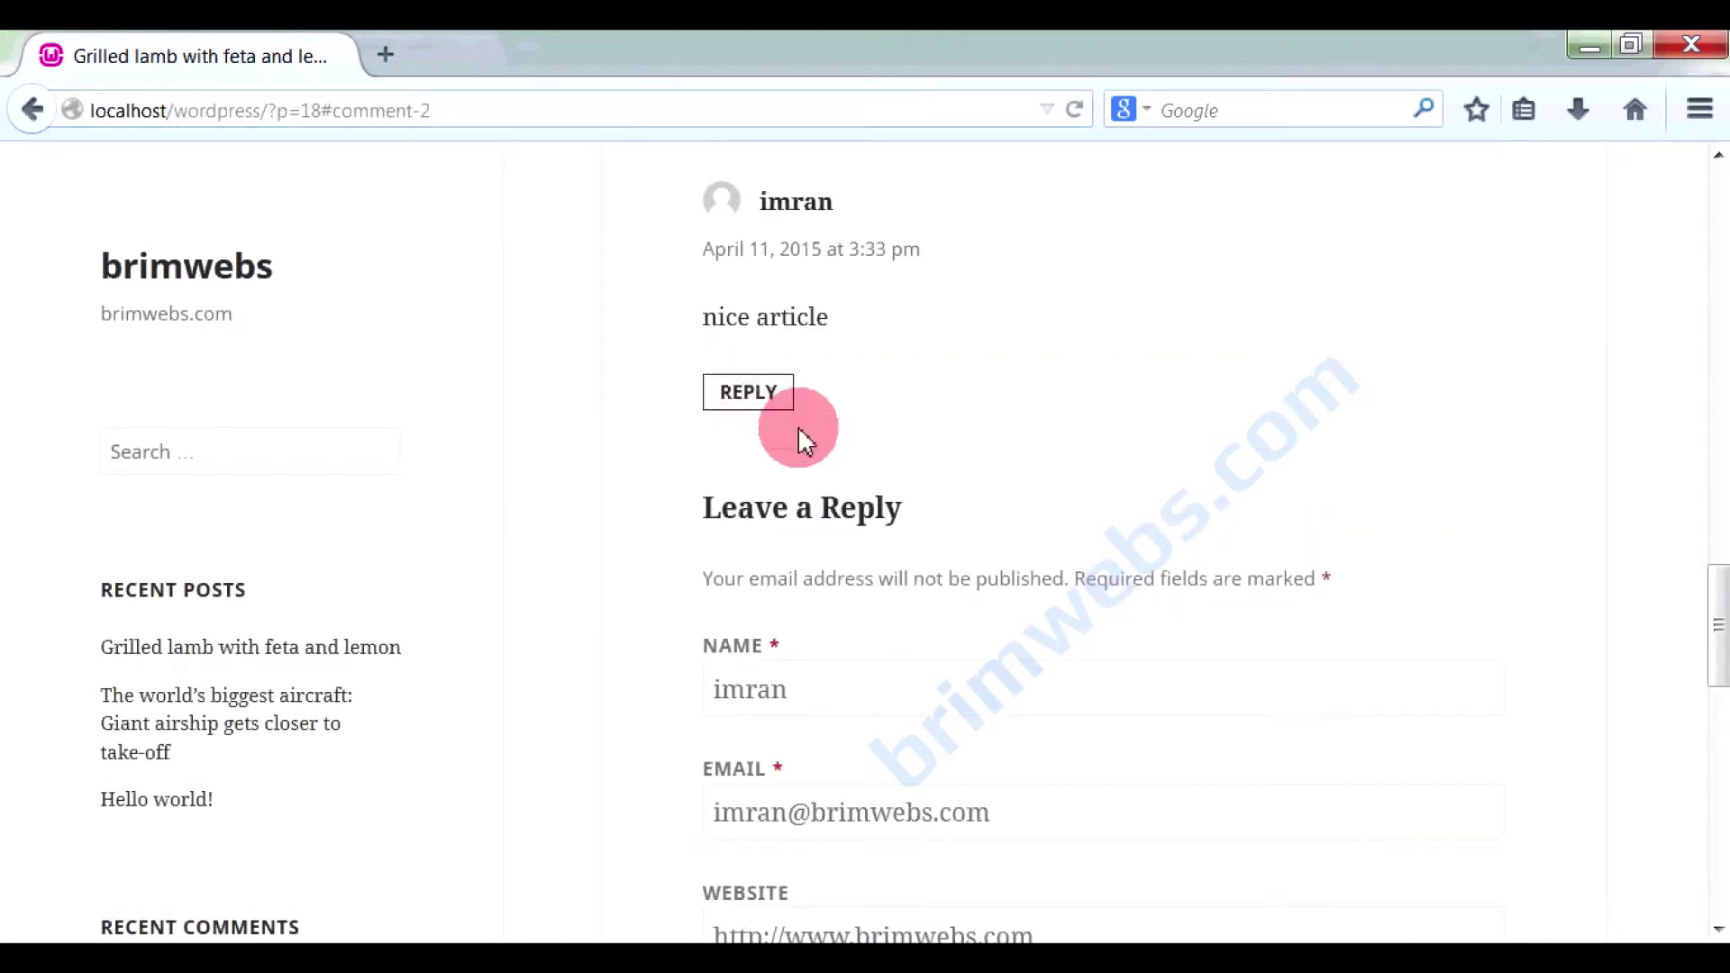
scroll(816, 436, "up", 5)
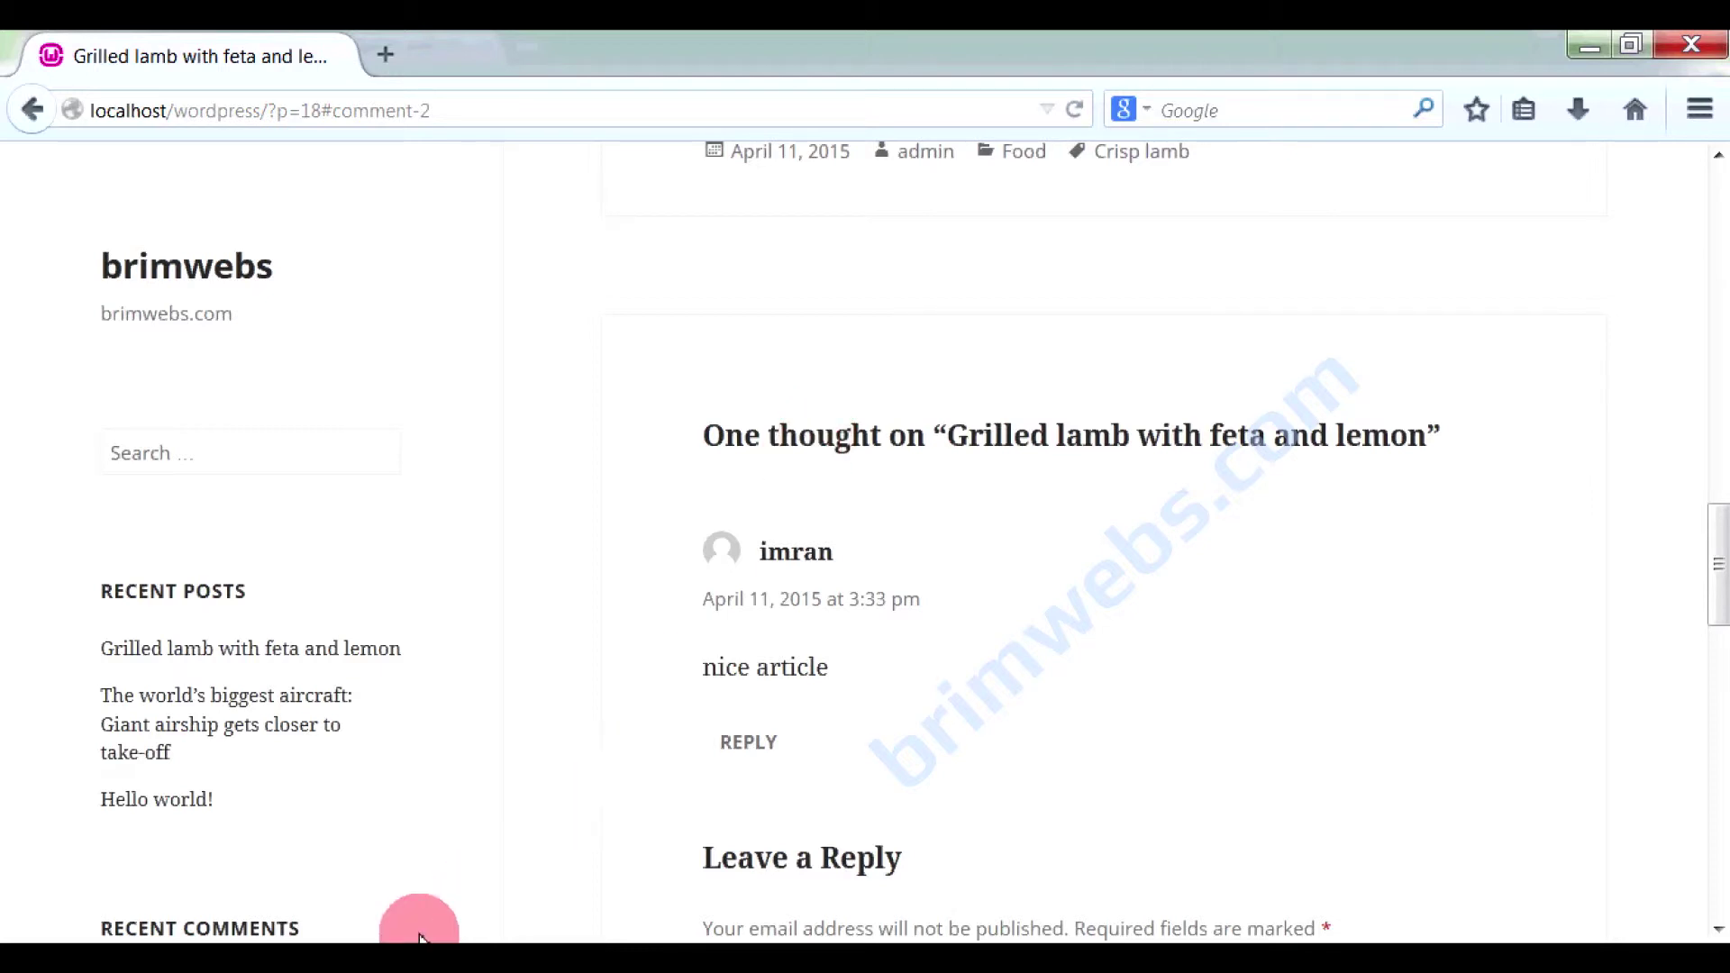
left_click(417, 933)
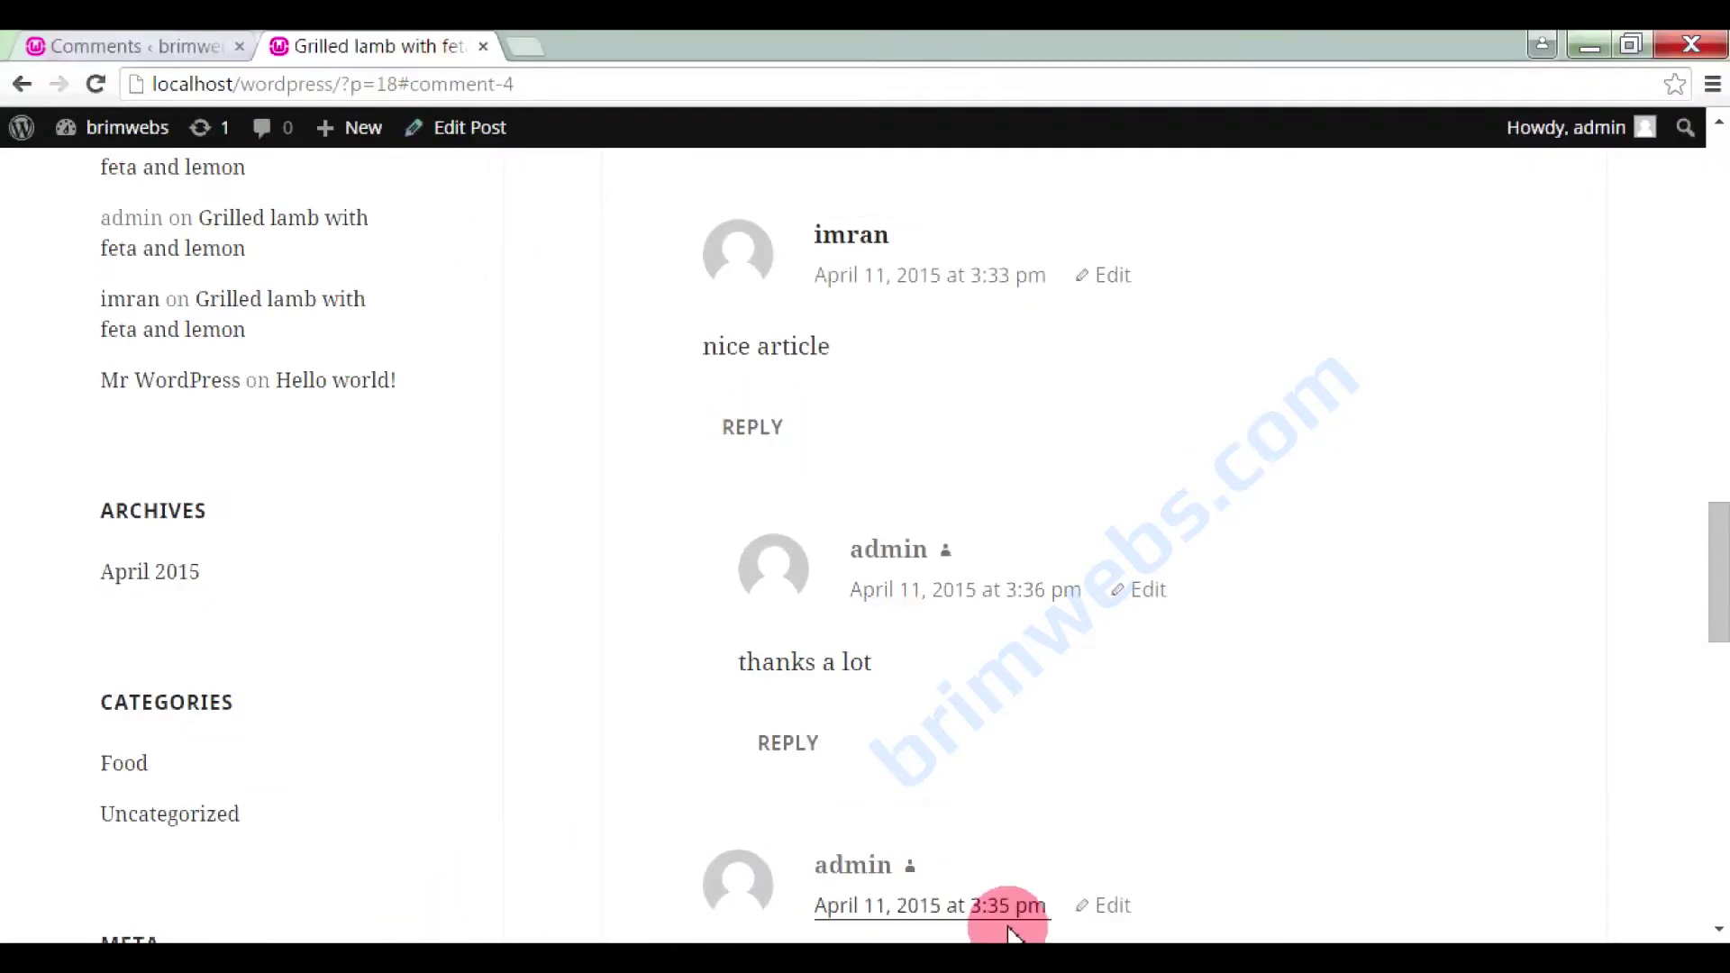
left_click(1004, 953)
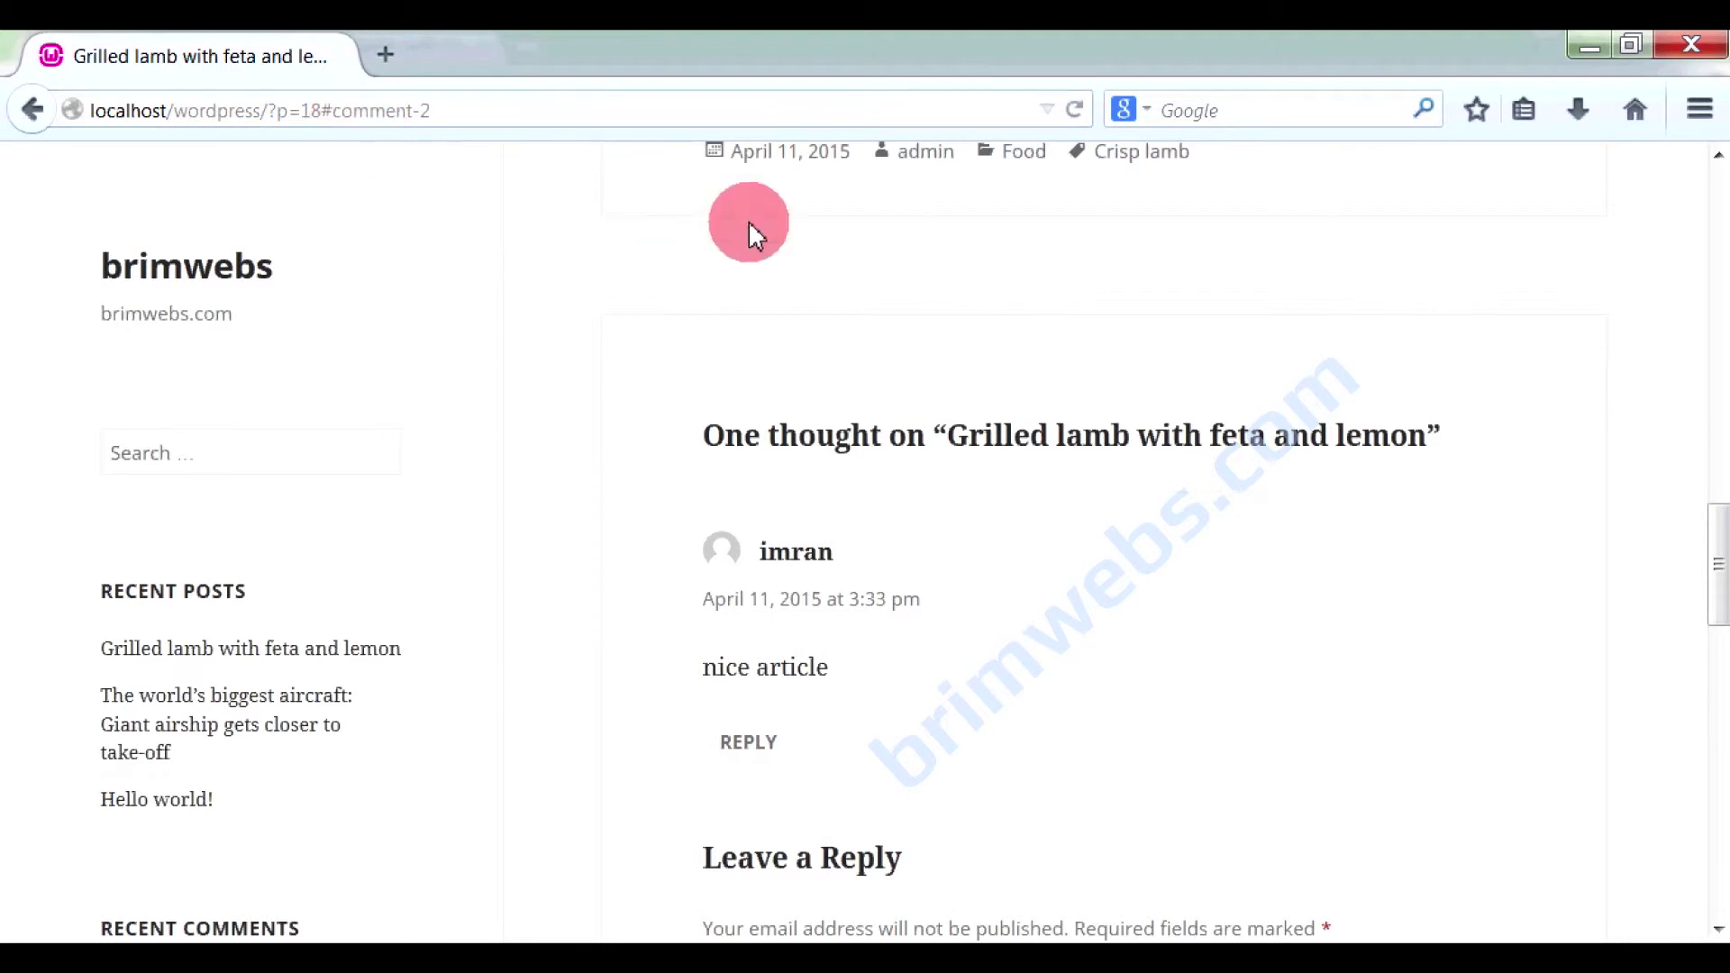
scroll(748, 219, "down", 6)
scroll(789, 590, "up", 8)
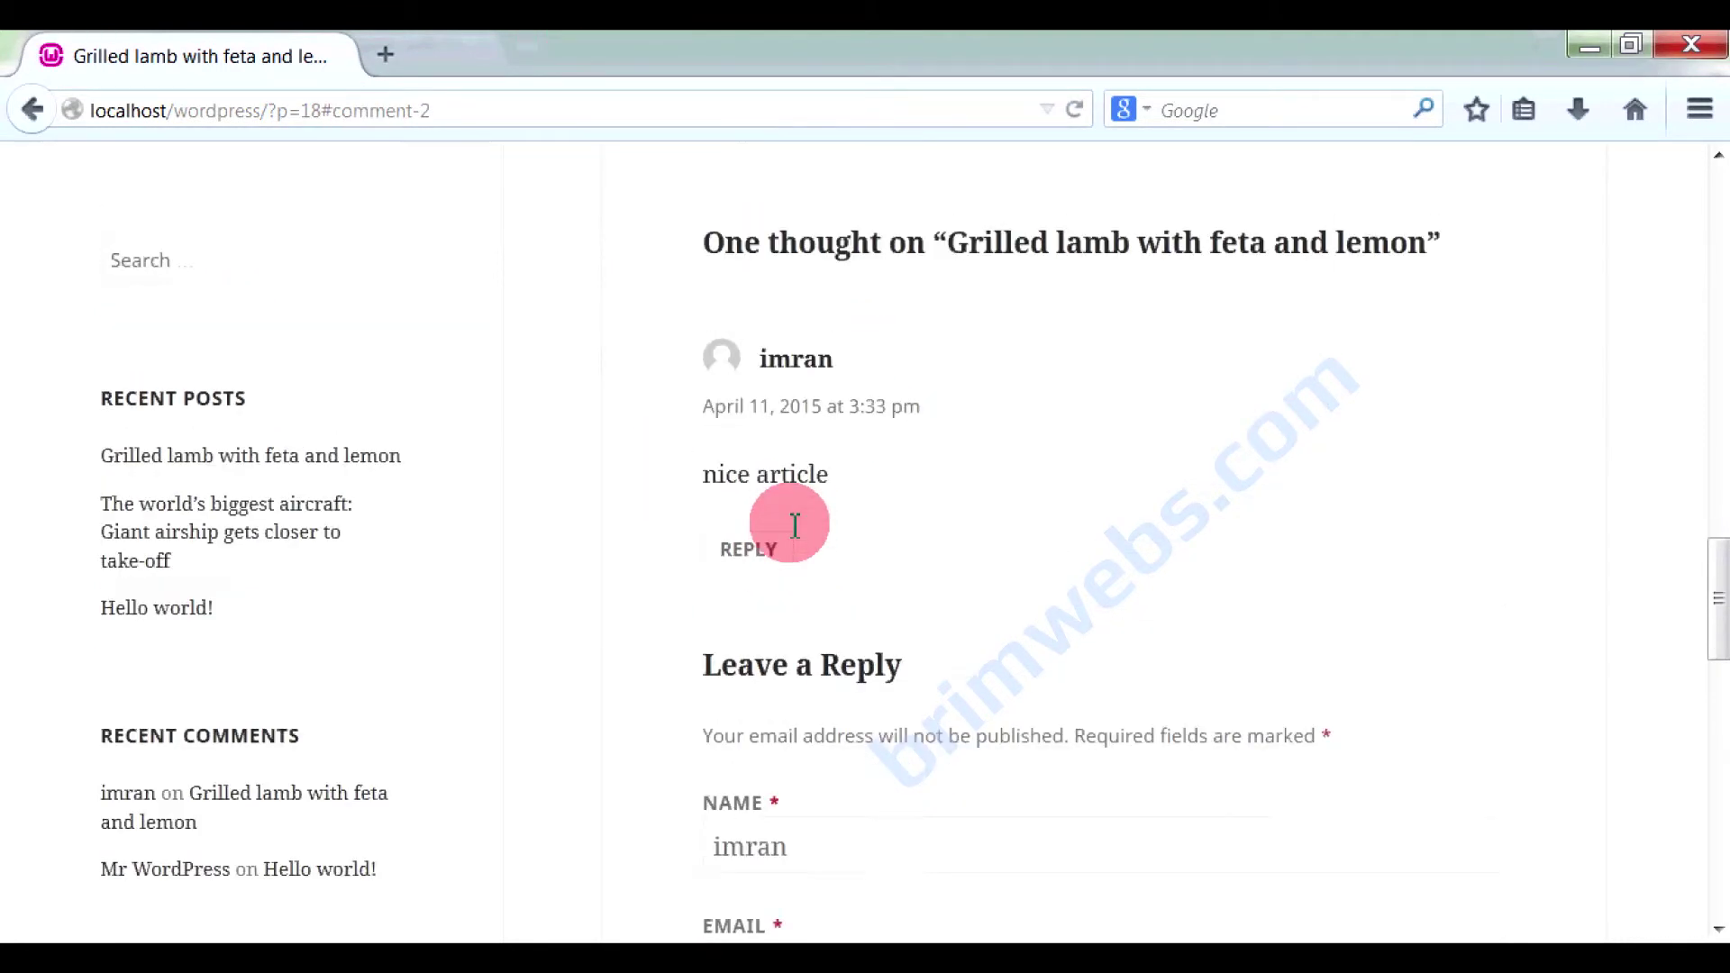
left_click(1074, 110)
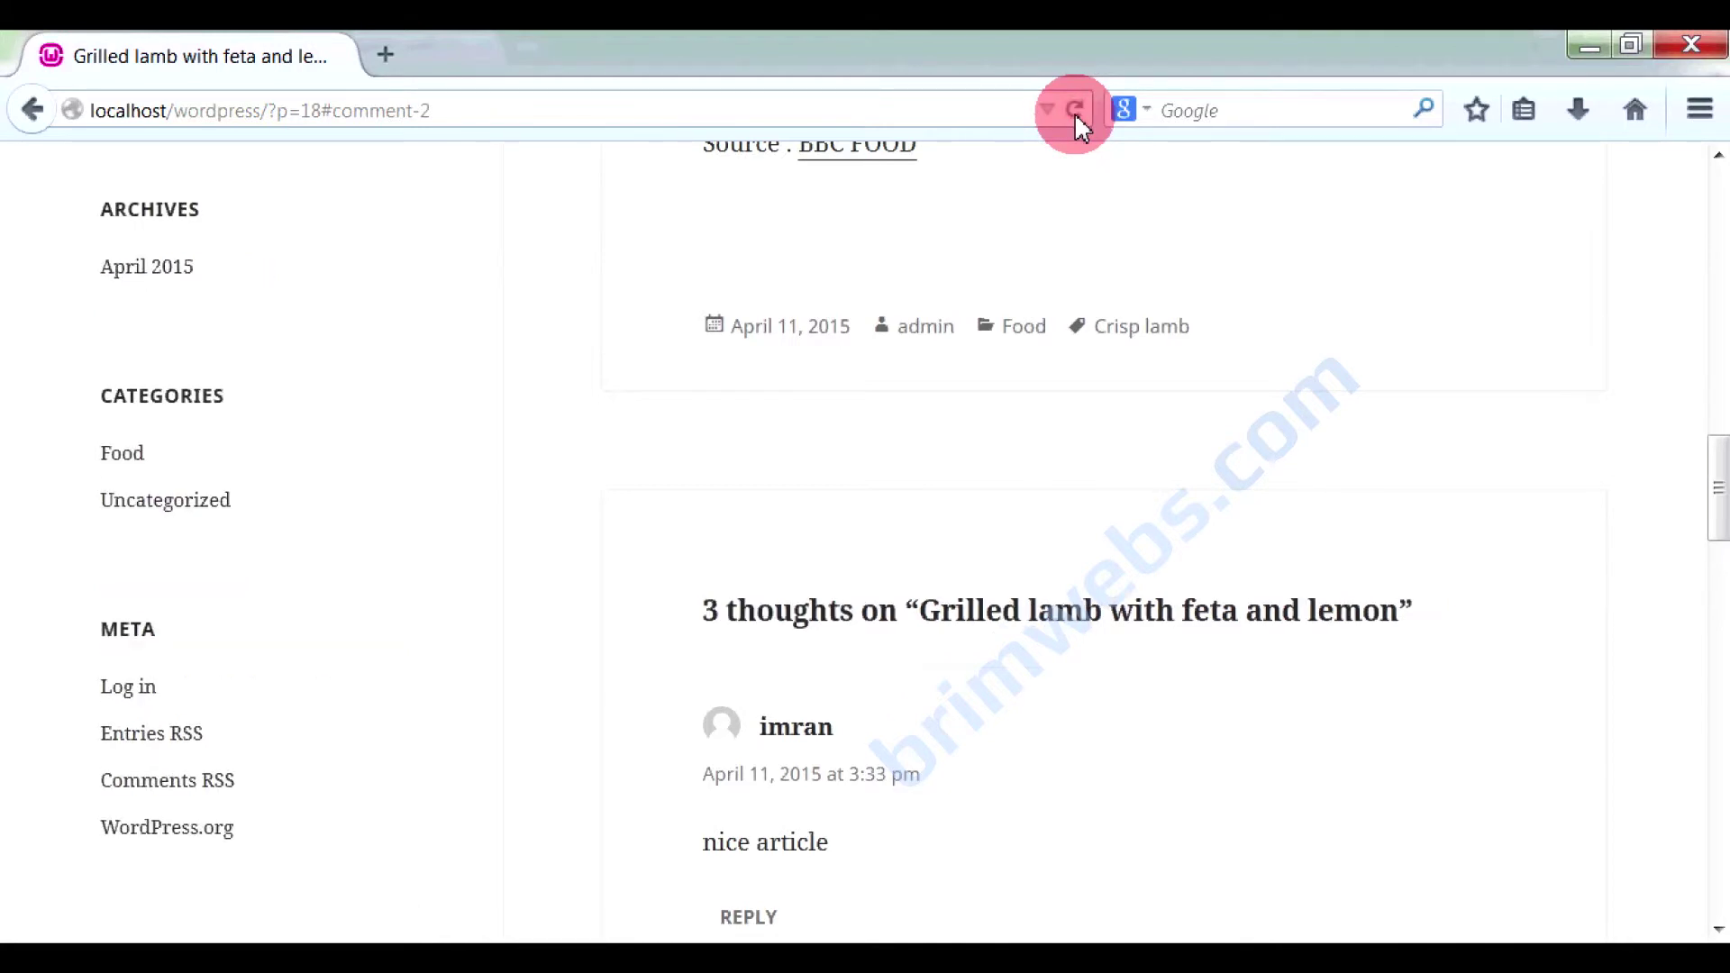
scroll(1020, 274, "down", 6)
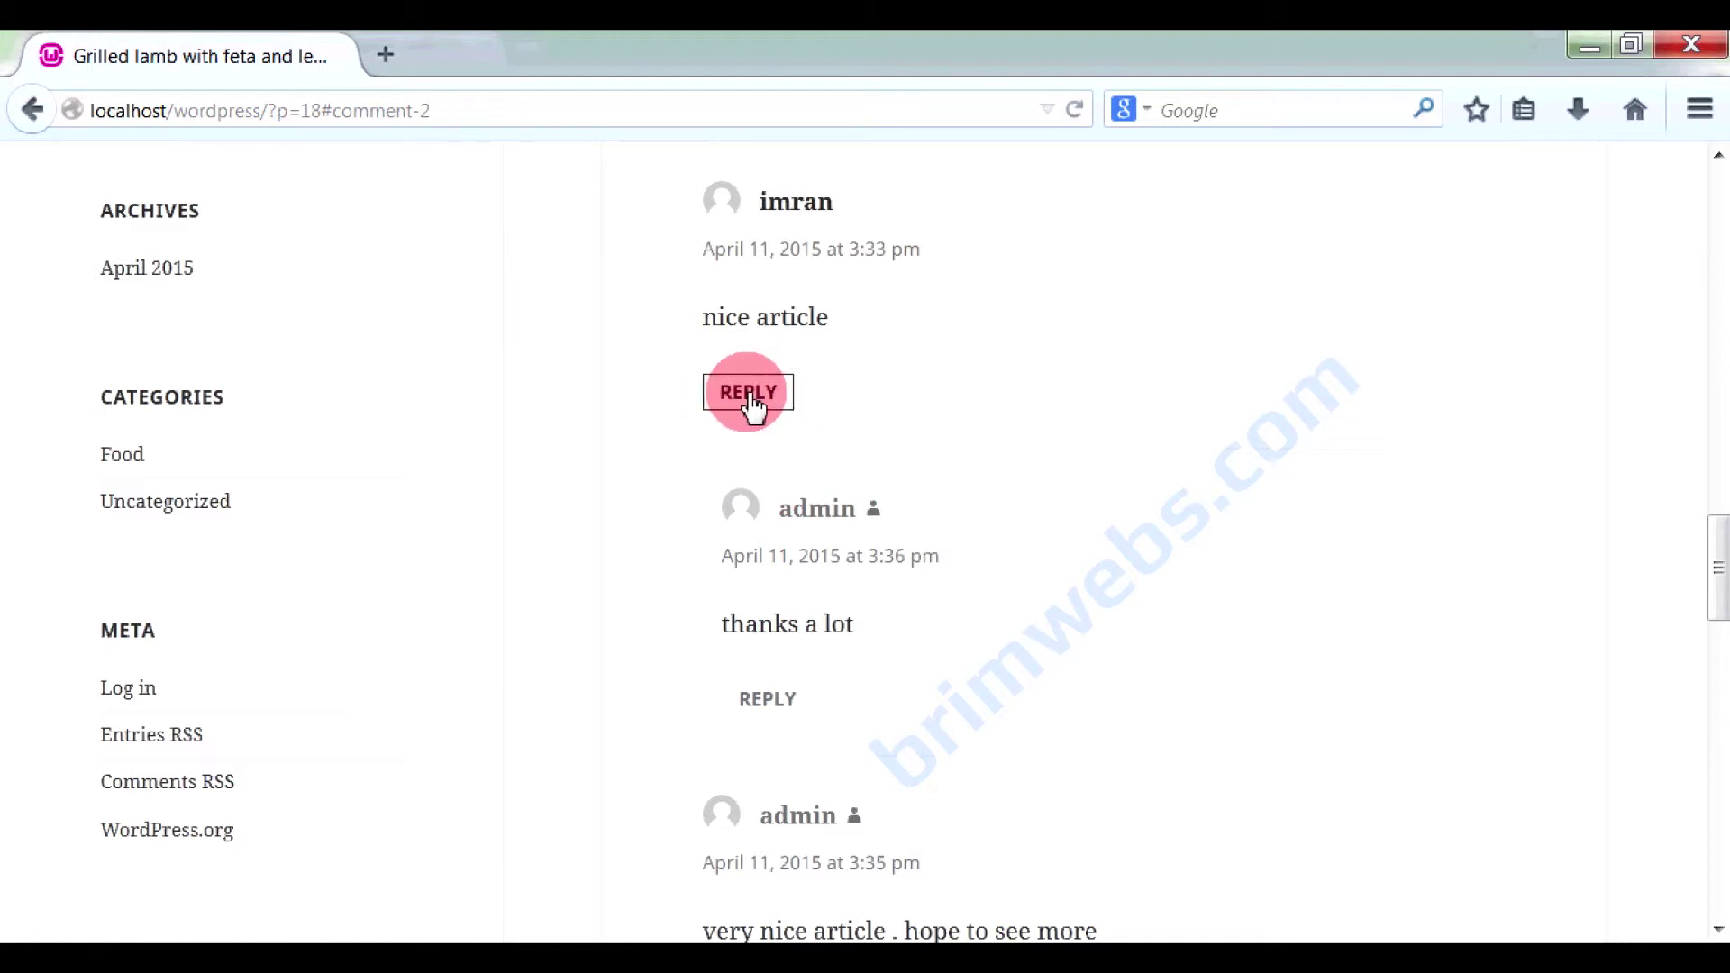
Post the reply "thank you sir" as the visitor to the admin's "thanks a lot" comment and check it in the thread
left_click(773, 710)
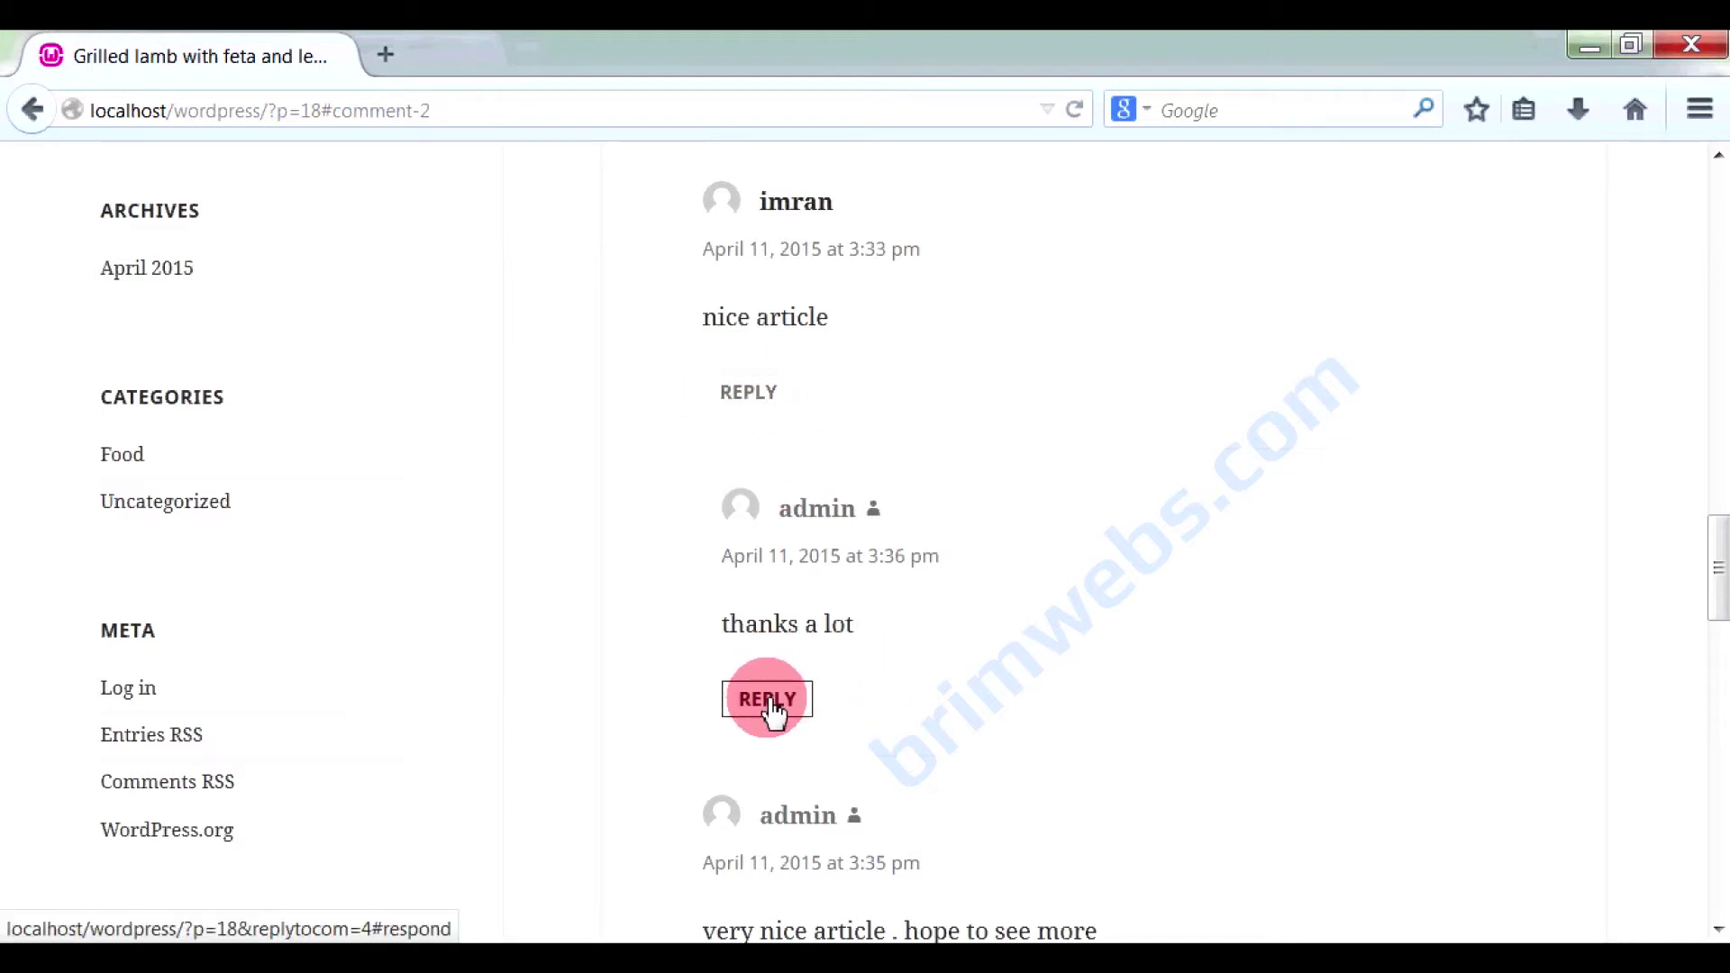
type("thank ")
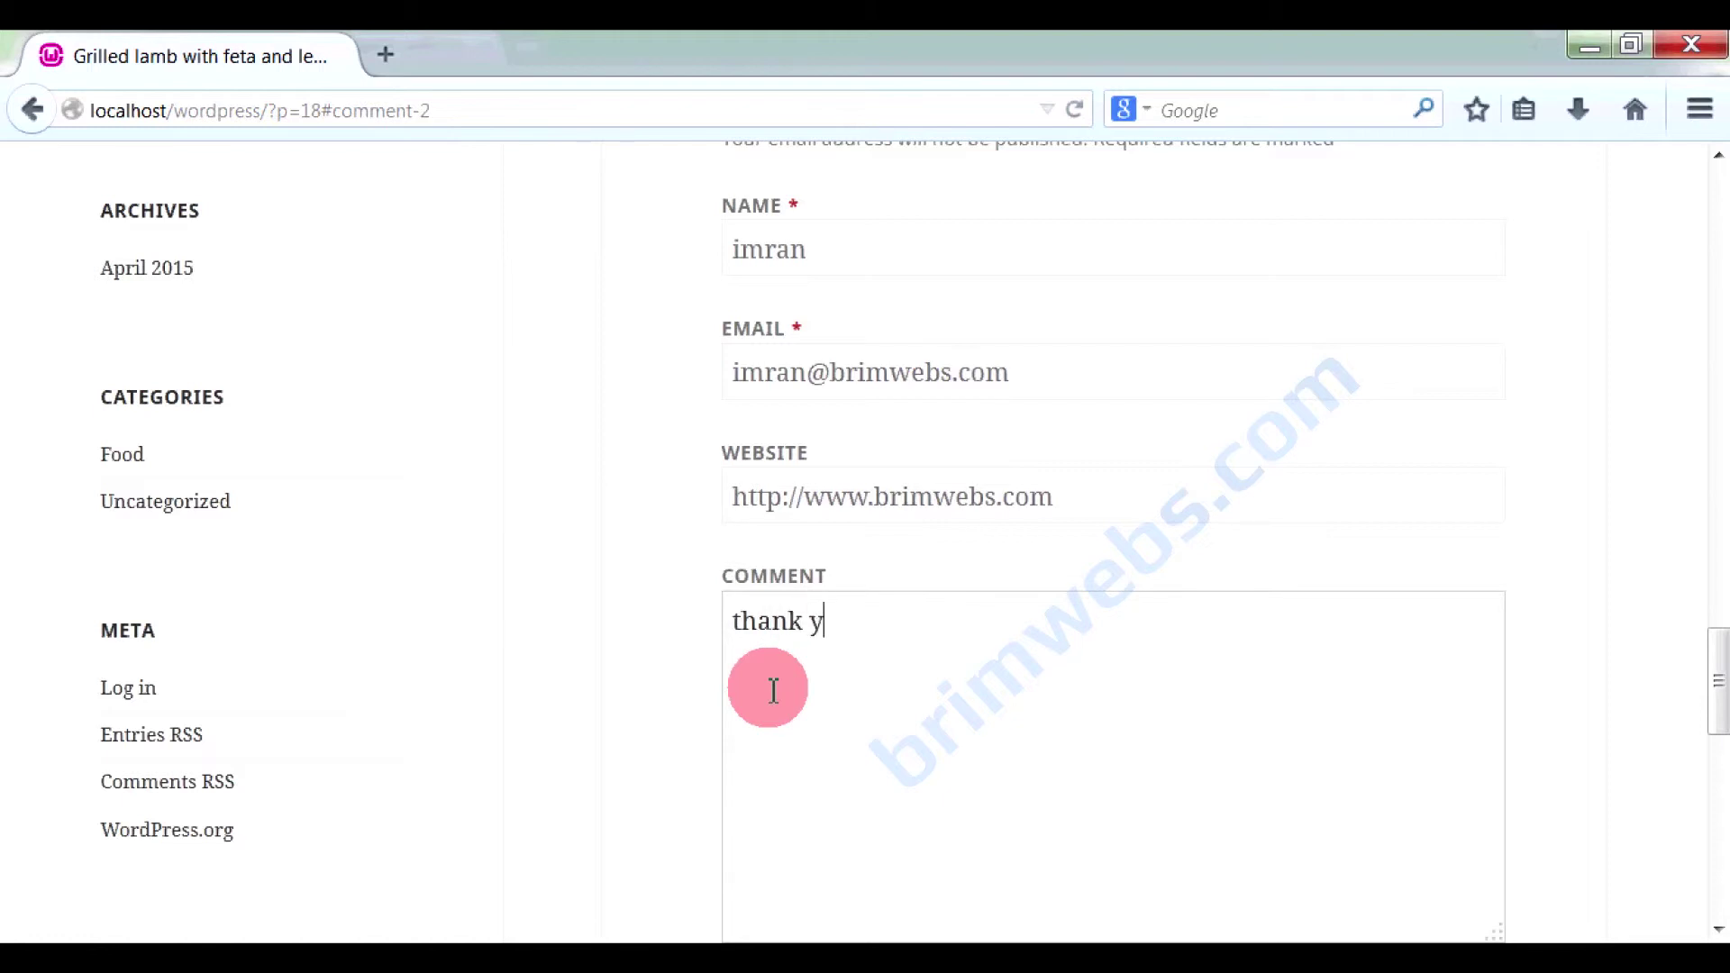
type("you sir")
scroll(773, 690, "down", 6)
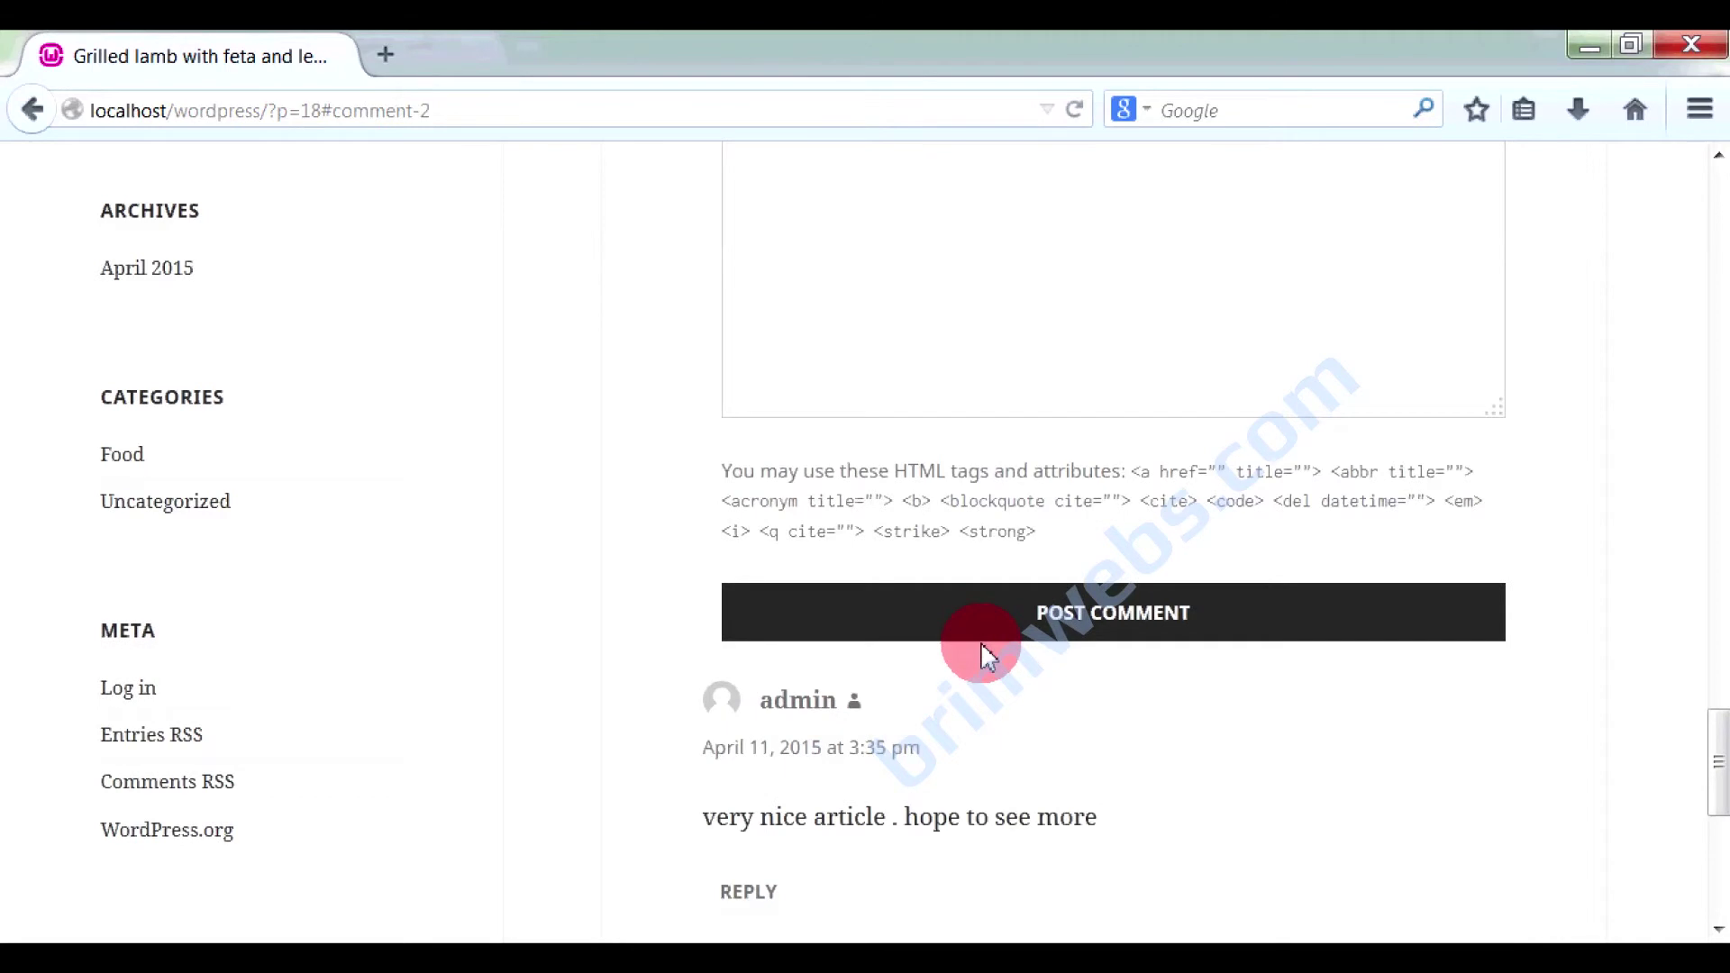
left_click(1078, 636)
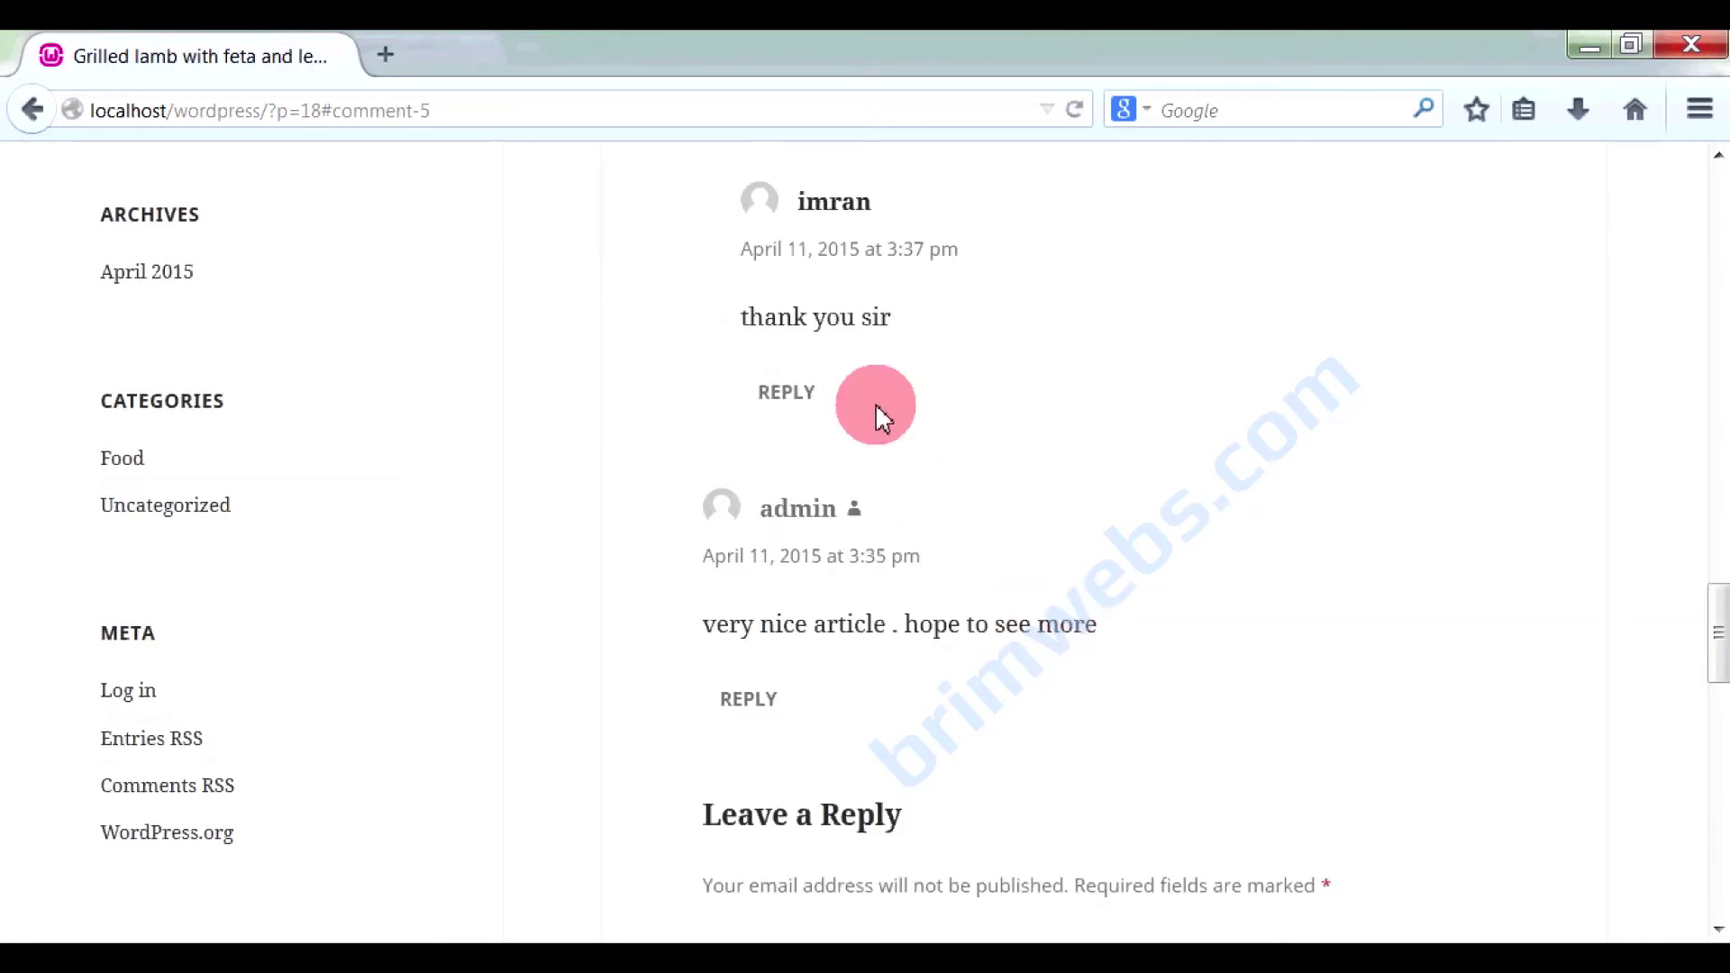
scroll(874, 403, "up", 3)
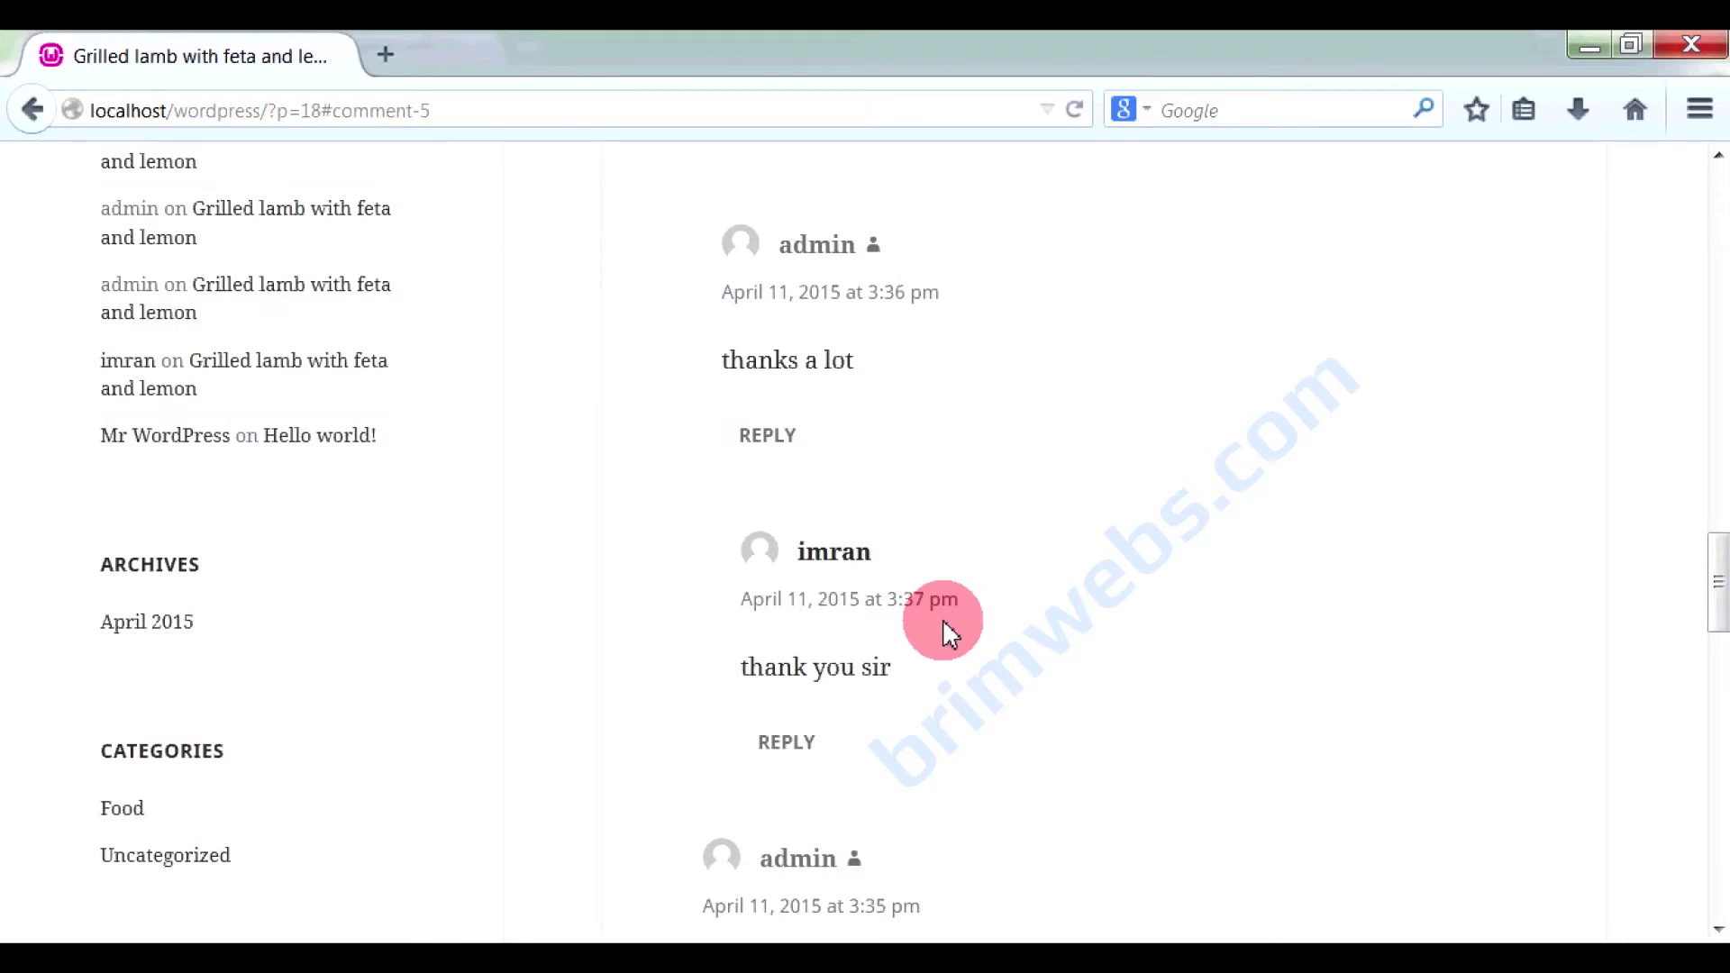
left_click_drag(914, 664, 735, 667)
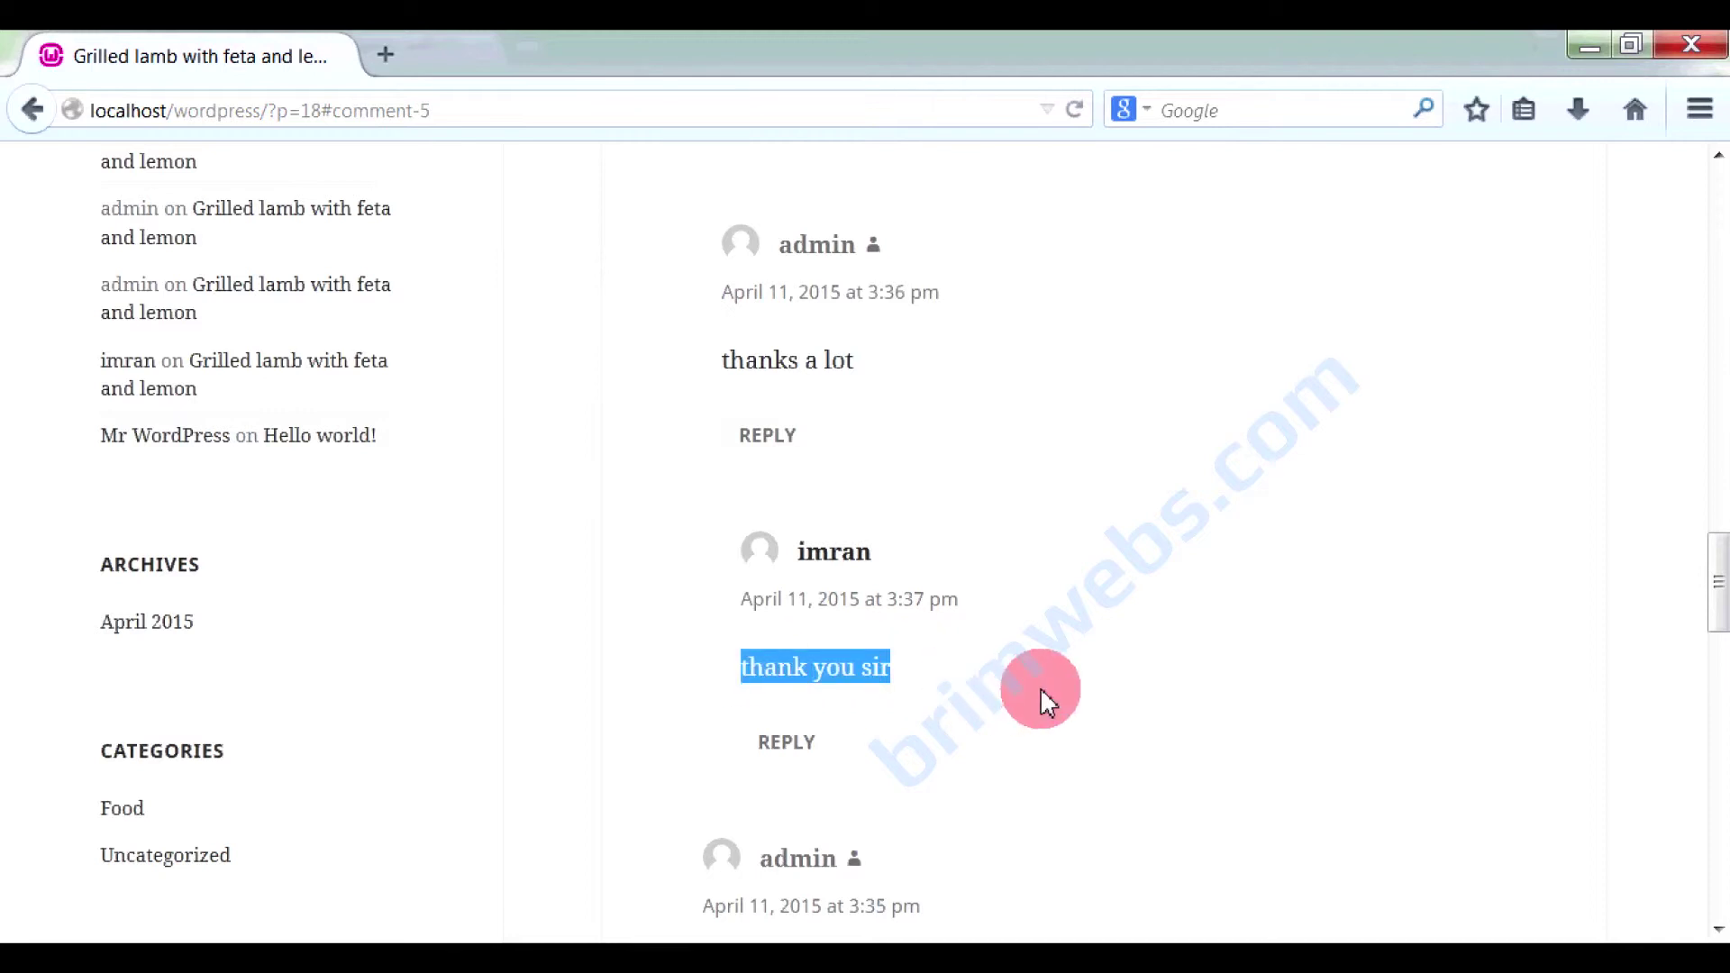
scroll(1040, 686, "down", 3)
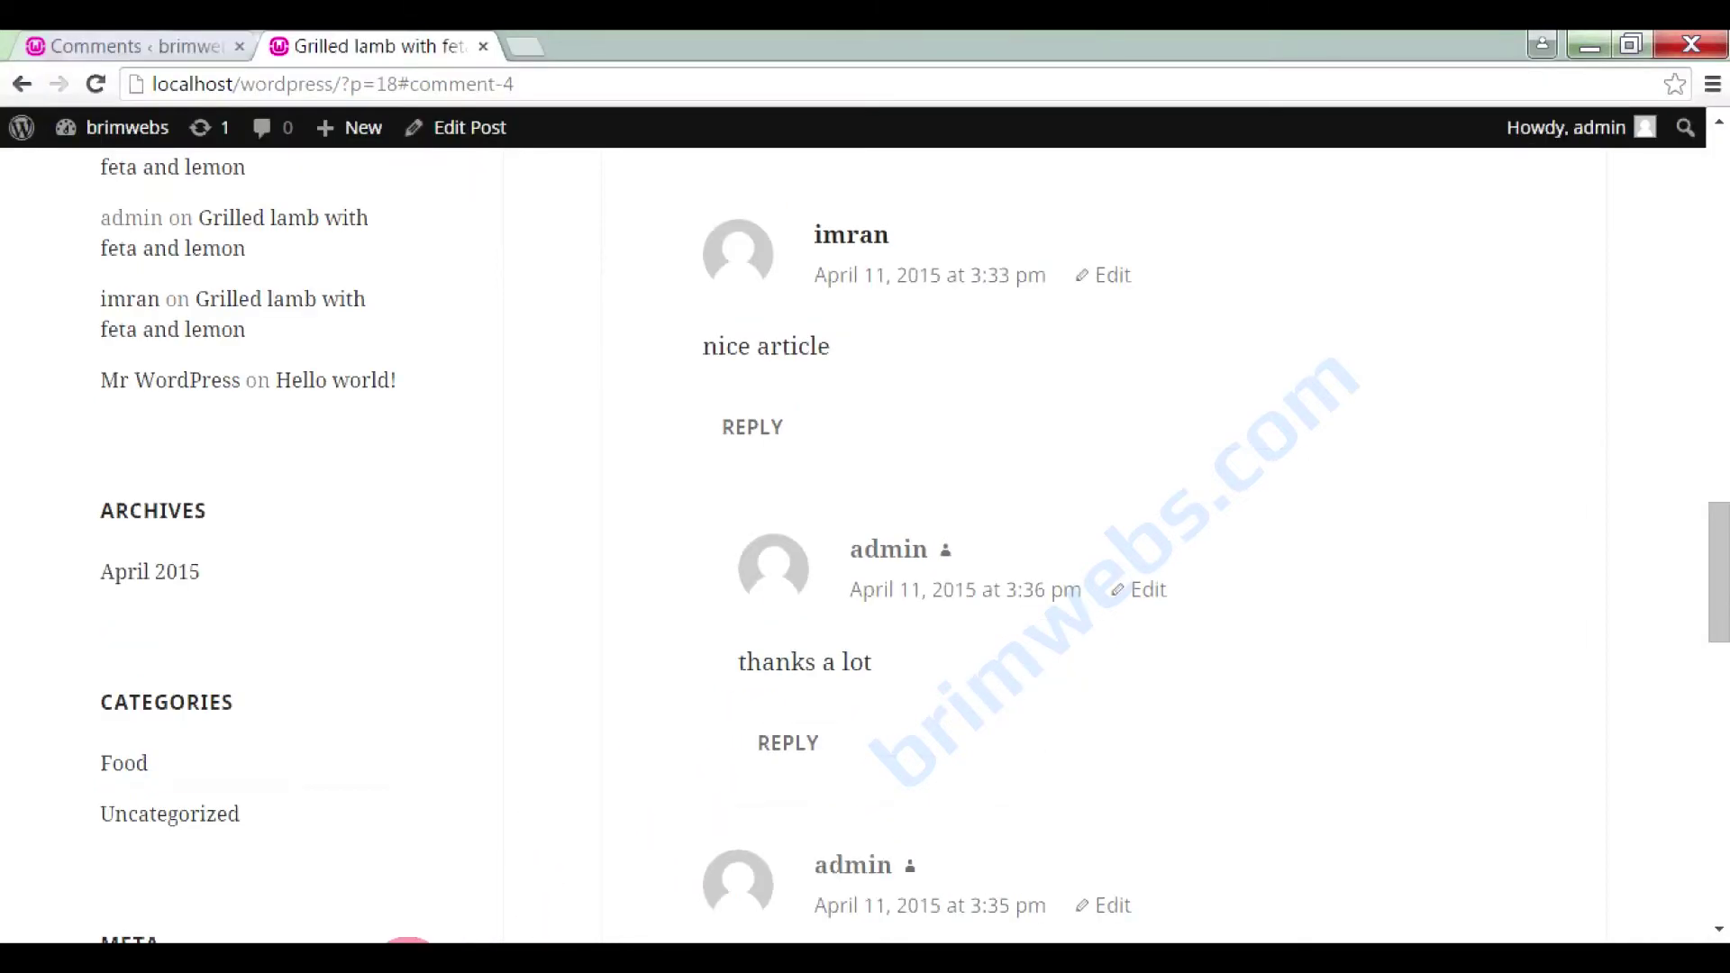
Switch to Chrome, reload the WordPress admin Comments list and review the submitted comments
scroll(505, 523, "up", 15)
scroll(504, 523, "up", 5)
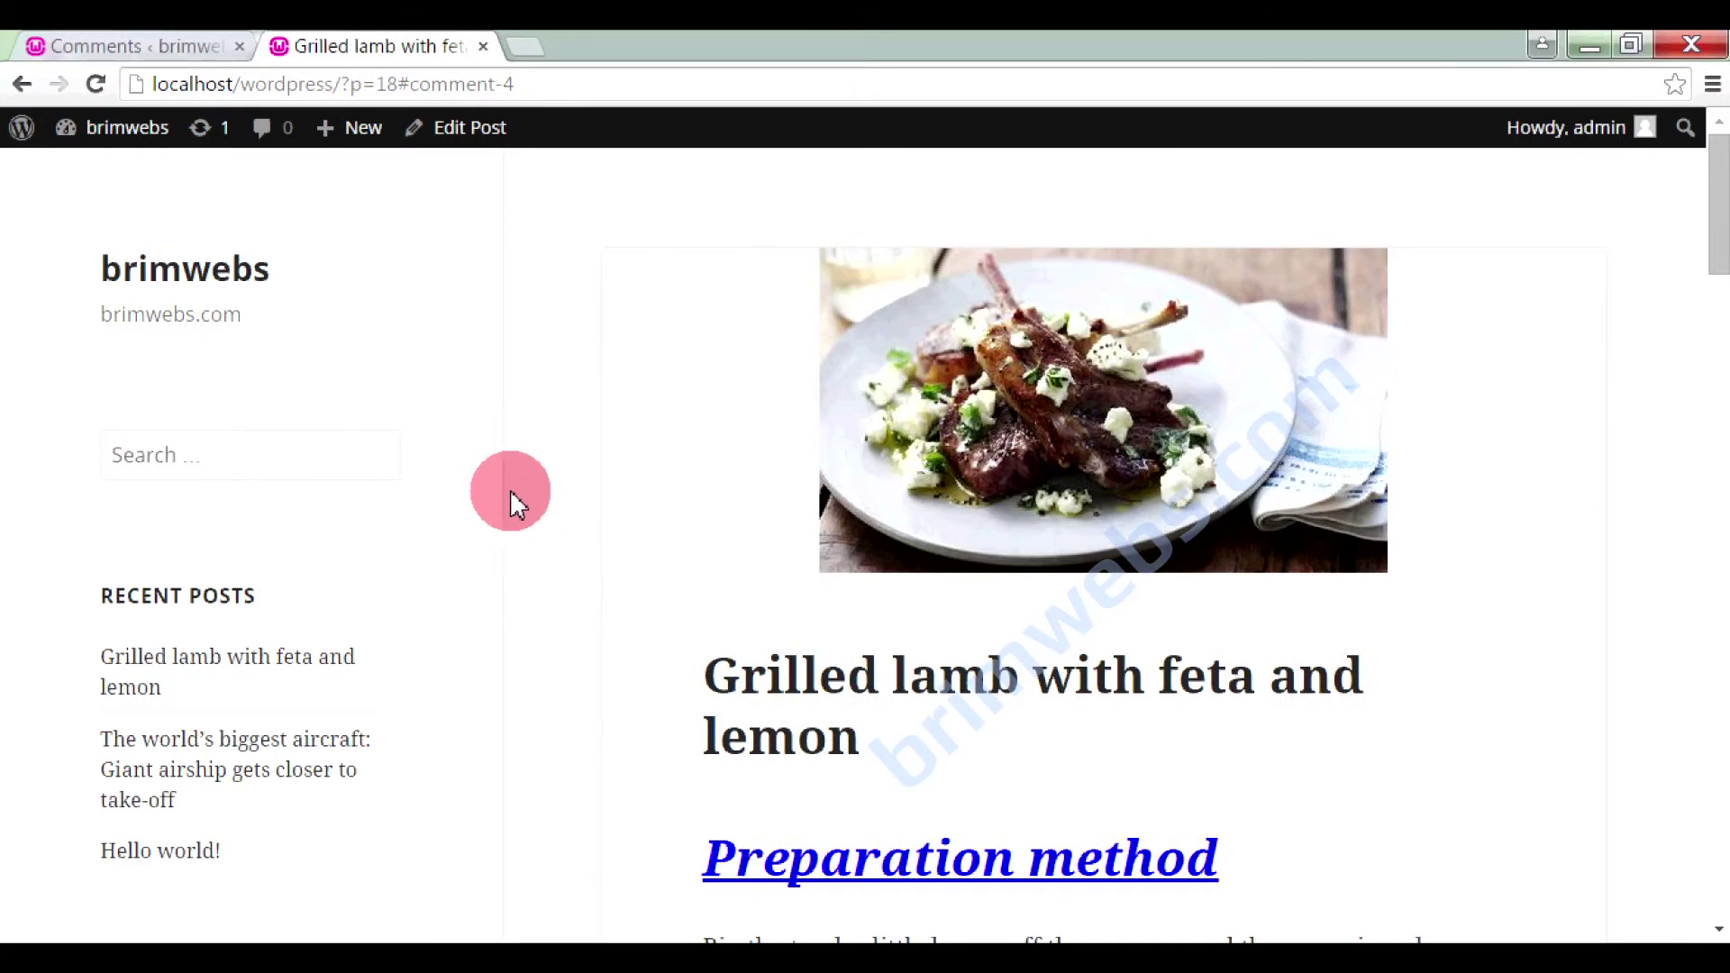
left_click(160, 43)
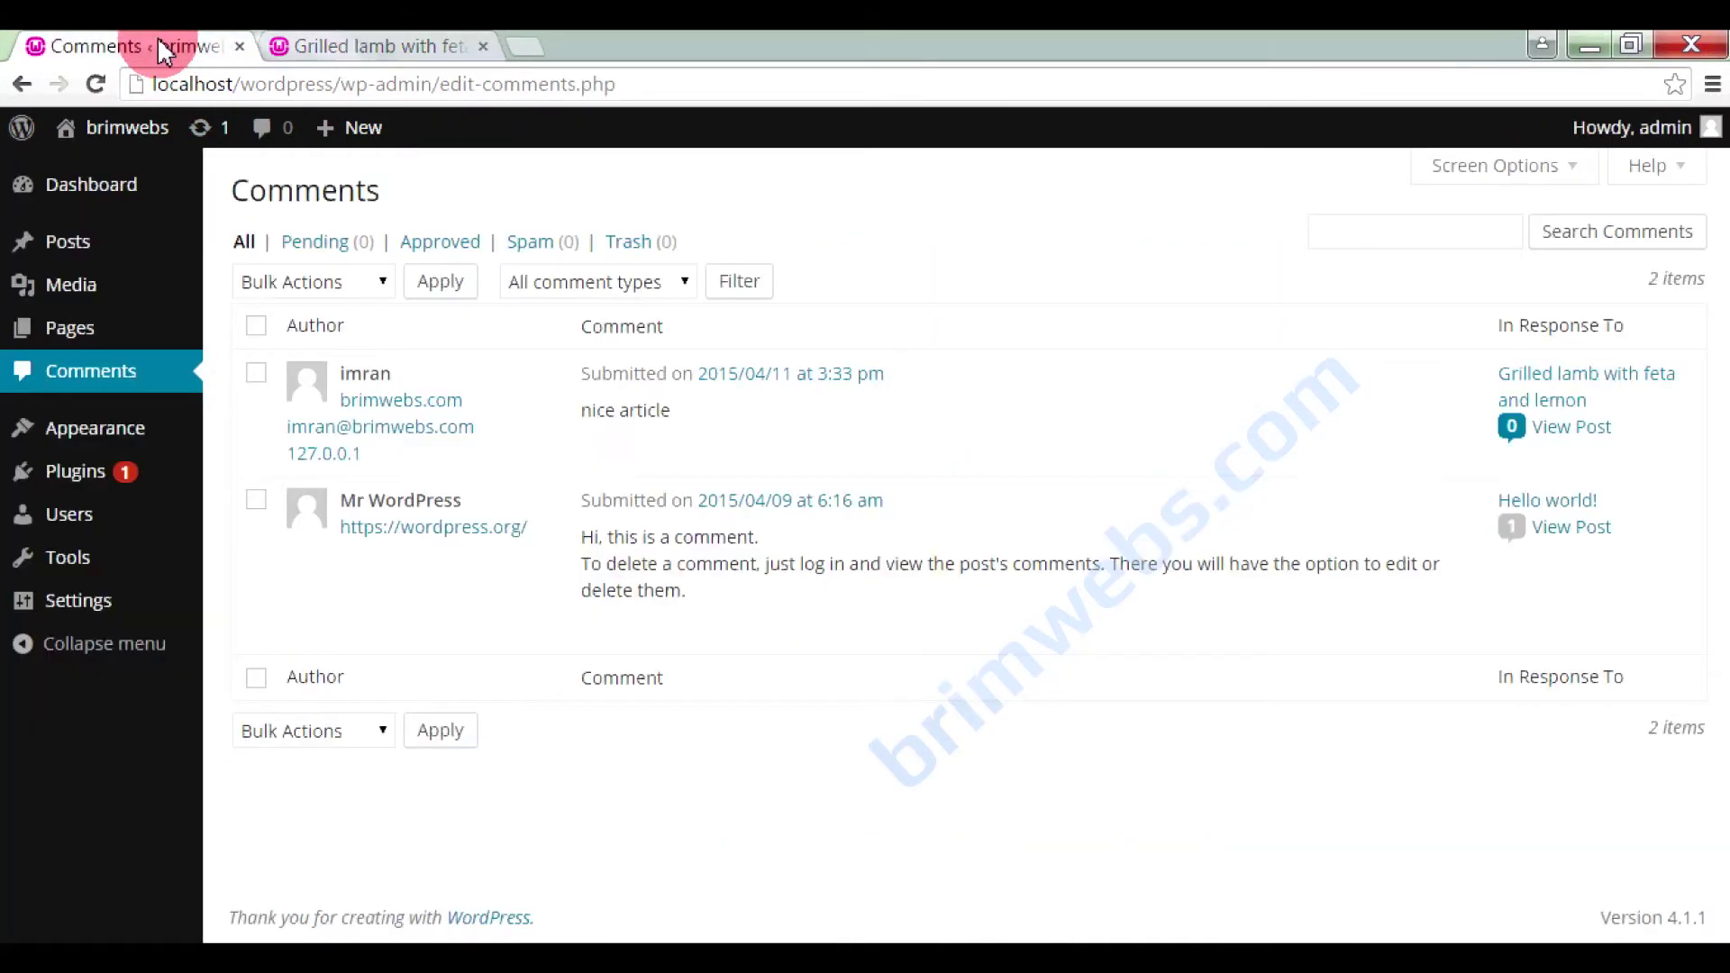
left_click(98, 85)
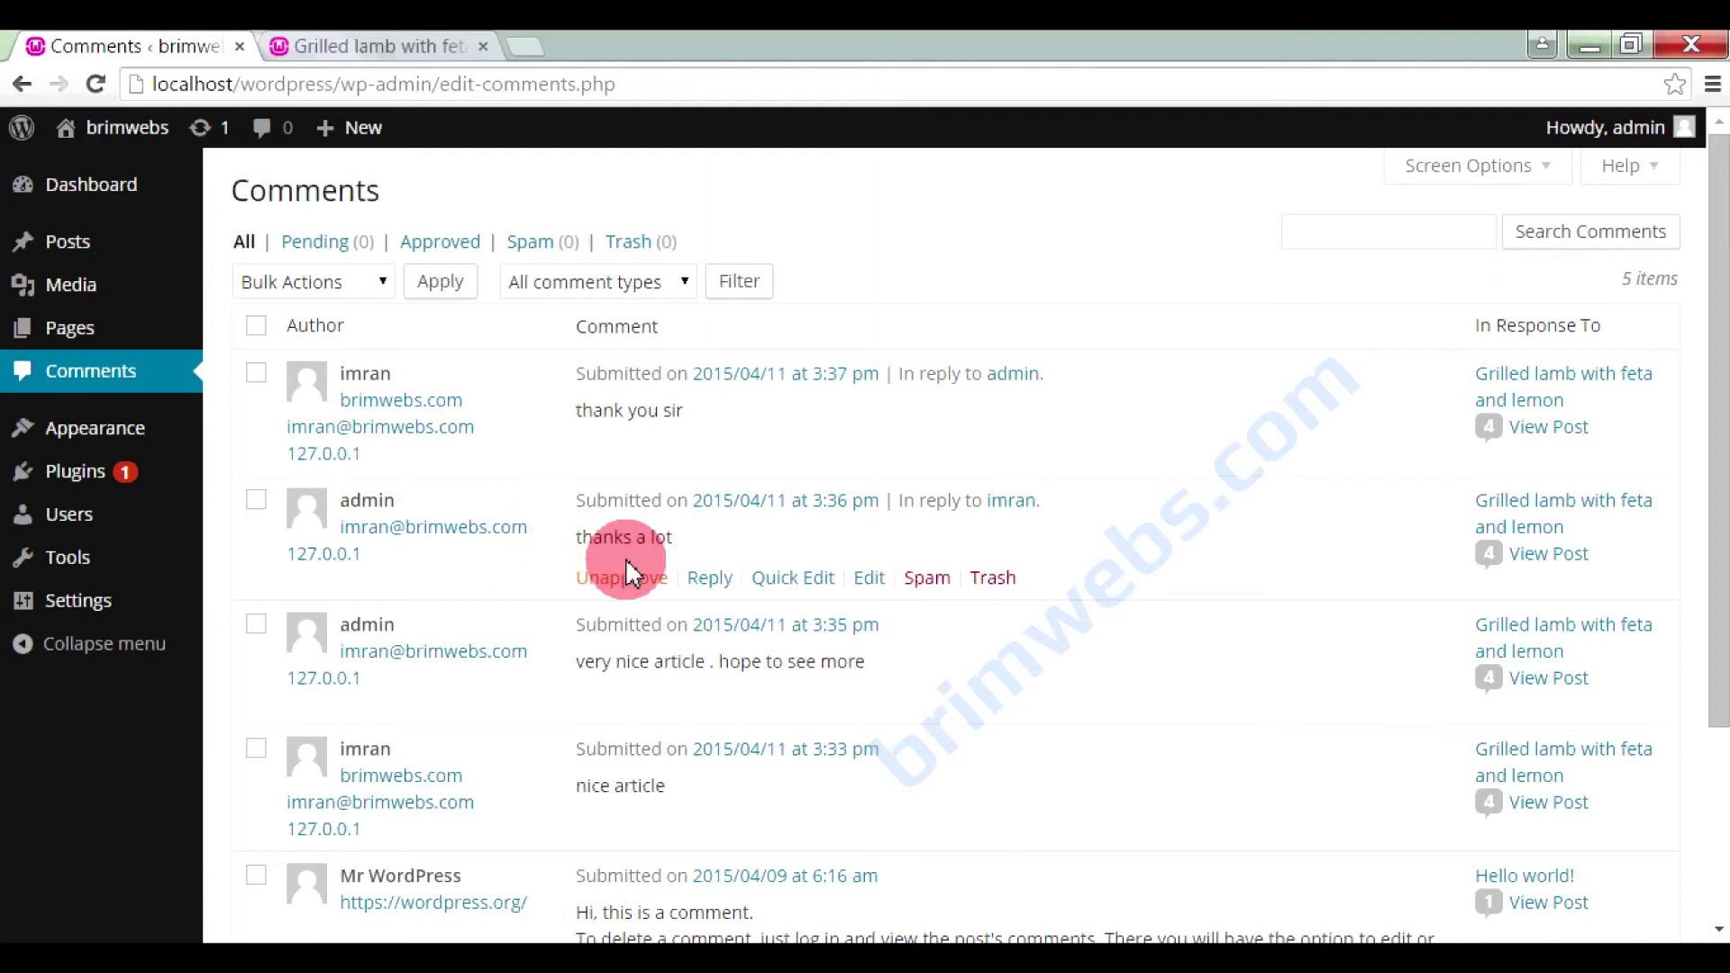
scroll(579, 494, "down", 3)
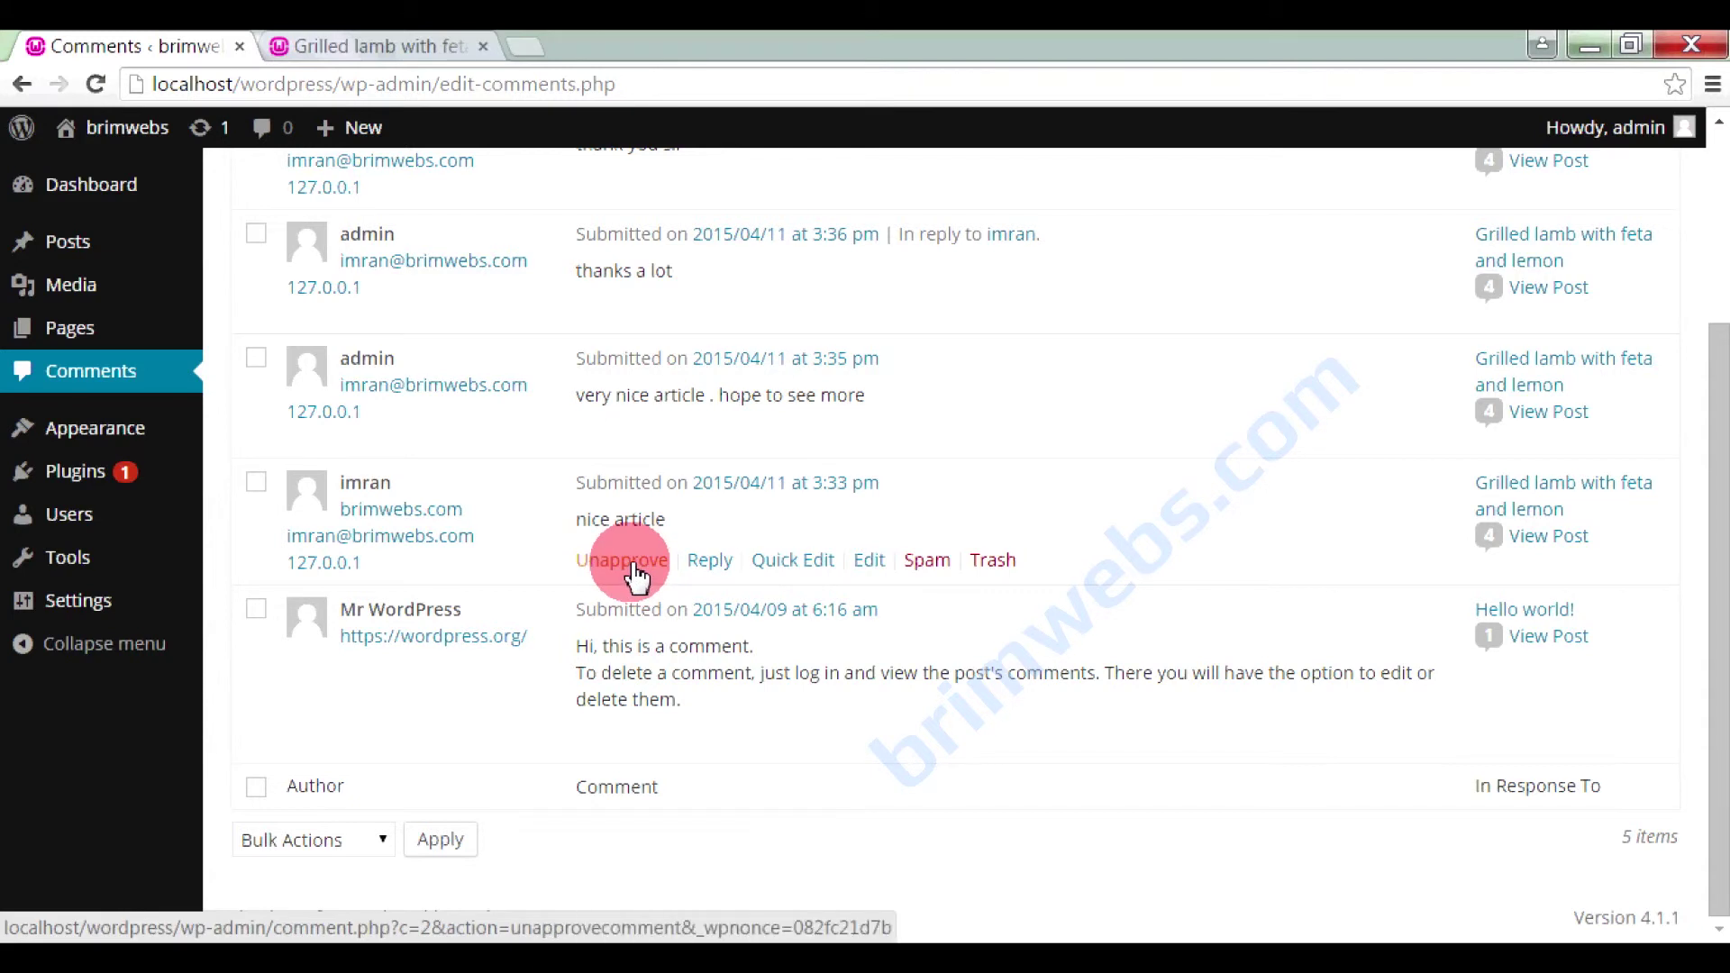
scroll(664, 432, "up", 3)
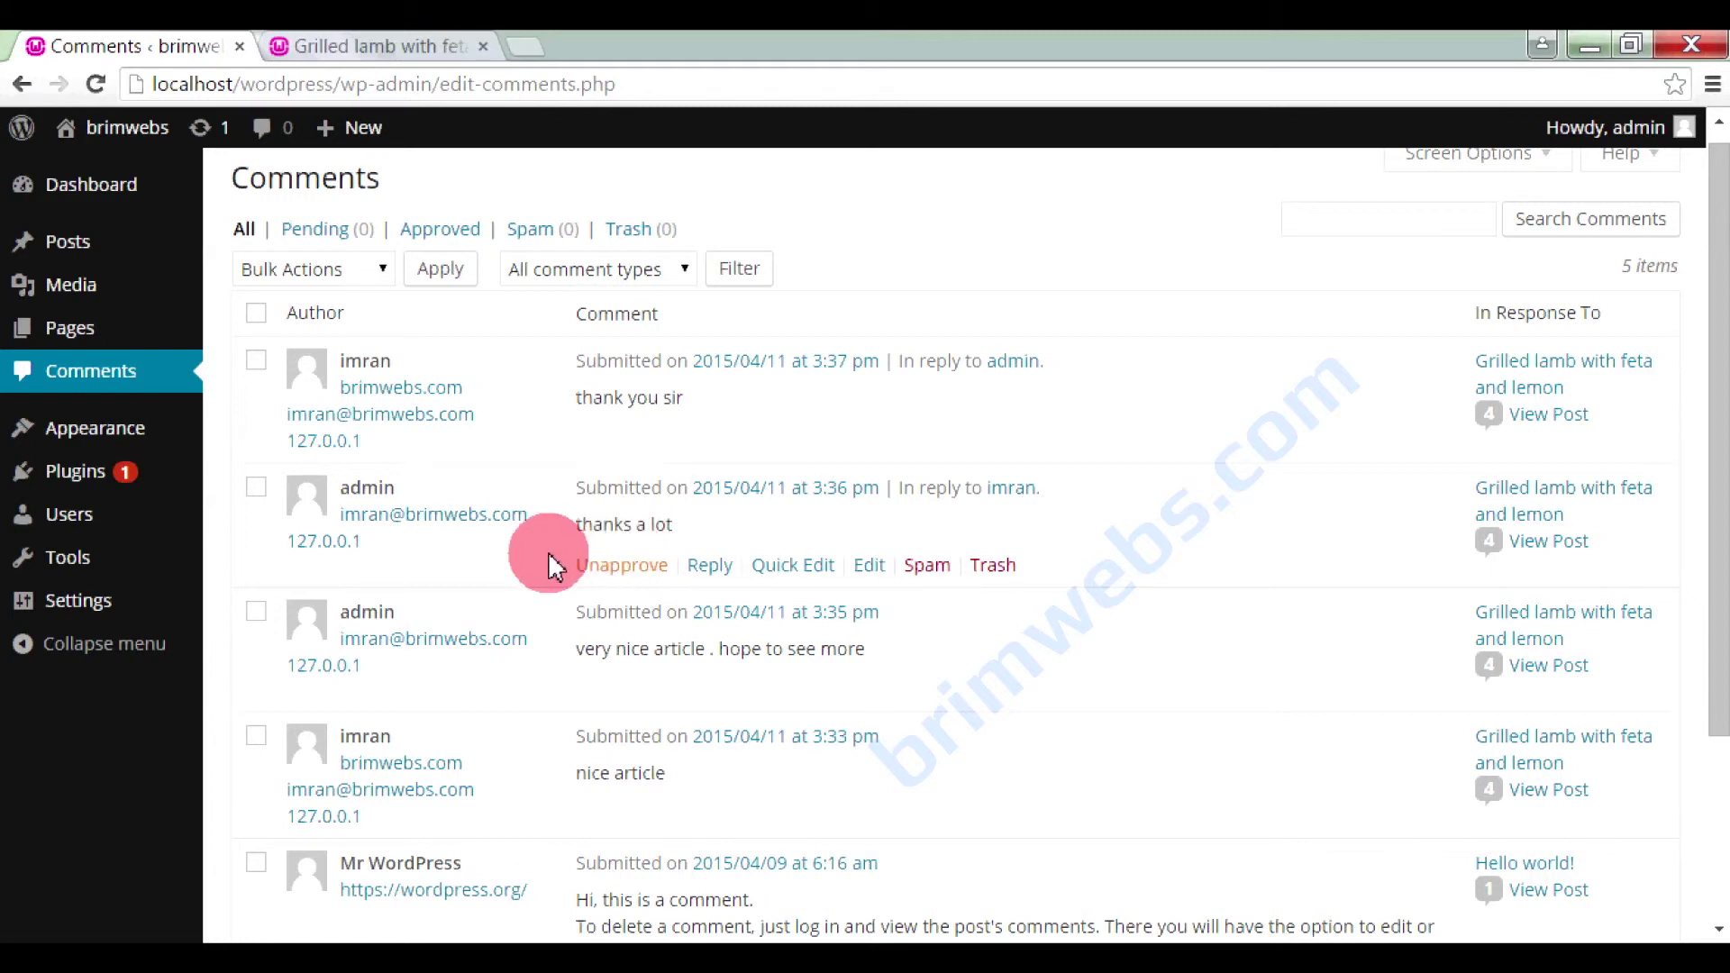
Unapprove the visitor's "thank you sir" comment in the Comments list
mouse_move(618, 436)
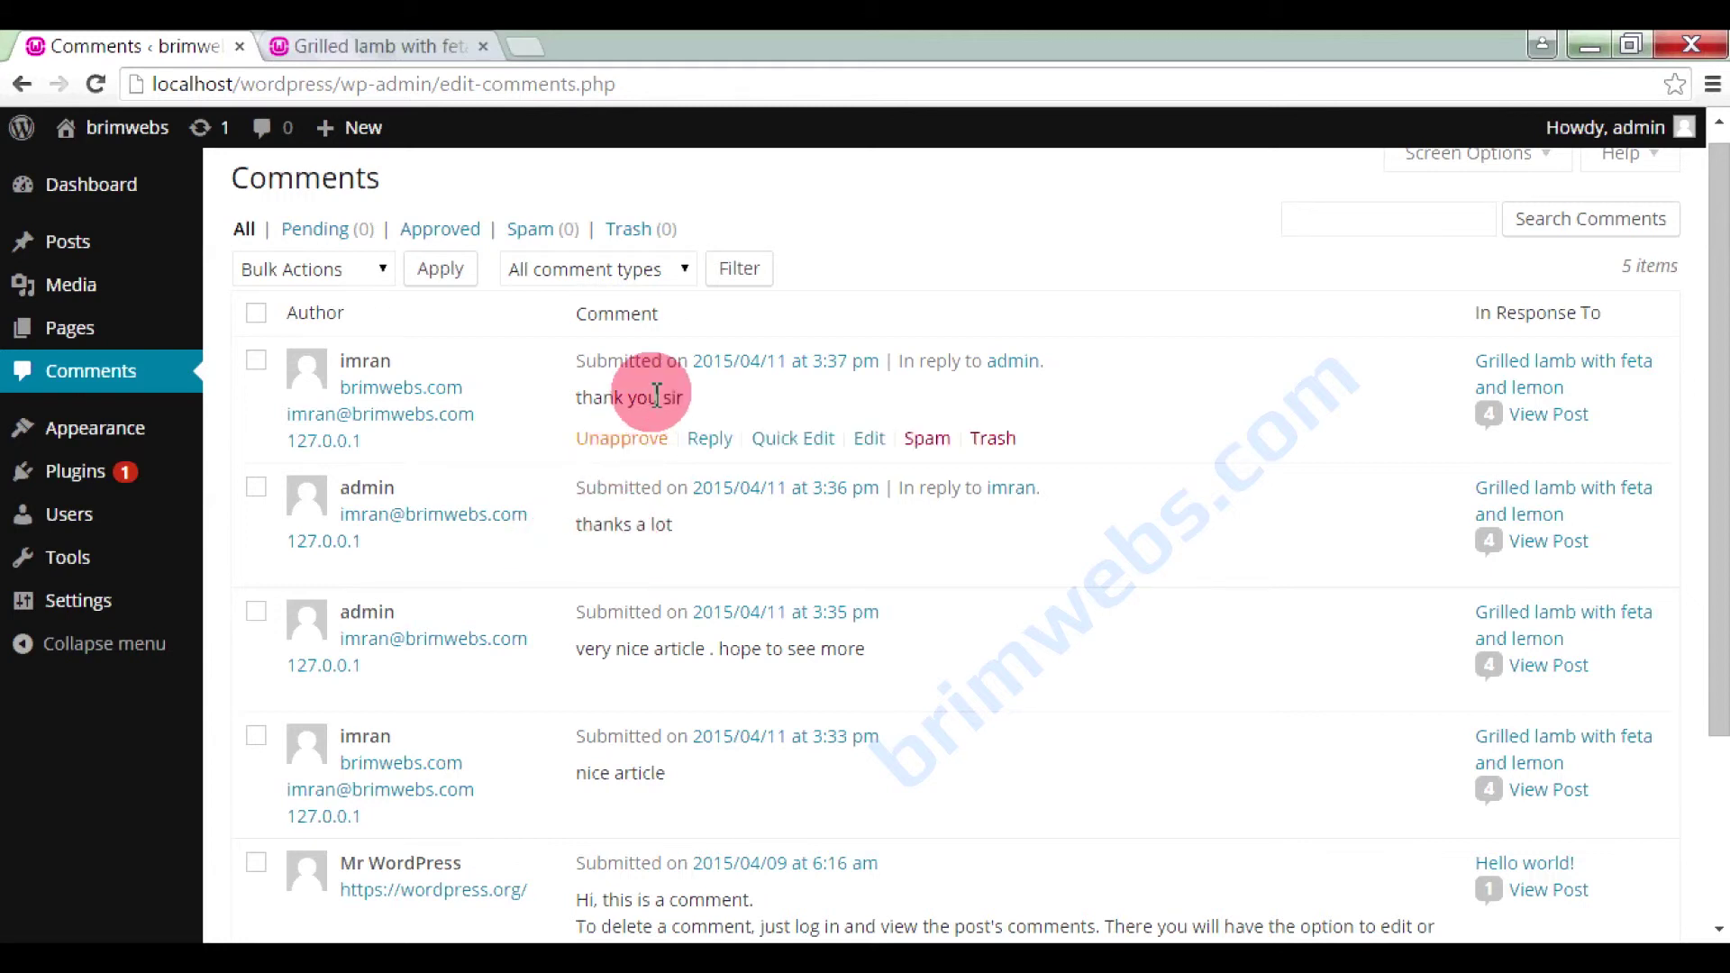
left_click(629, 443)
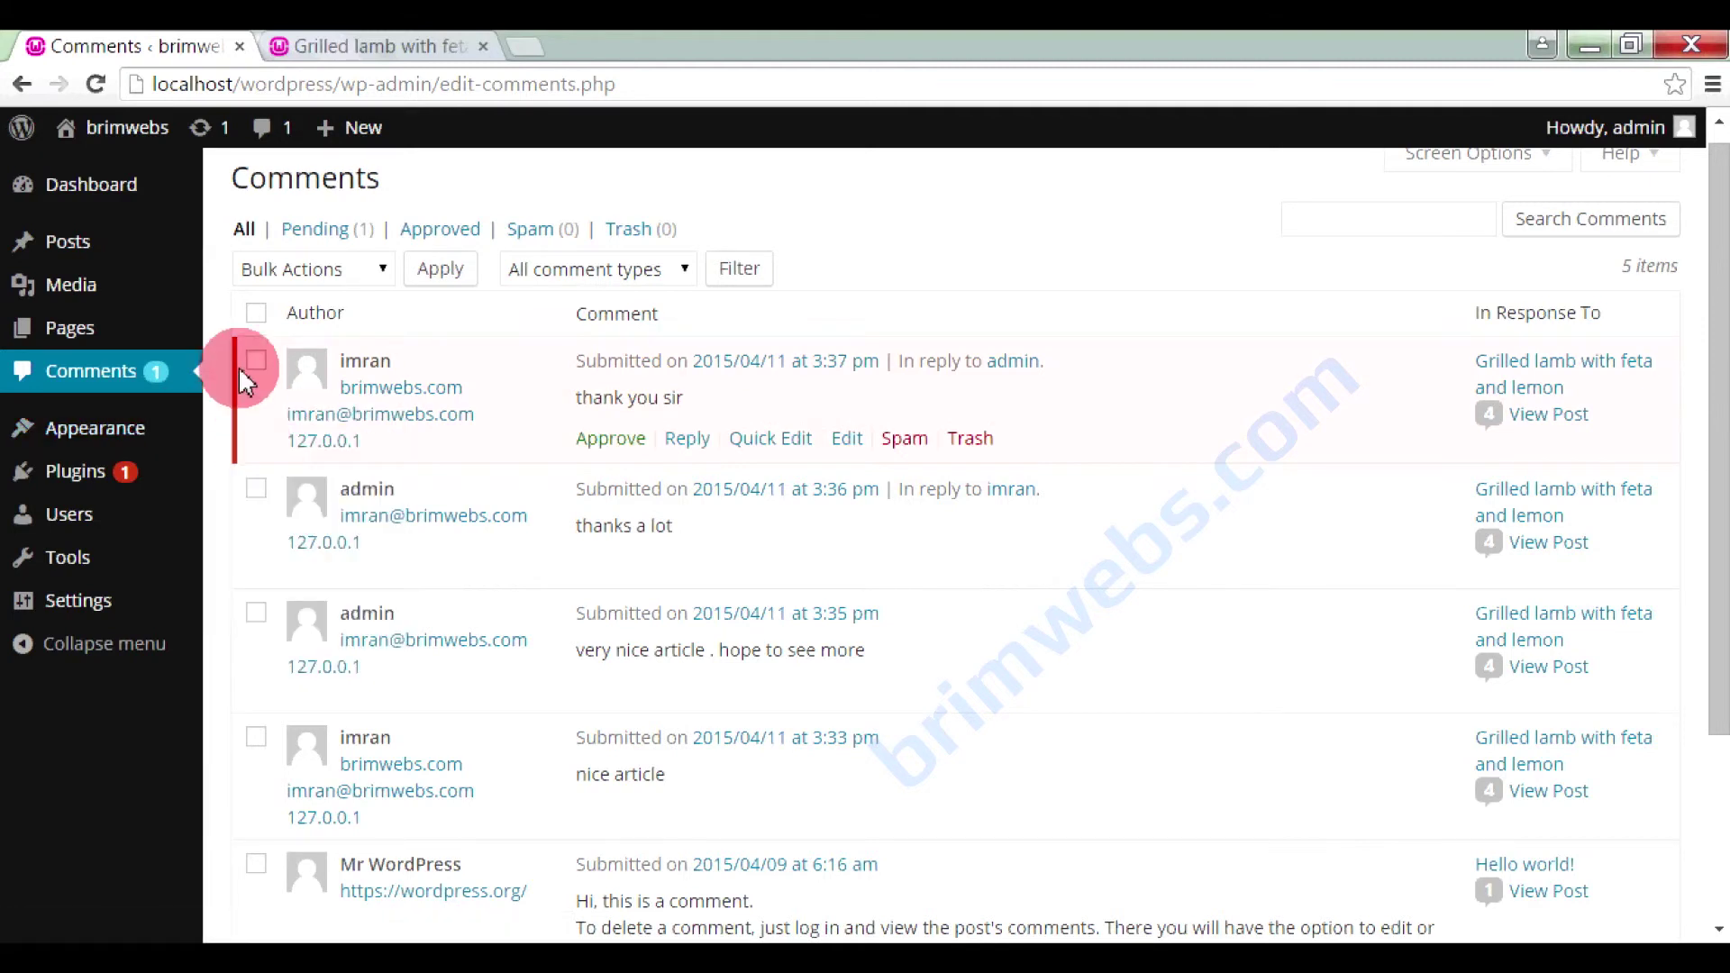
mouse_move(249, 436)
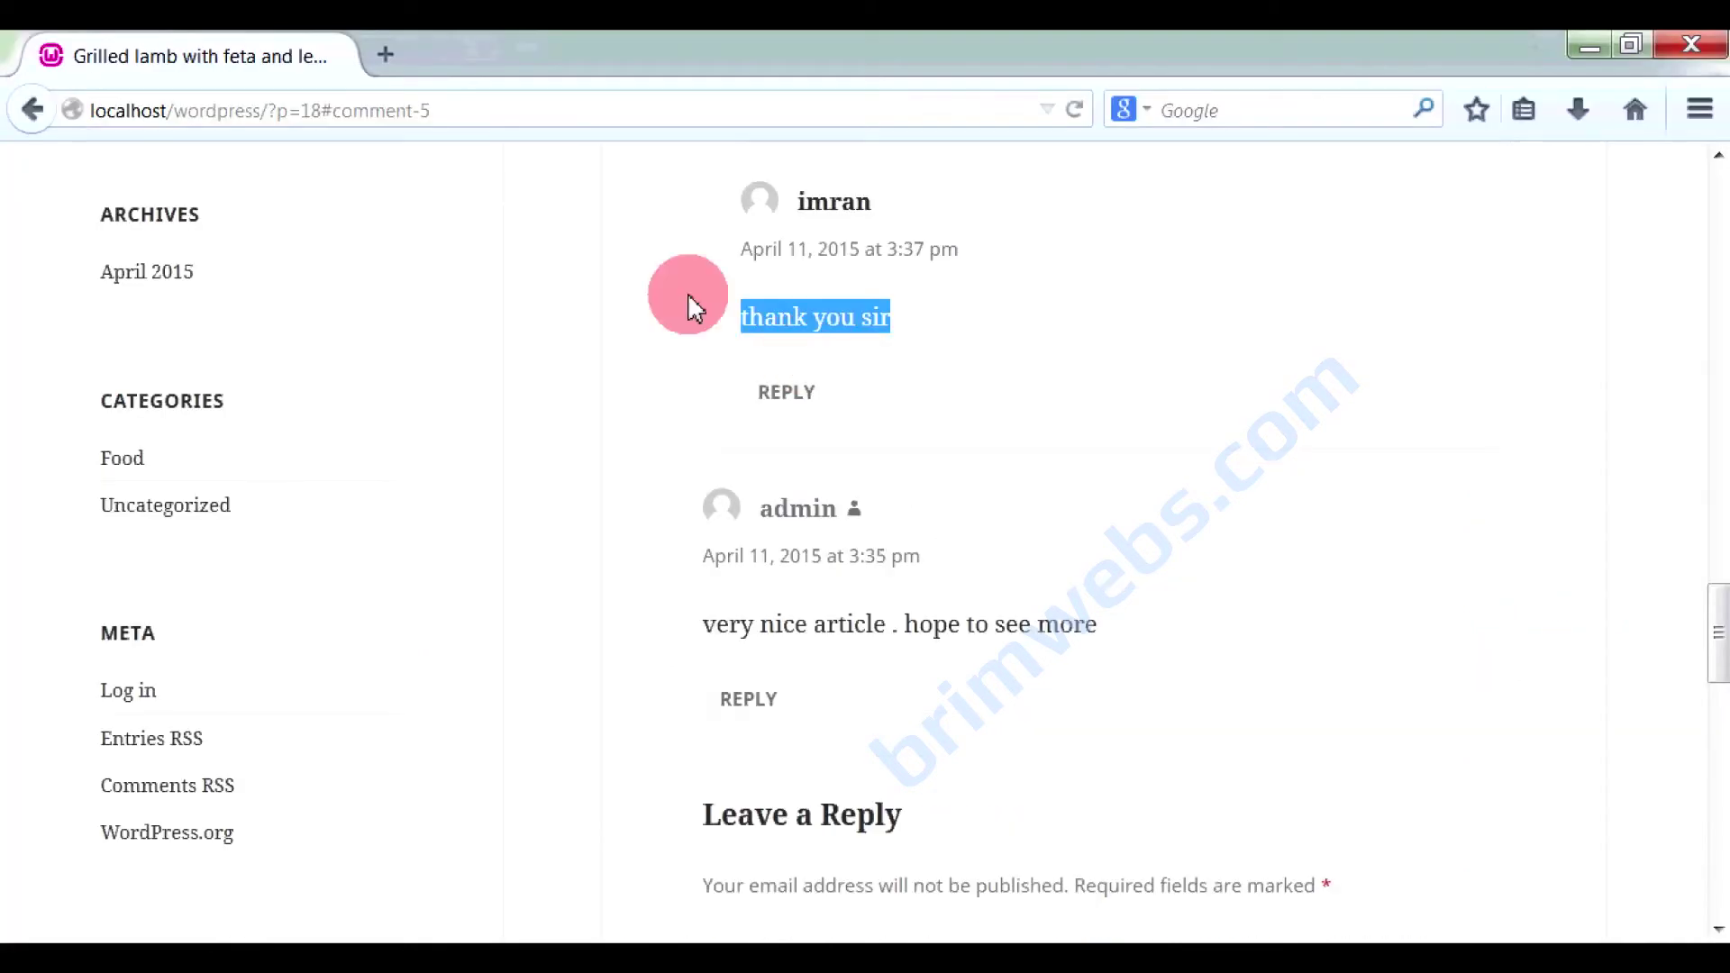
Switch to Firefox, reload the Grilled lamb post and check the moderation status of the "thank you sir" reply
left_click(1078, 115)
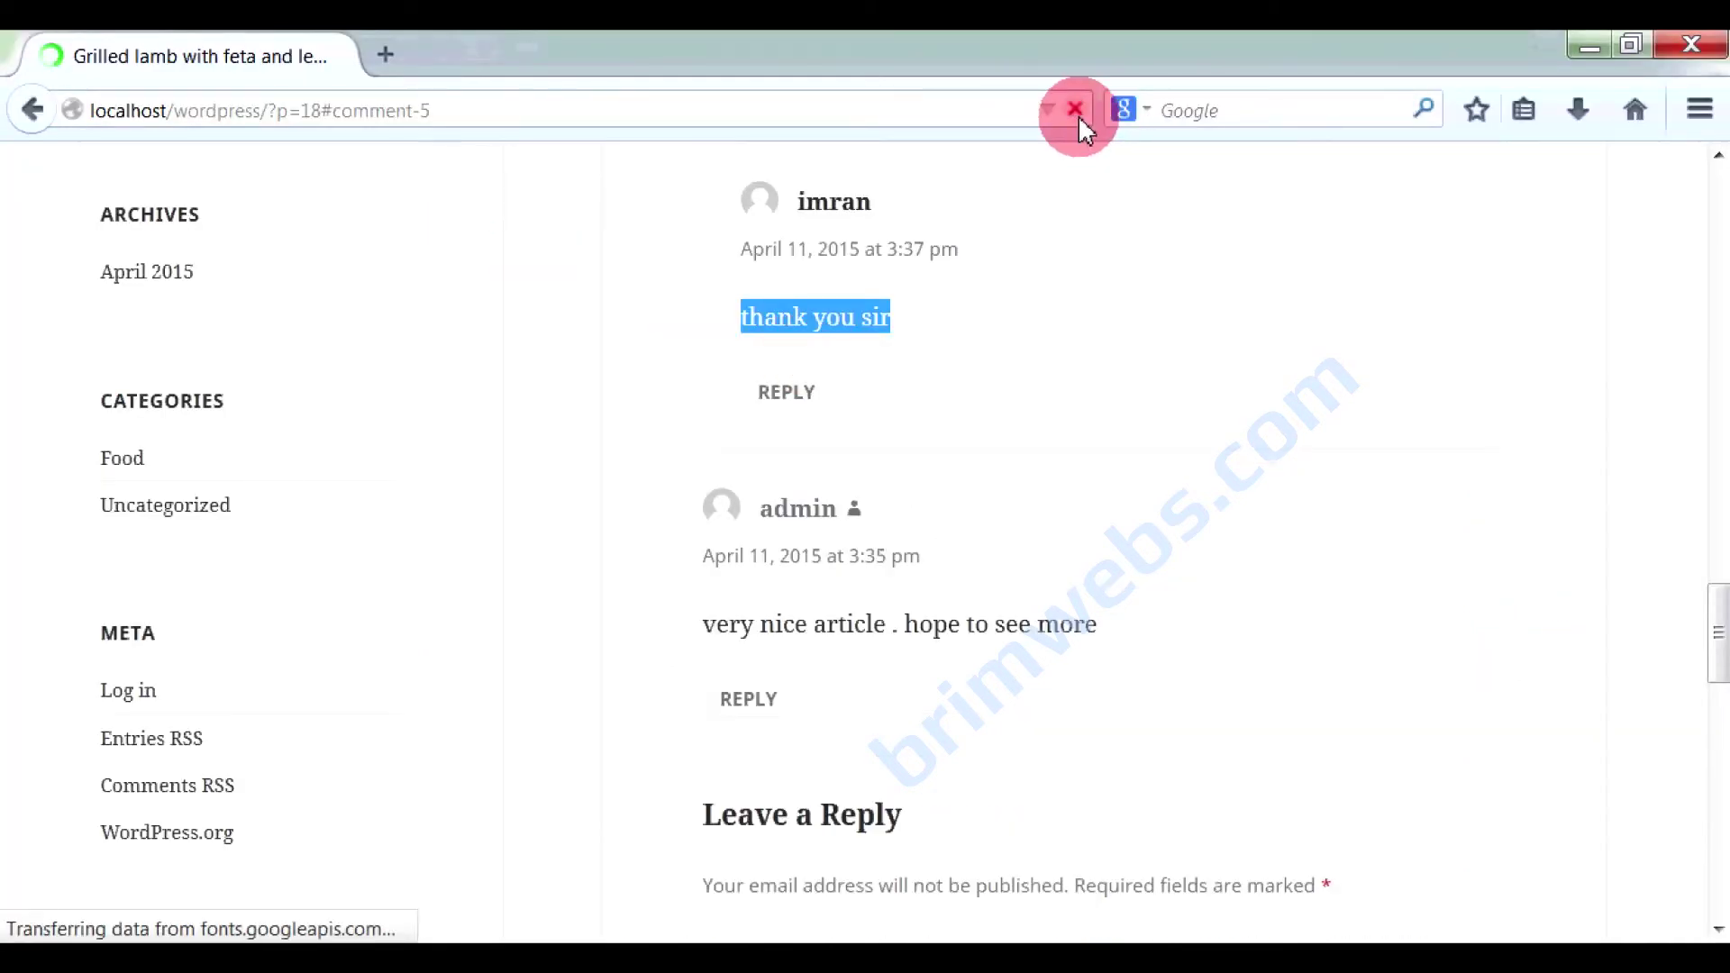
scroll(997, 420, "up", 4)
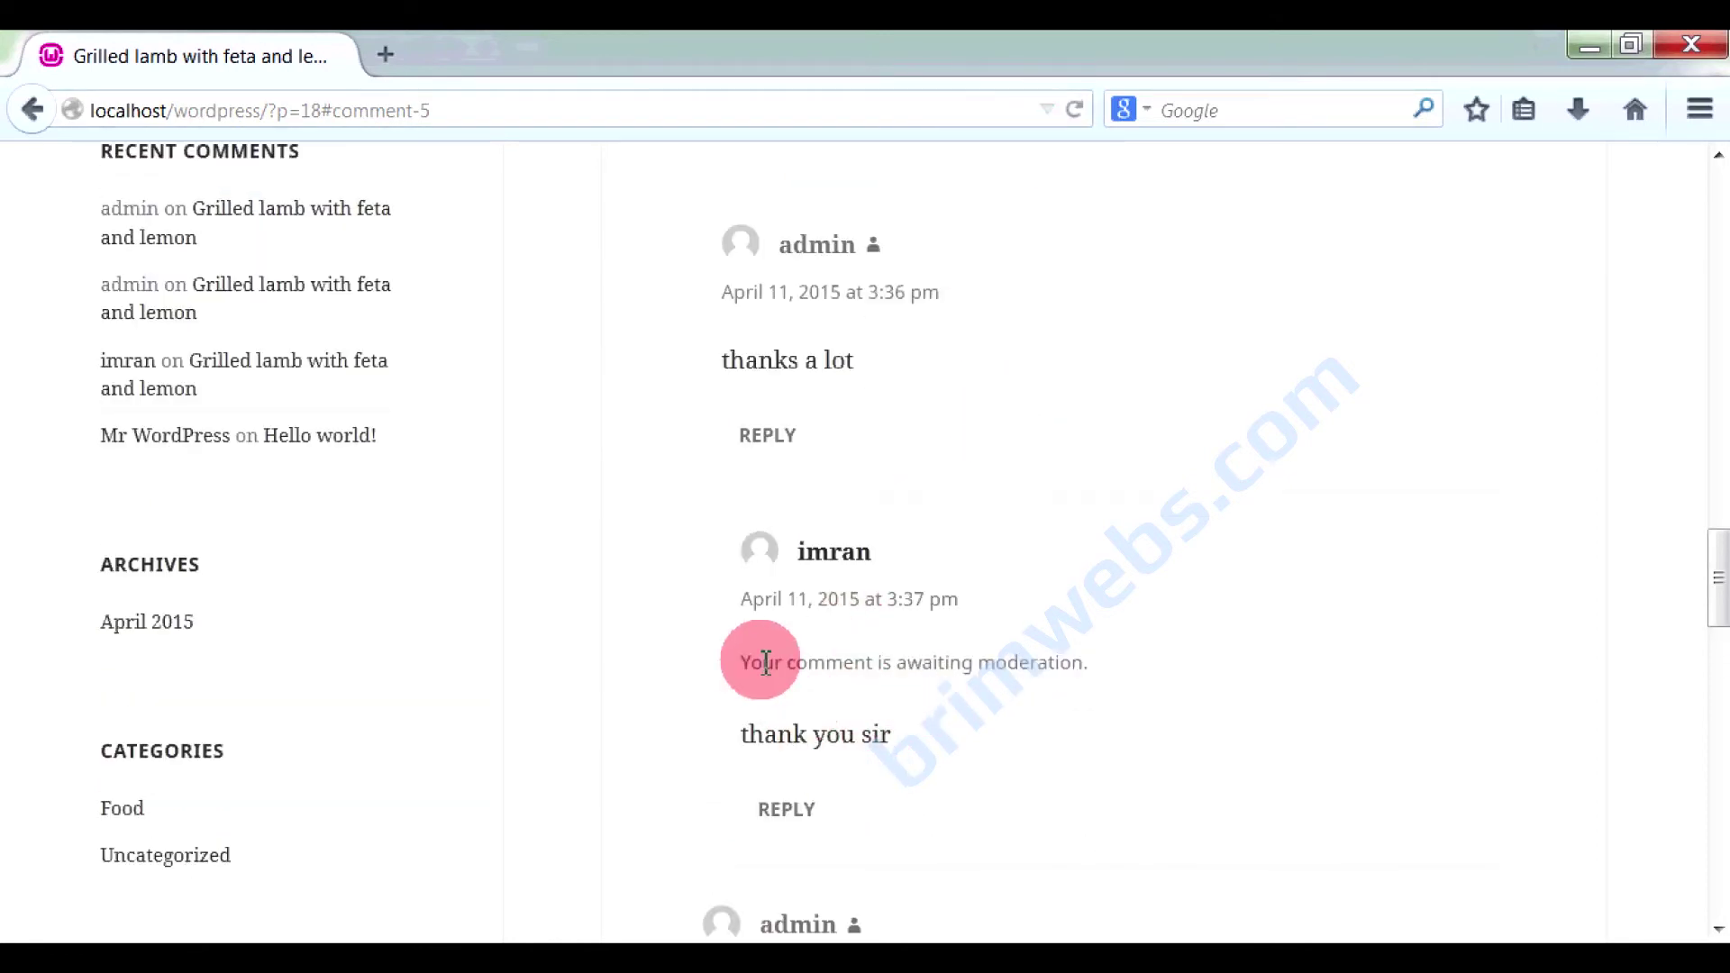
left_click_drag(741, 666, 1094, 667)
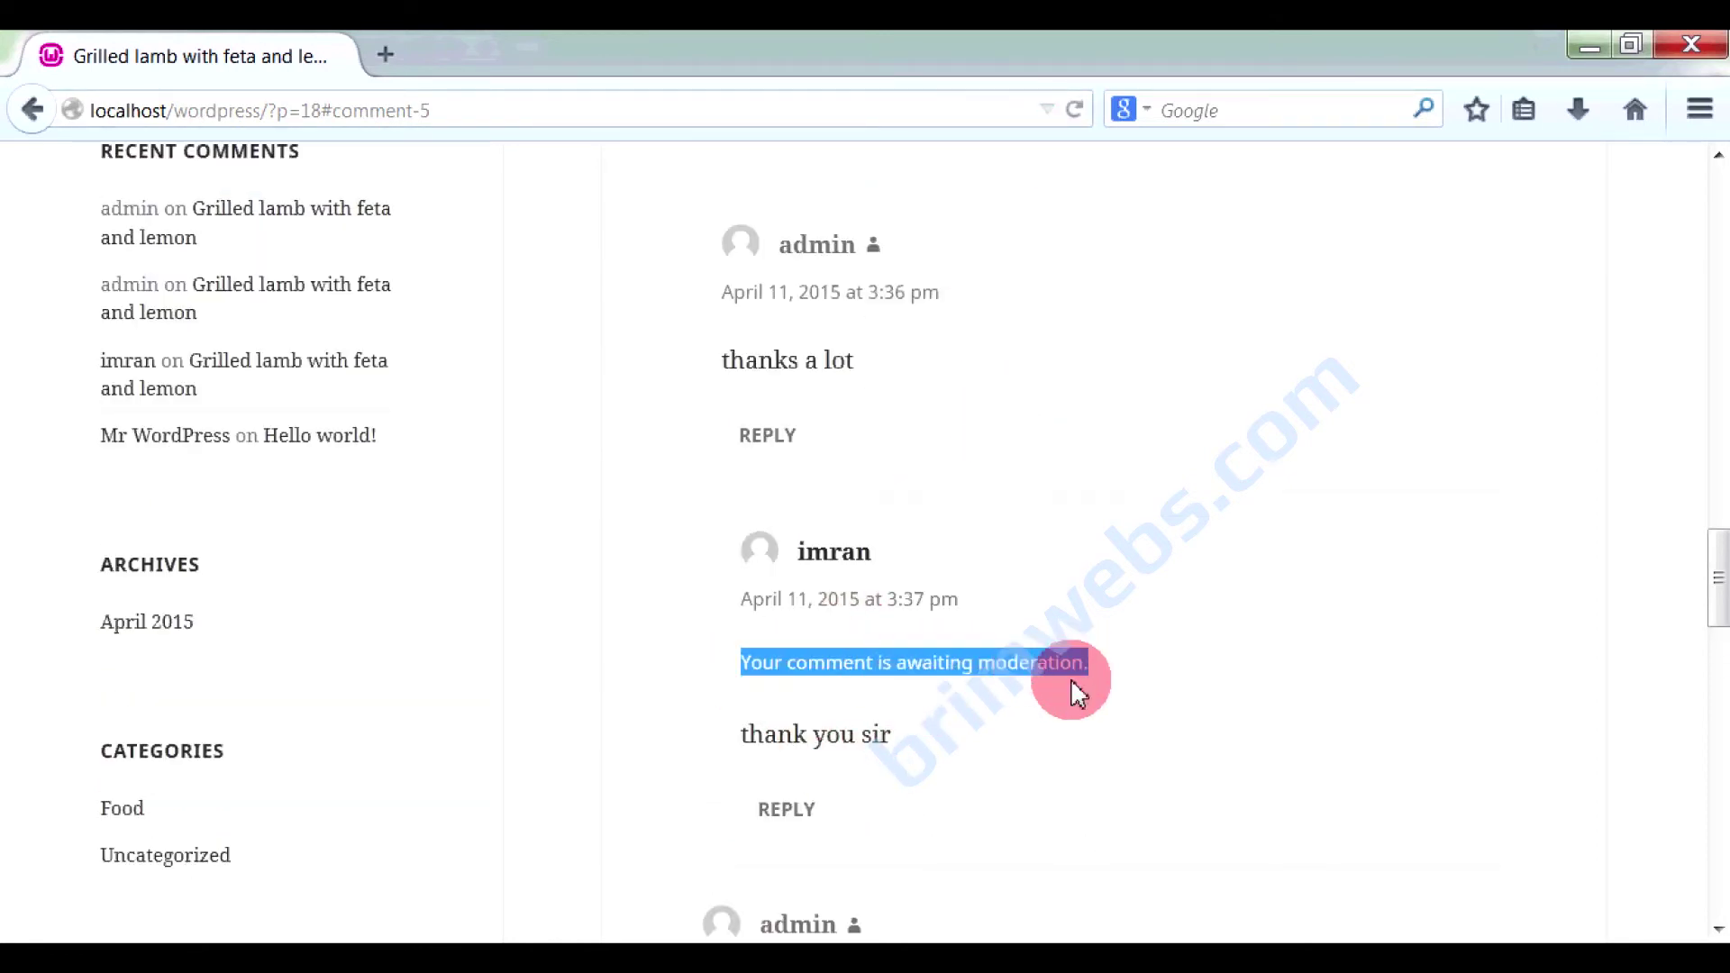
left_click(1041, 708)
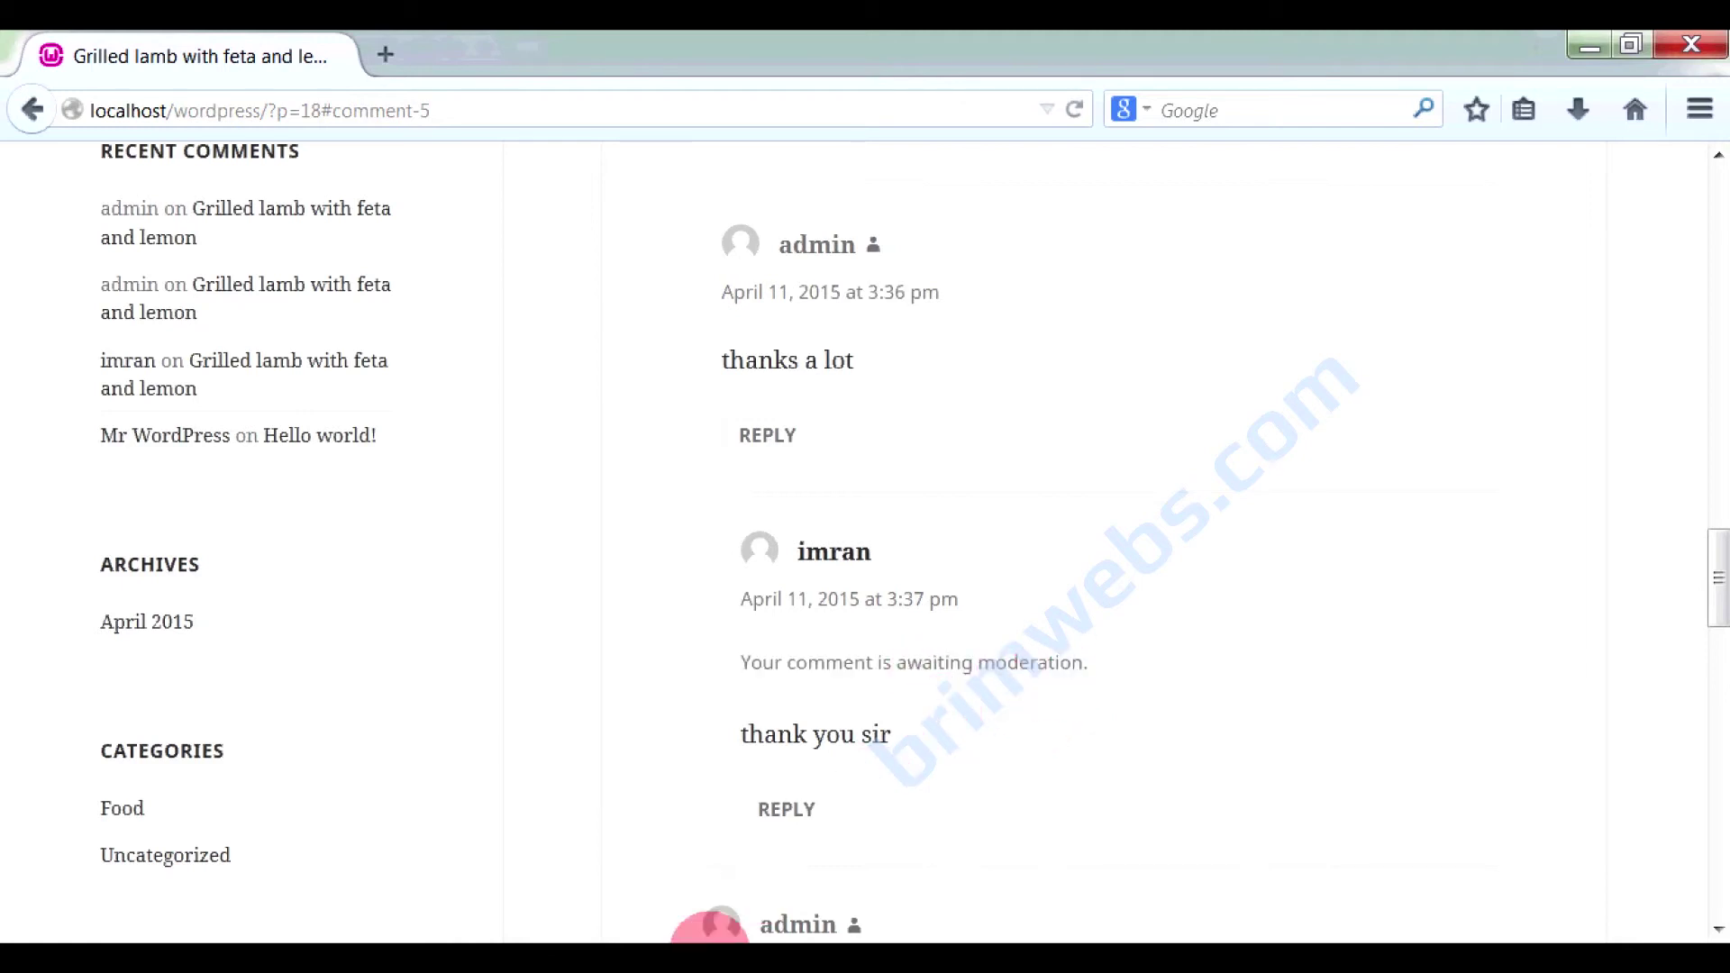
Switch to Chrome and move the visitor's "thank you sir" comment to the trash
left_click(414, 939)
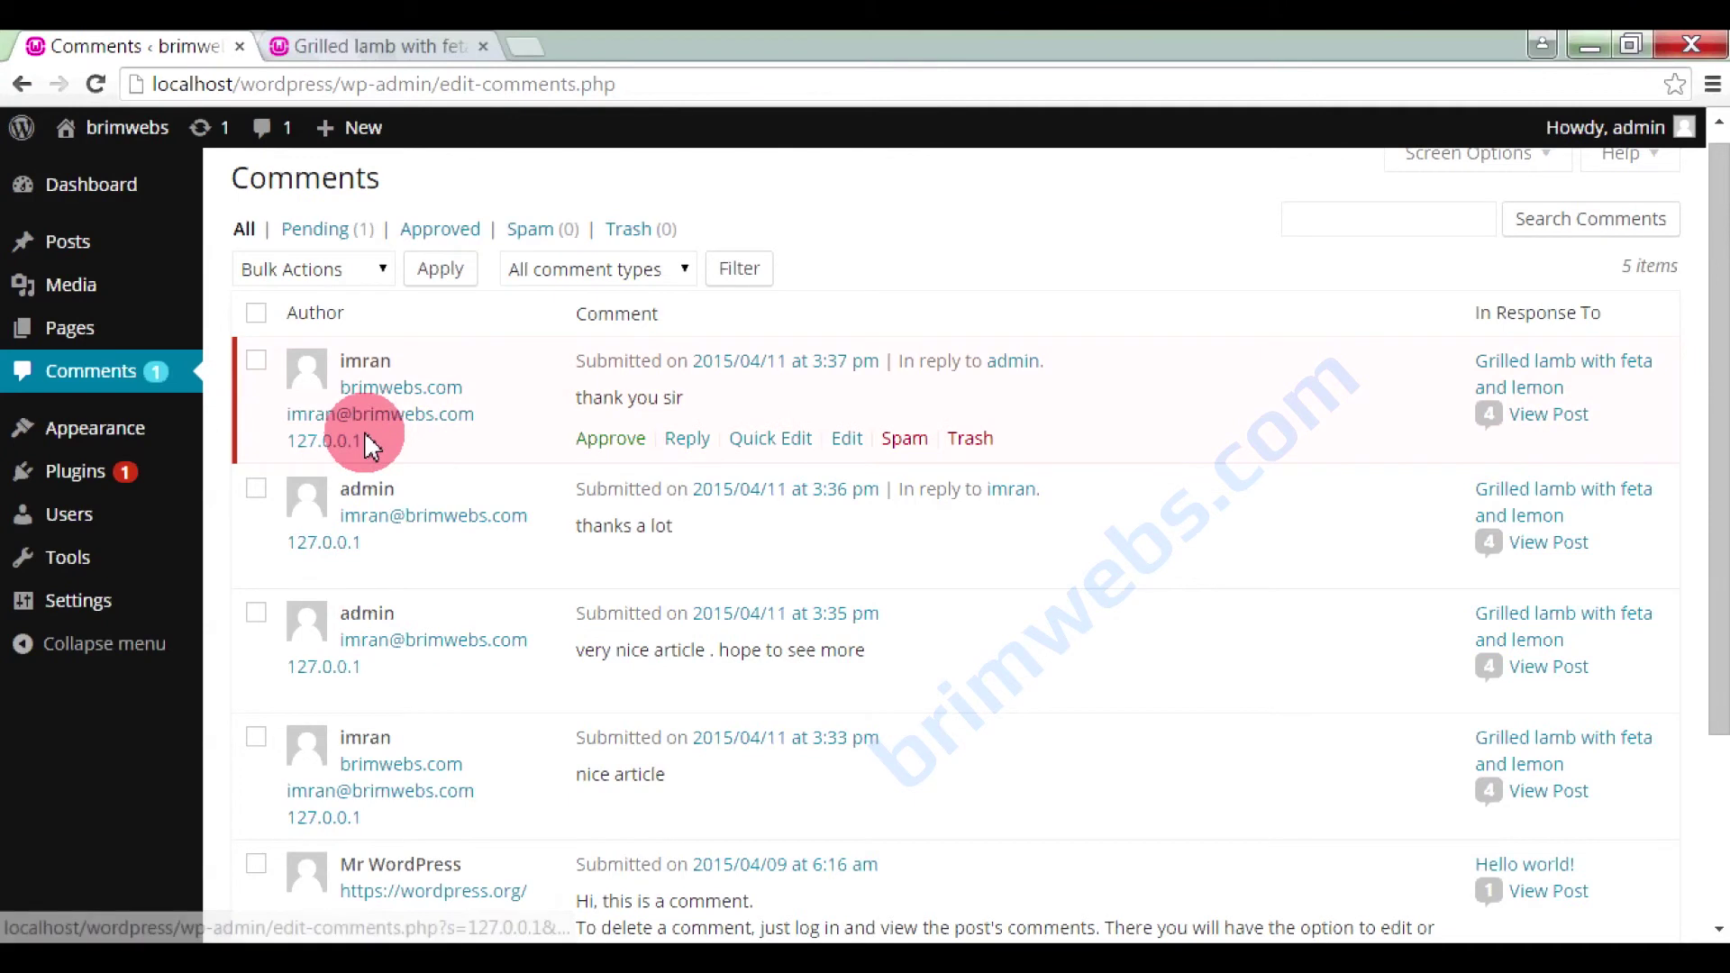
left_click(960, 442)
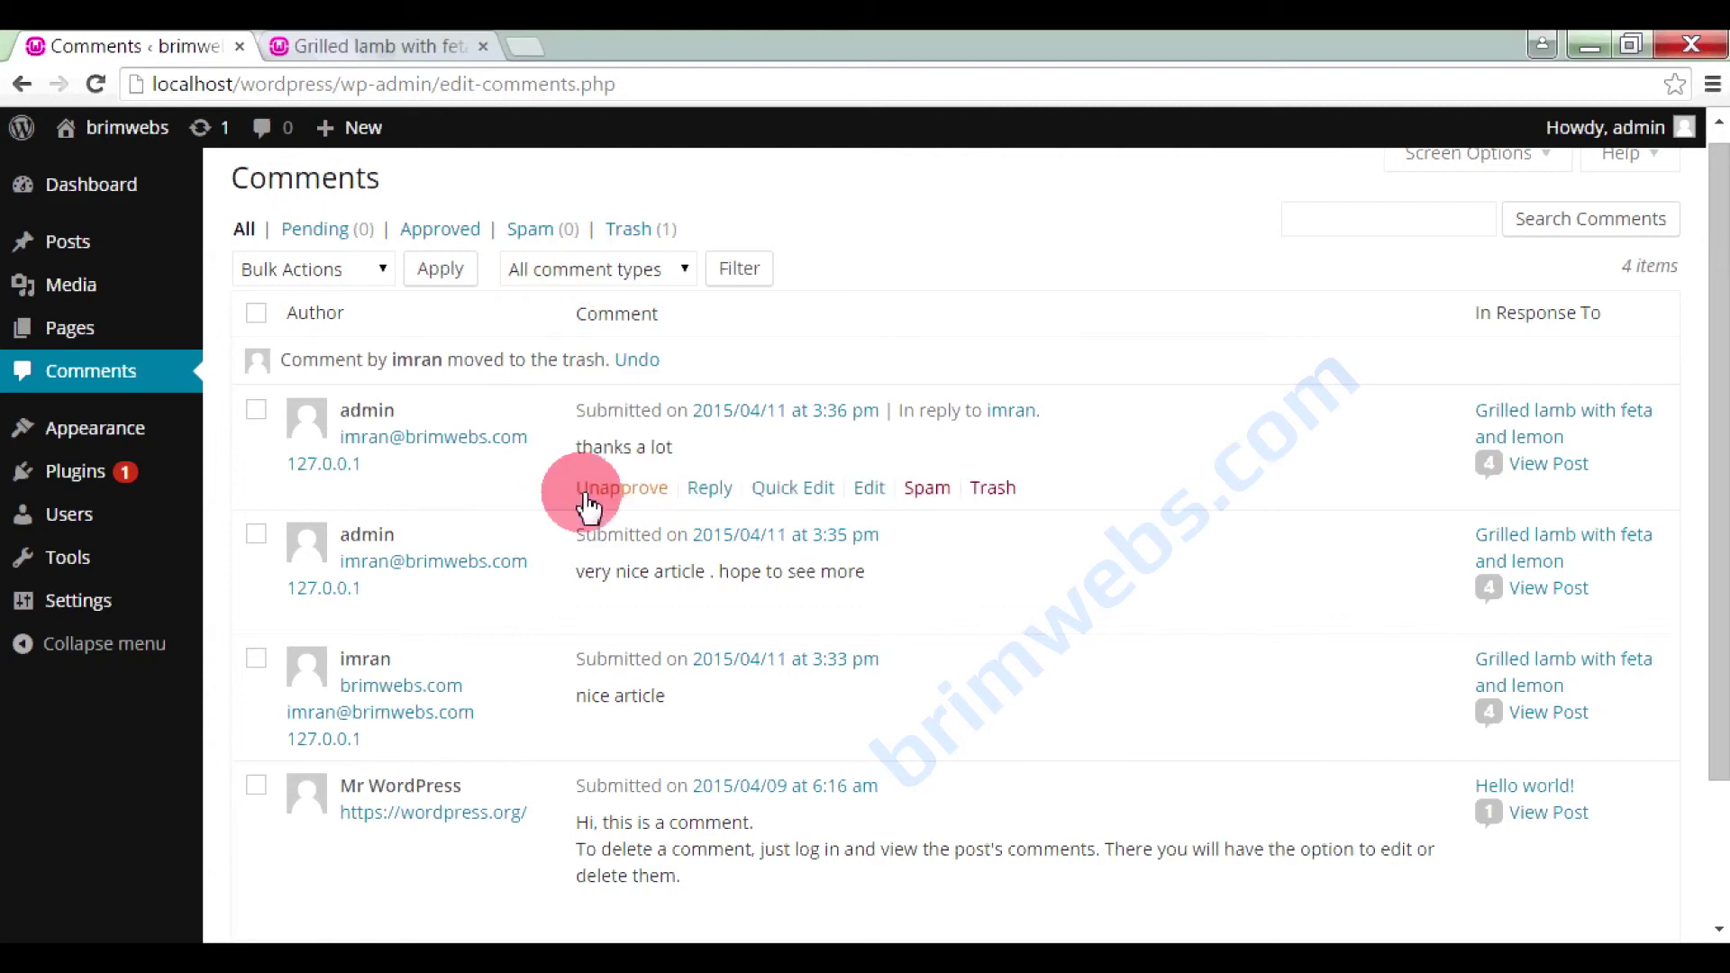
Restore the "thank you sir" comment from the trash and return to the list of all comments
left_click(640, 231)
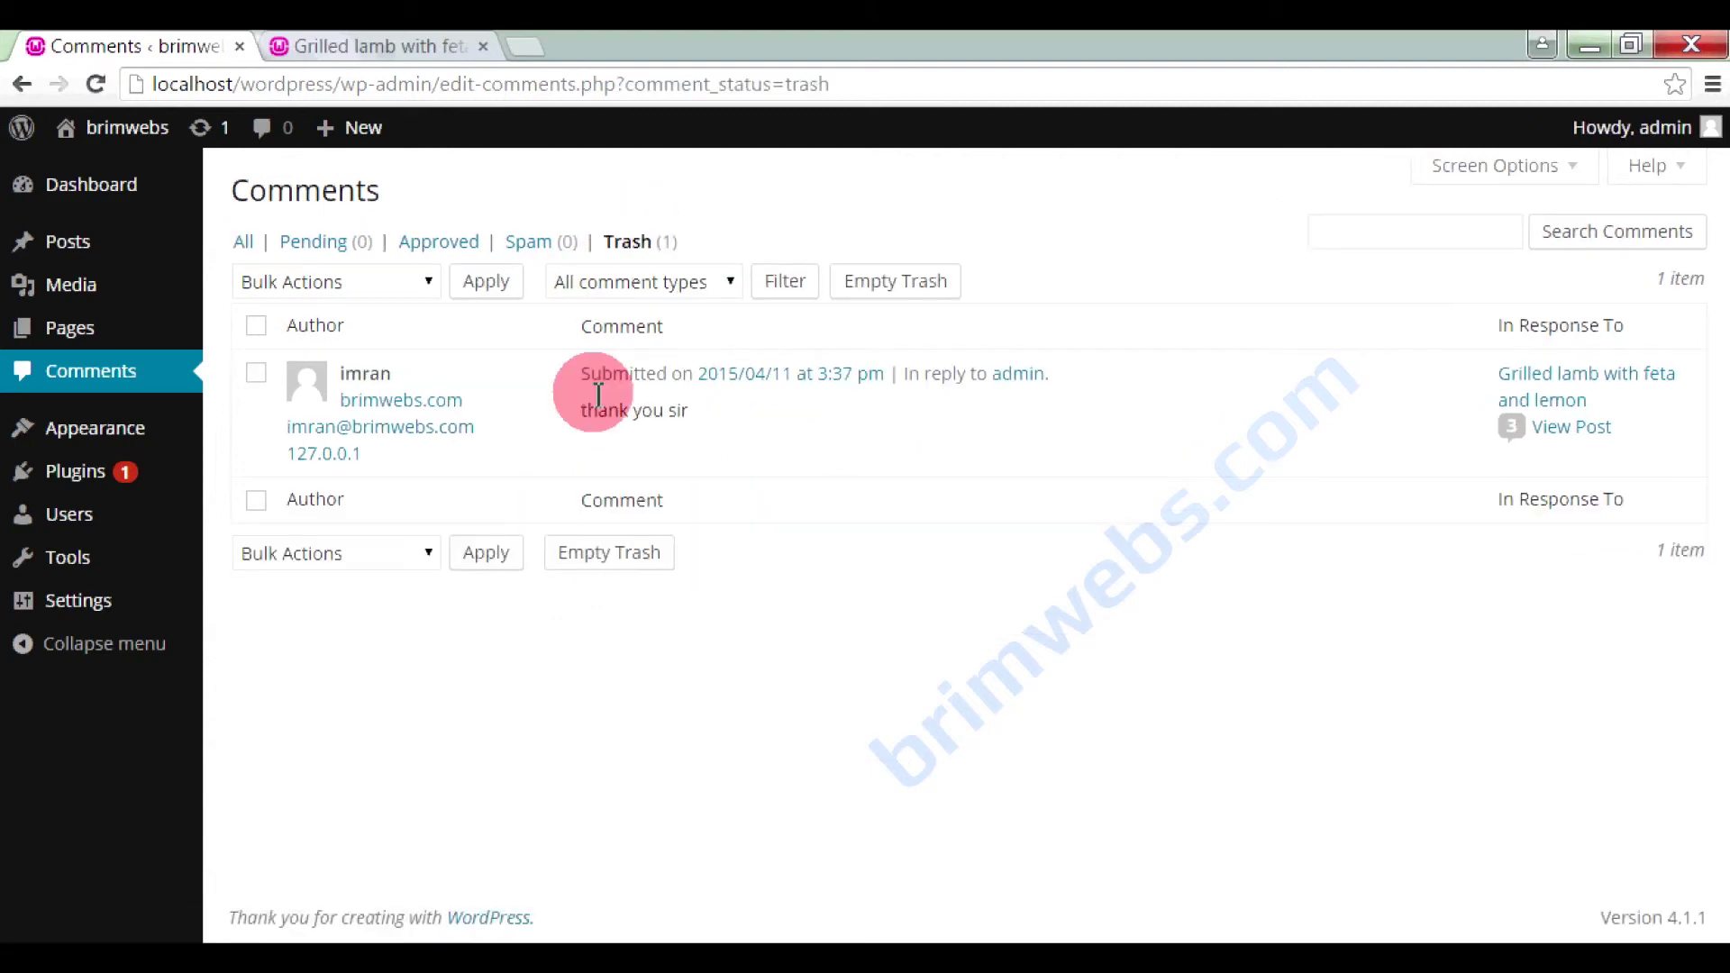
mouse_move(470, 422)
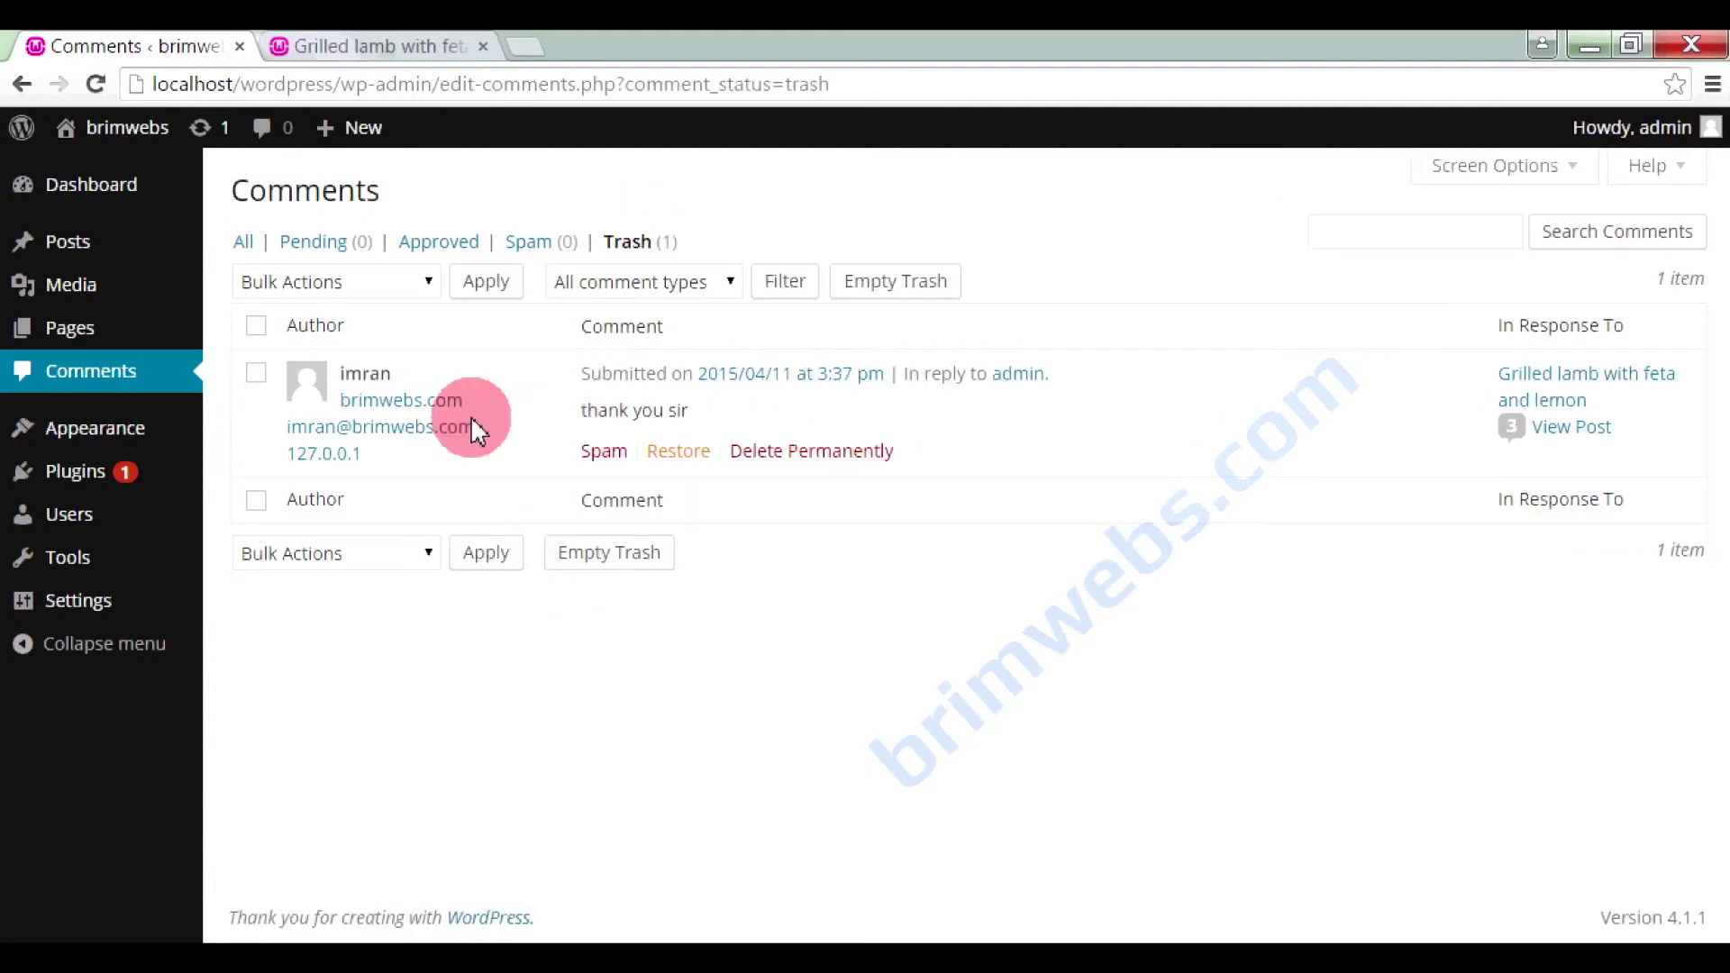
left_click(678, 455)
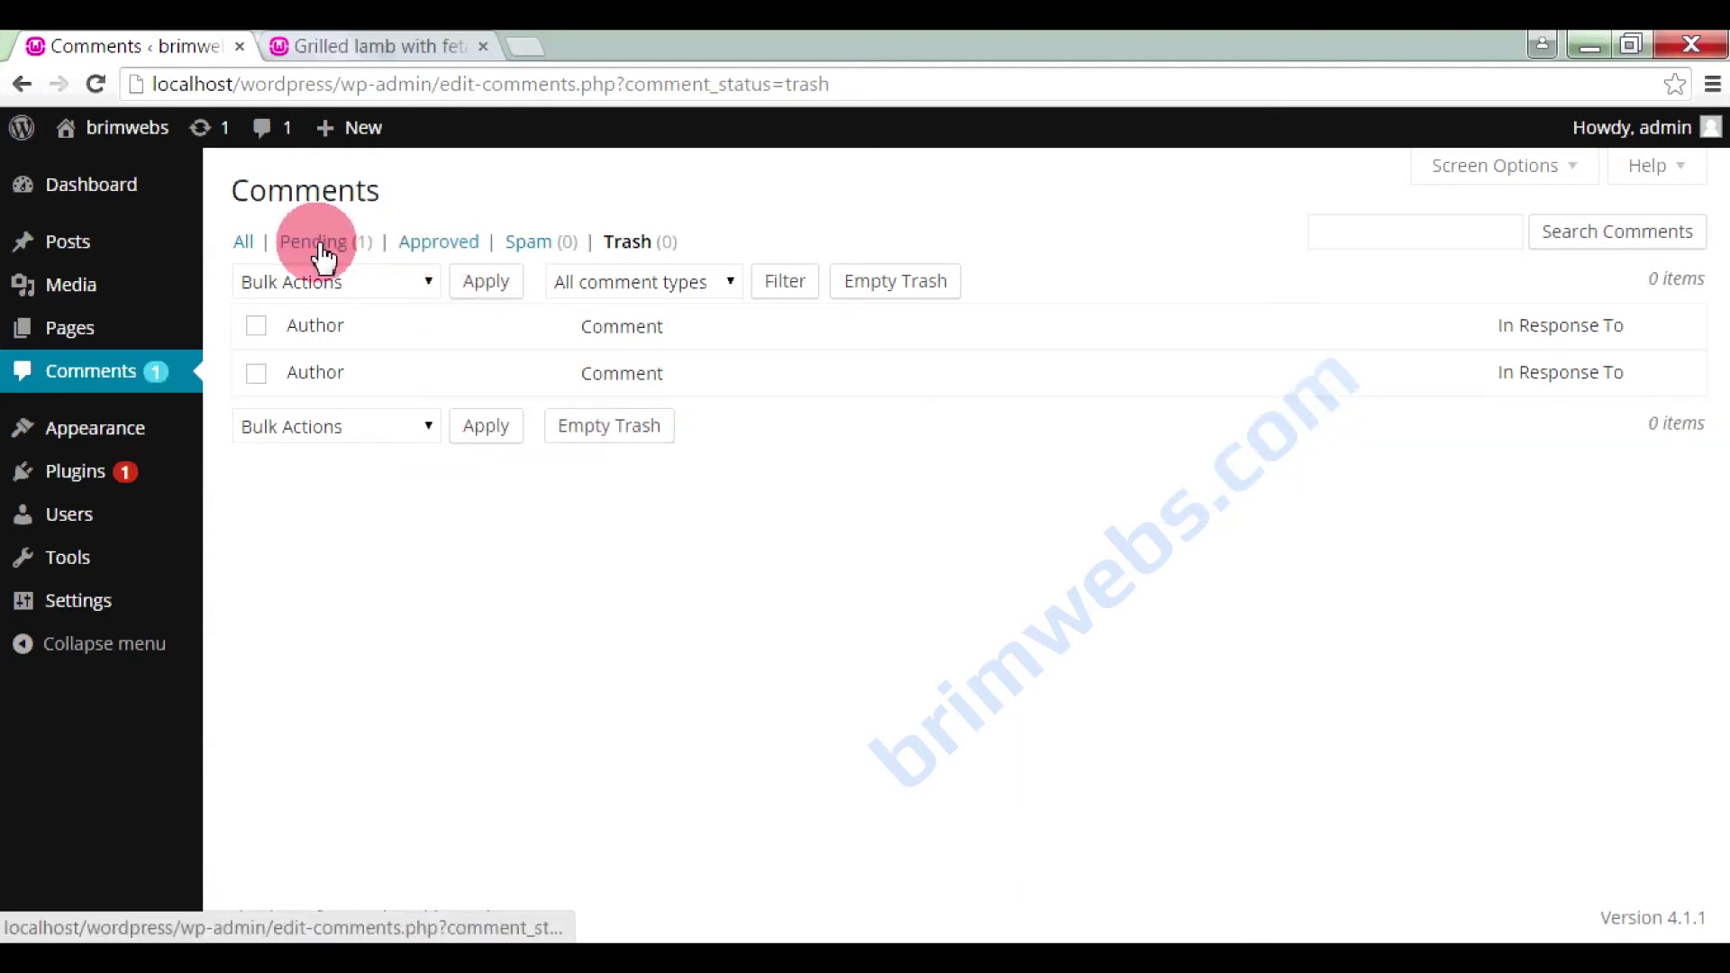
left_click(245, 249)
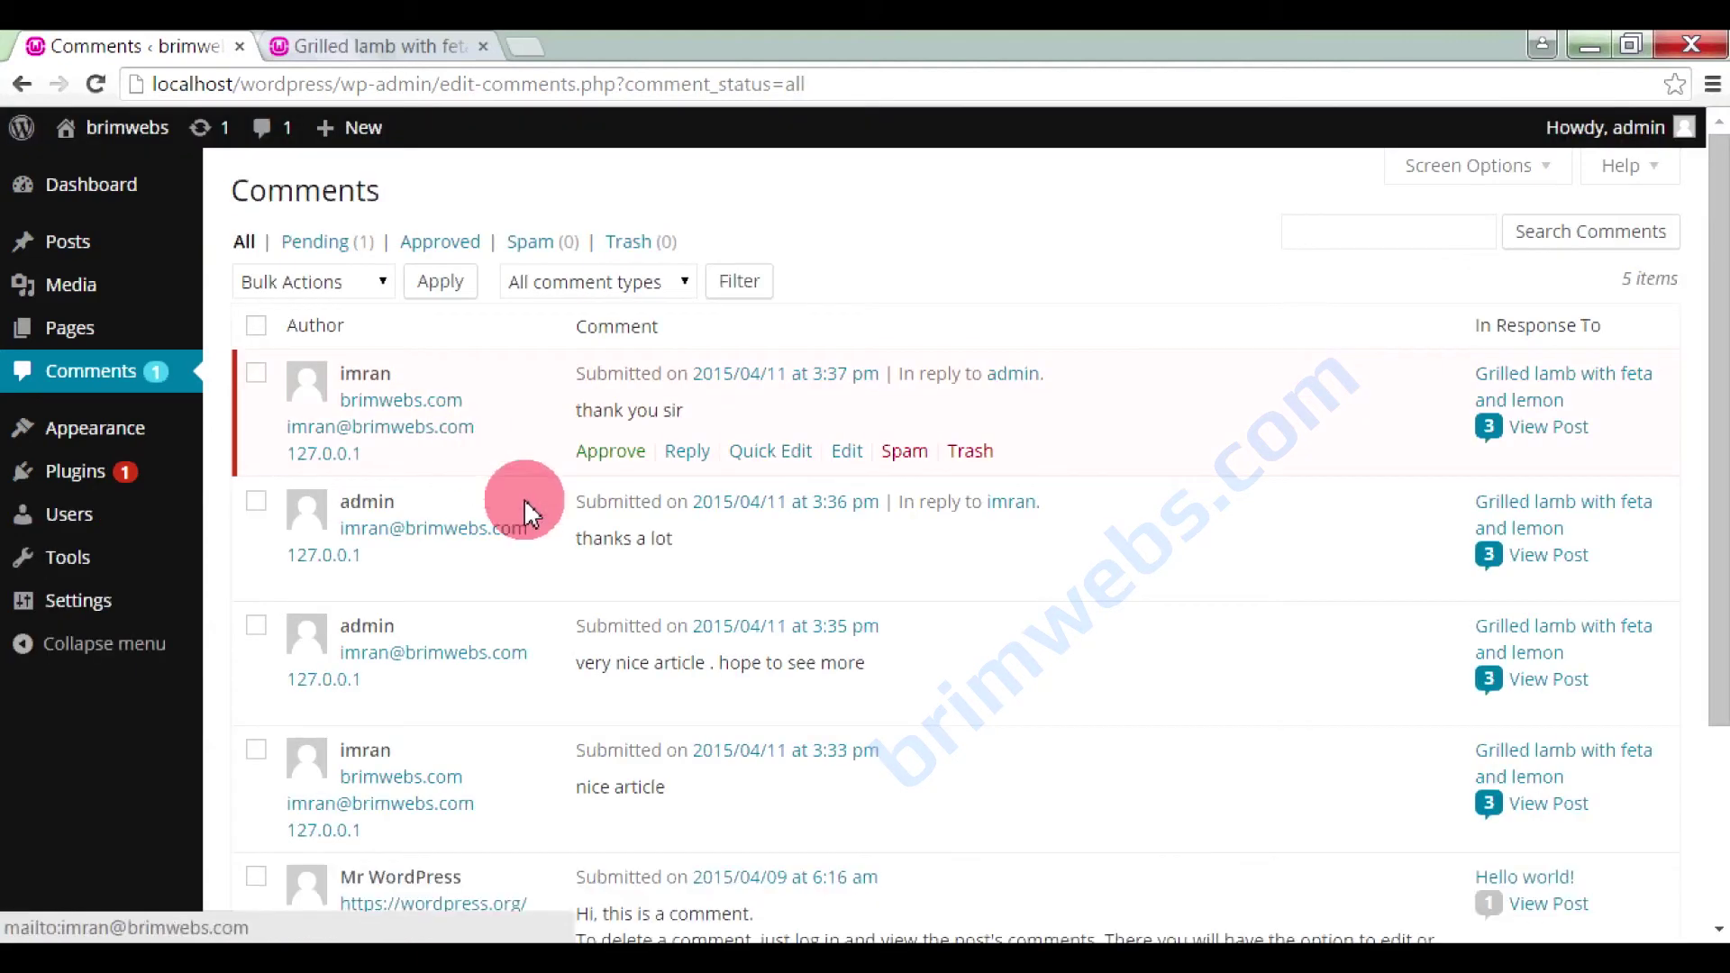
Trash the "thank you sir" comment again, delete it permanently and return to the list of all comments
left_click(964, 451)
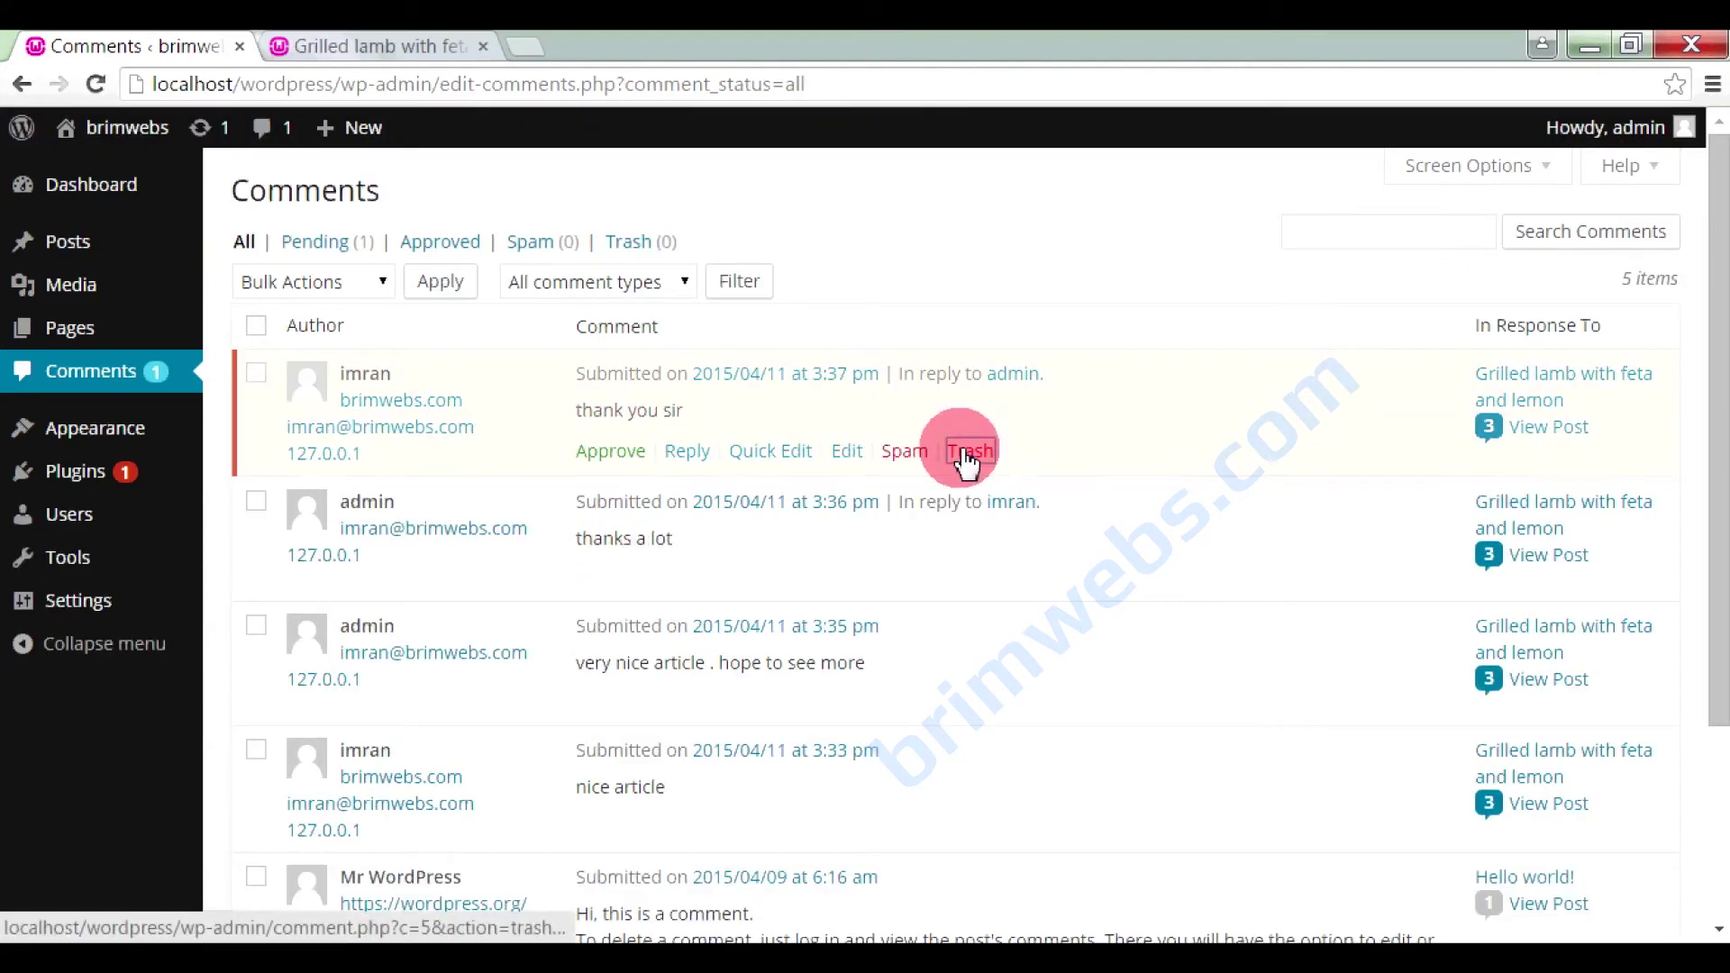
left_click(657, 257)
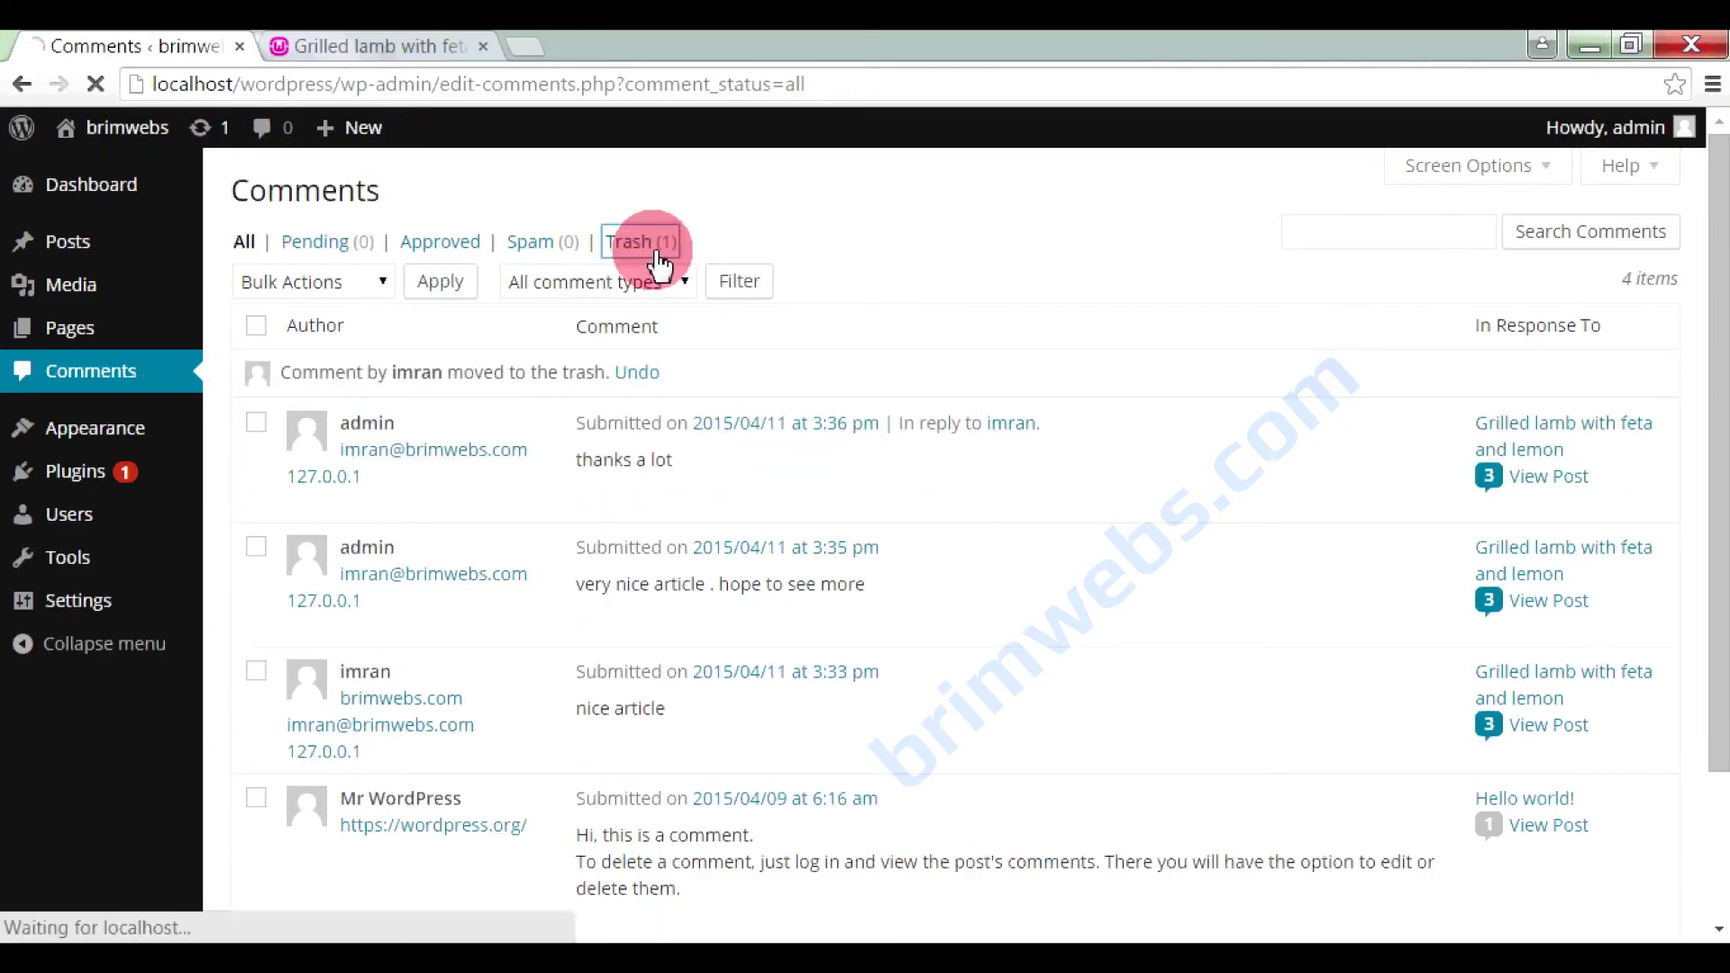
left_click(820, 464)
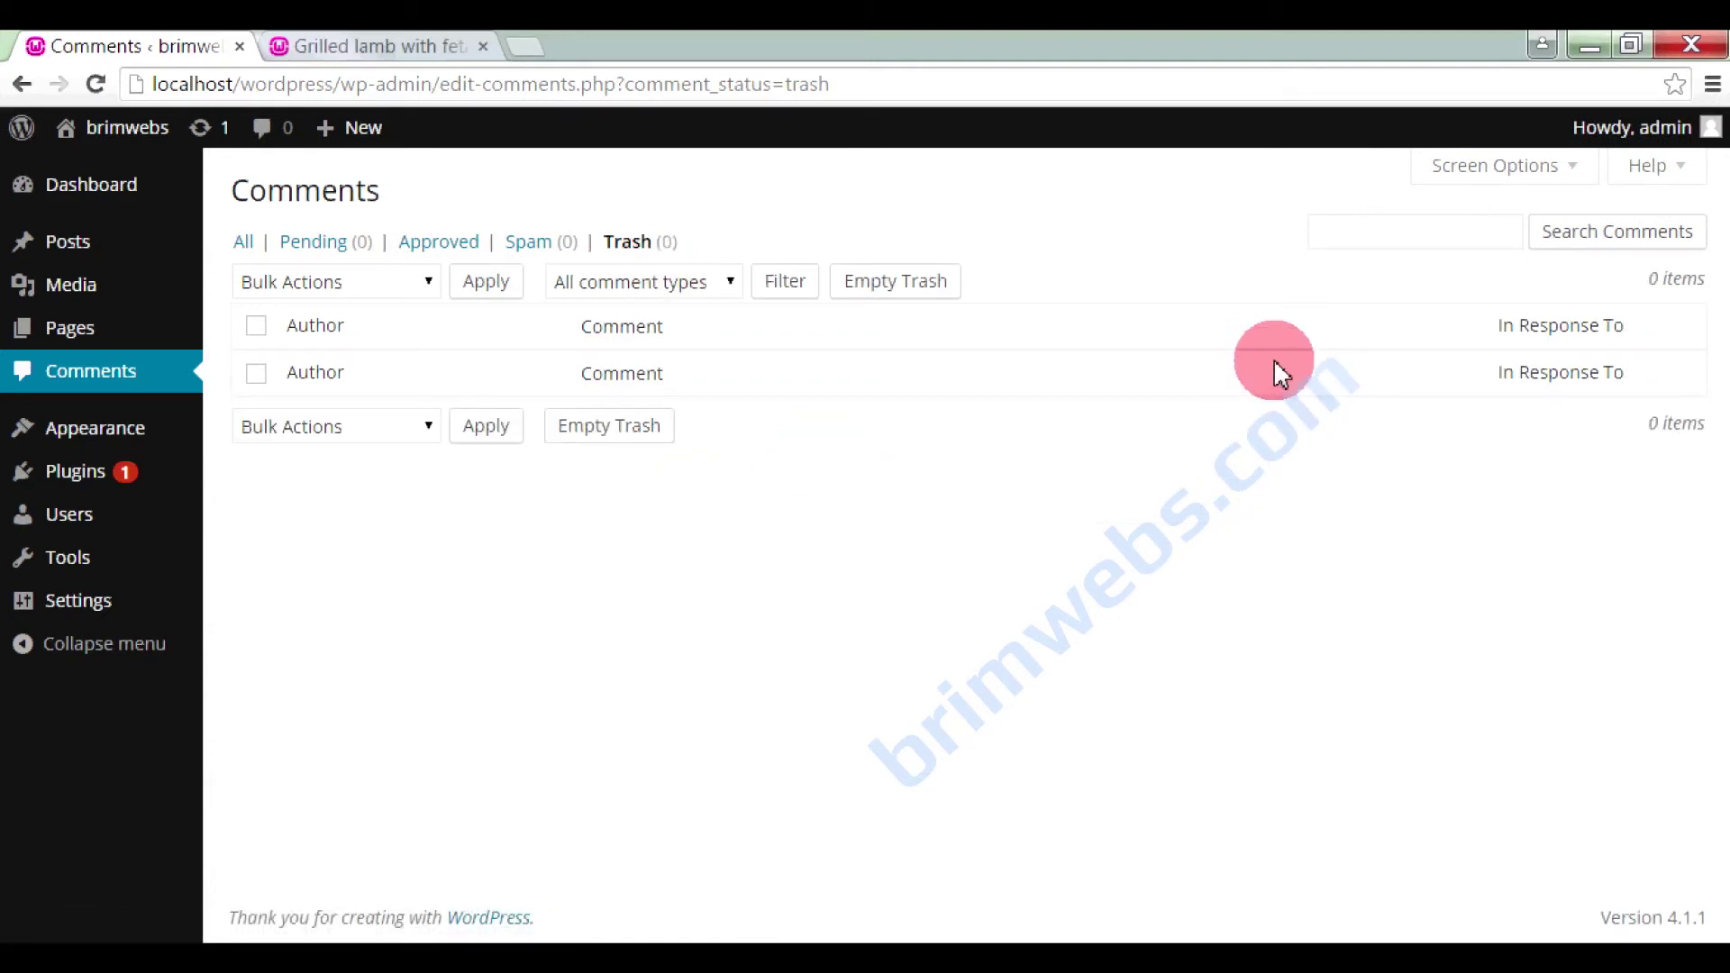
left_click(243, 242)
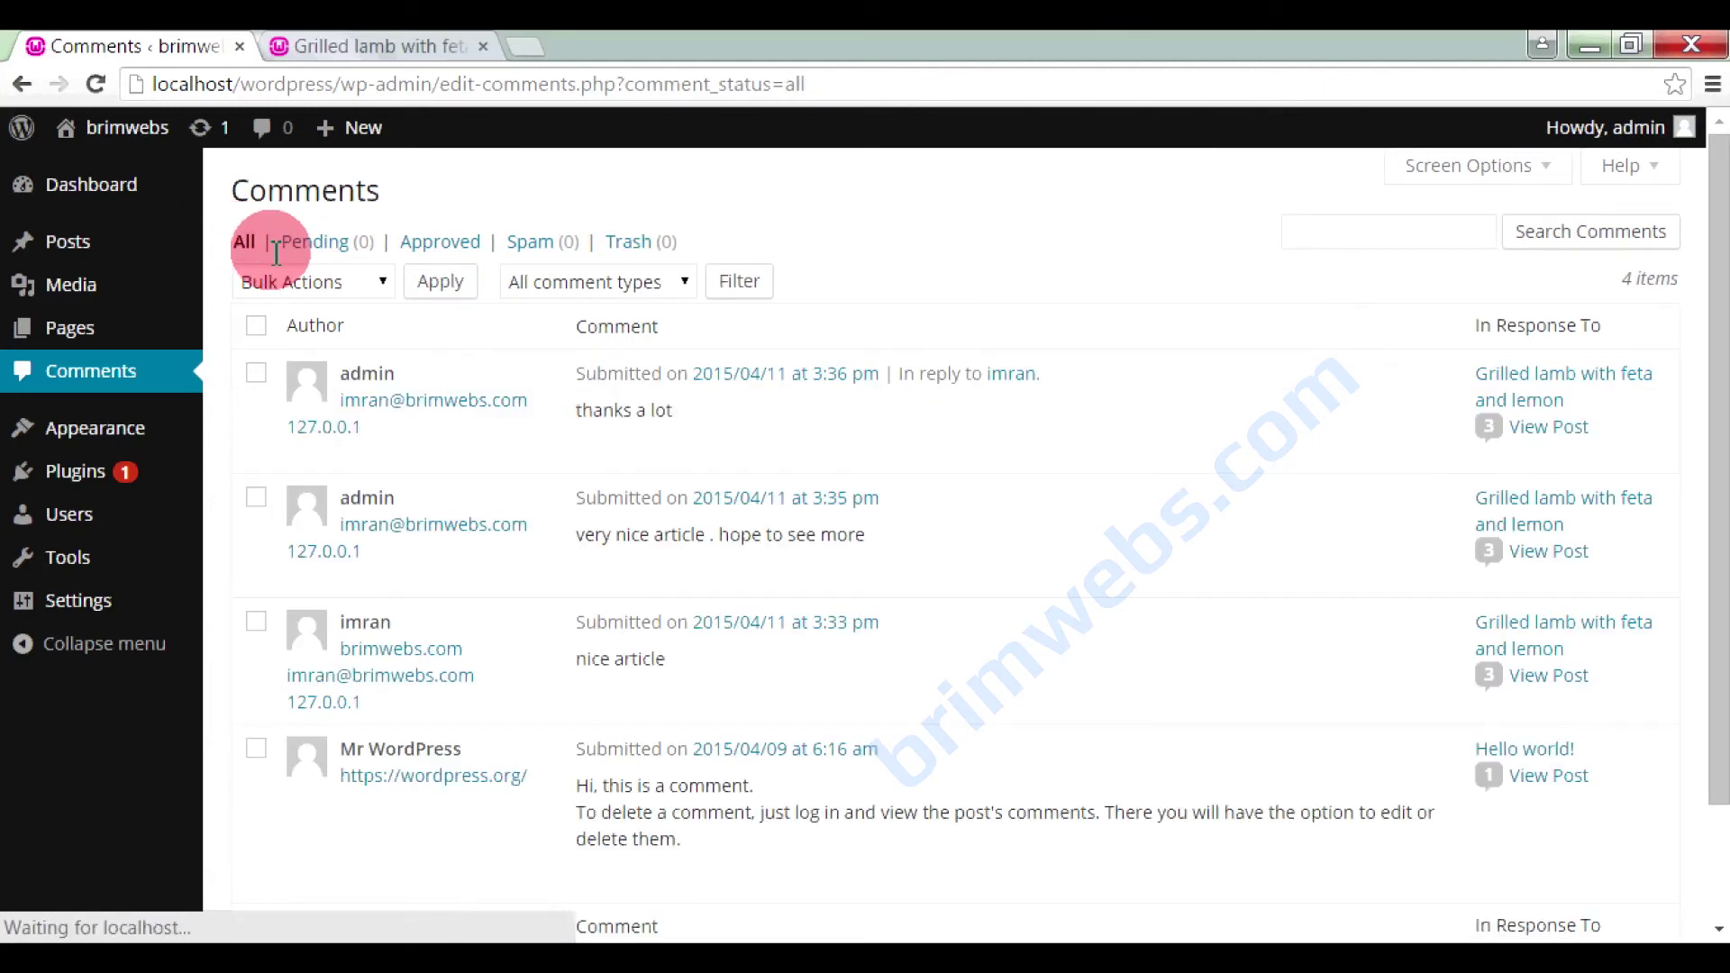
Examine the comment search, the comment type filter and the available bulk actions without applying any
left_click(1459, 233)
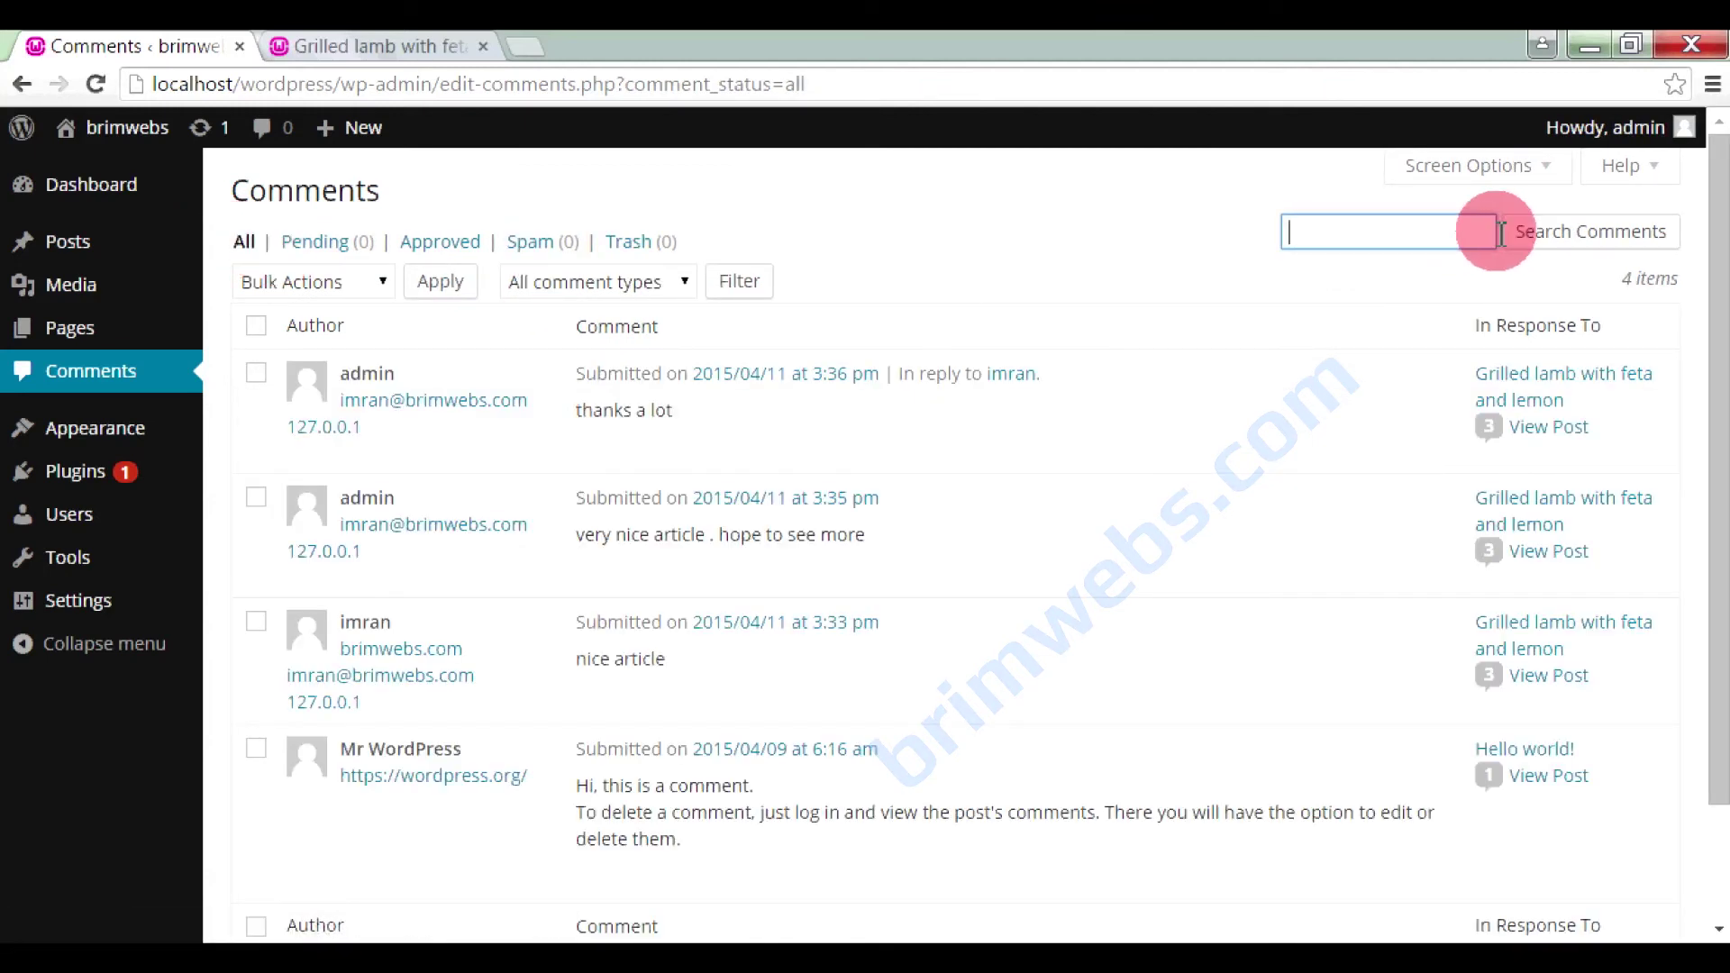
left_click(684, 281)
left_click(554, 288)
left_click(382, 284)
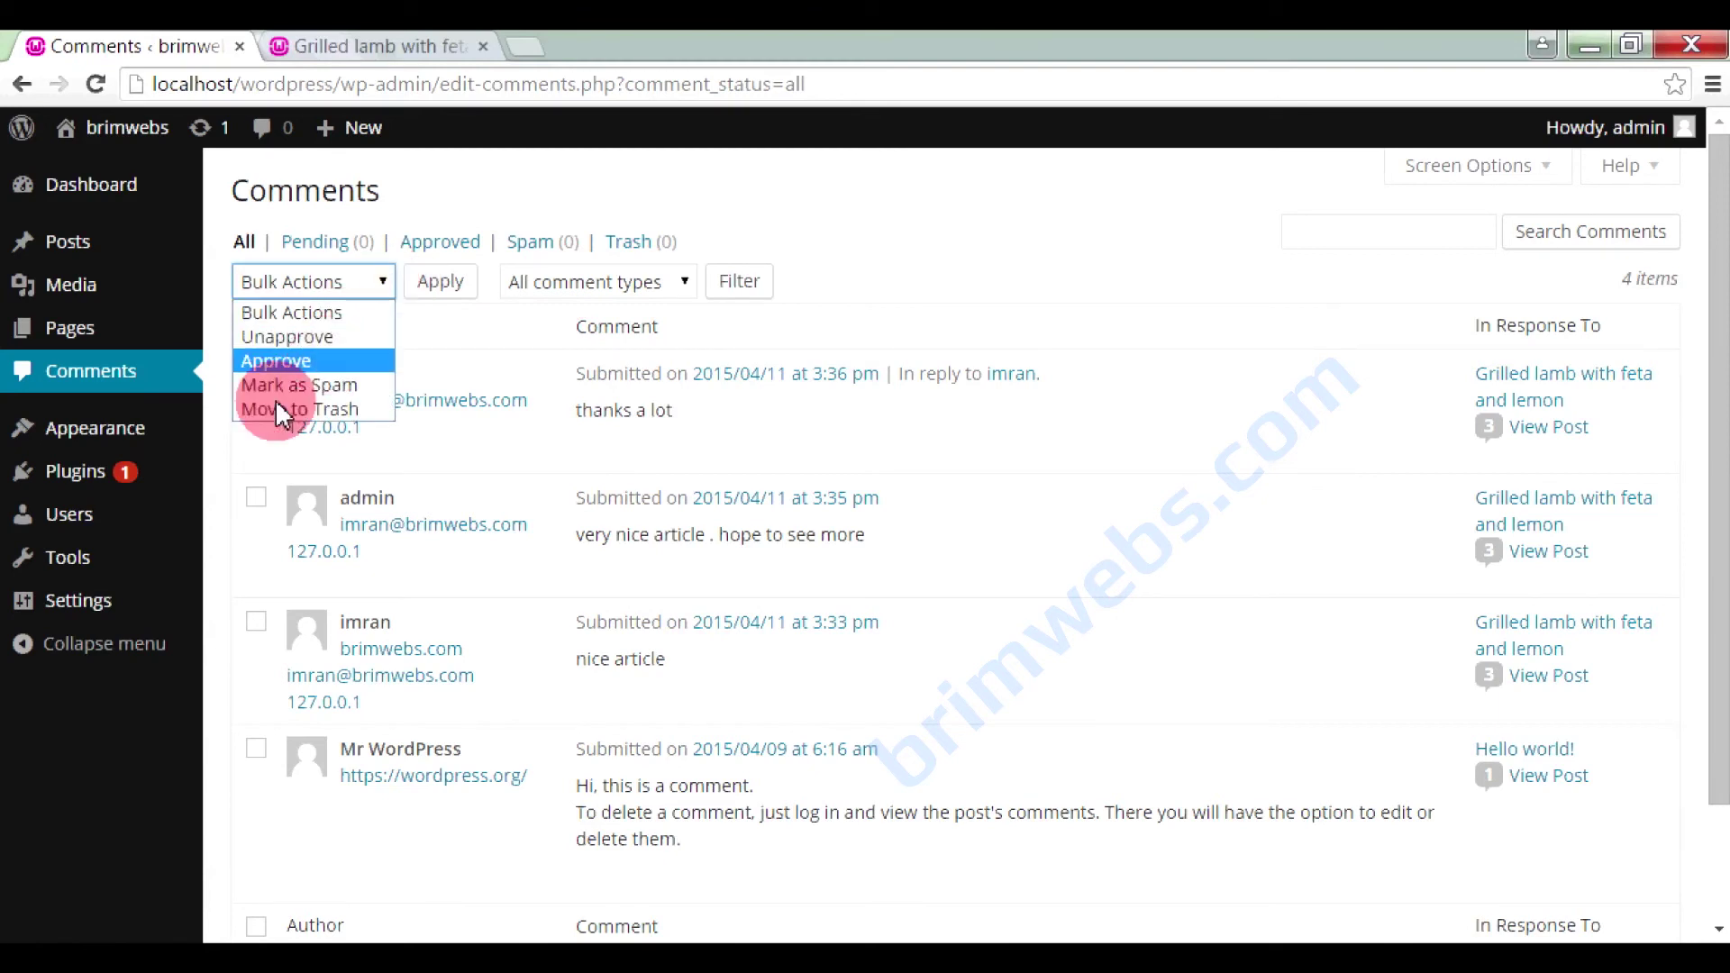
left_click(952, 251)
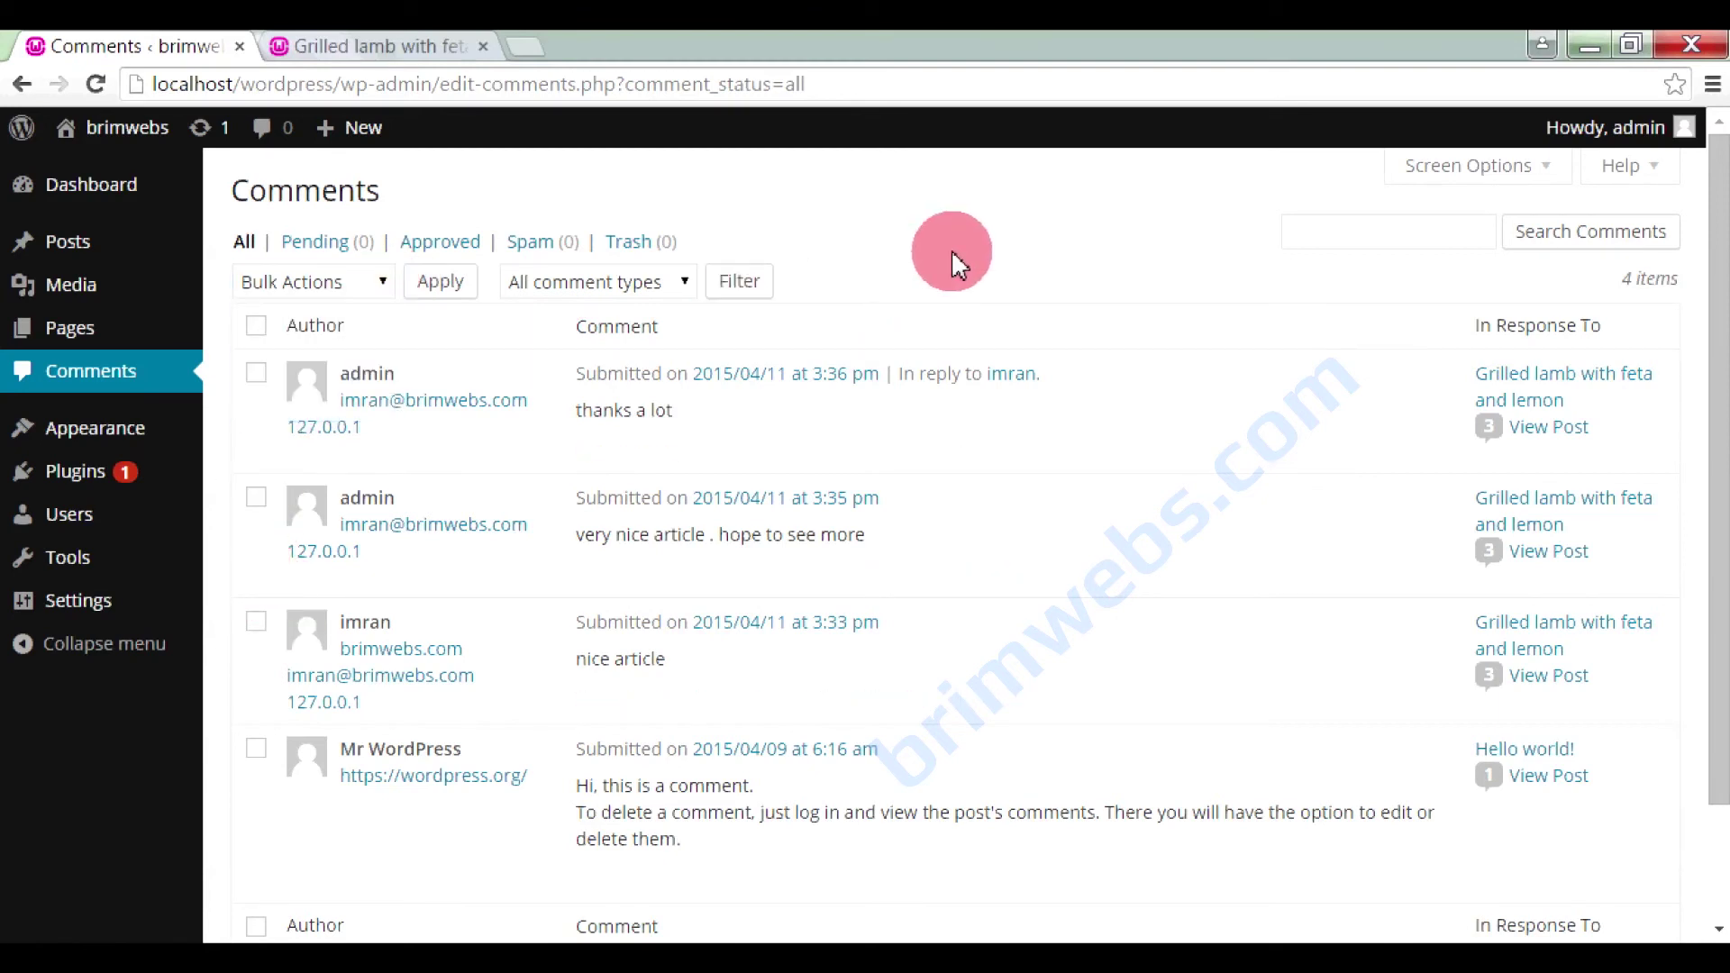
left_click(353, 279)
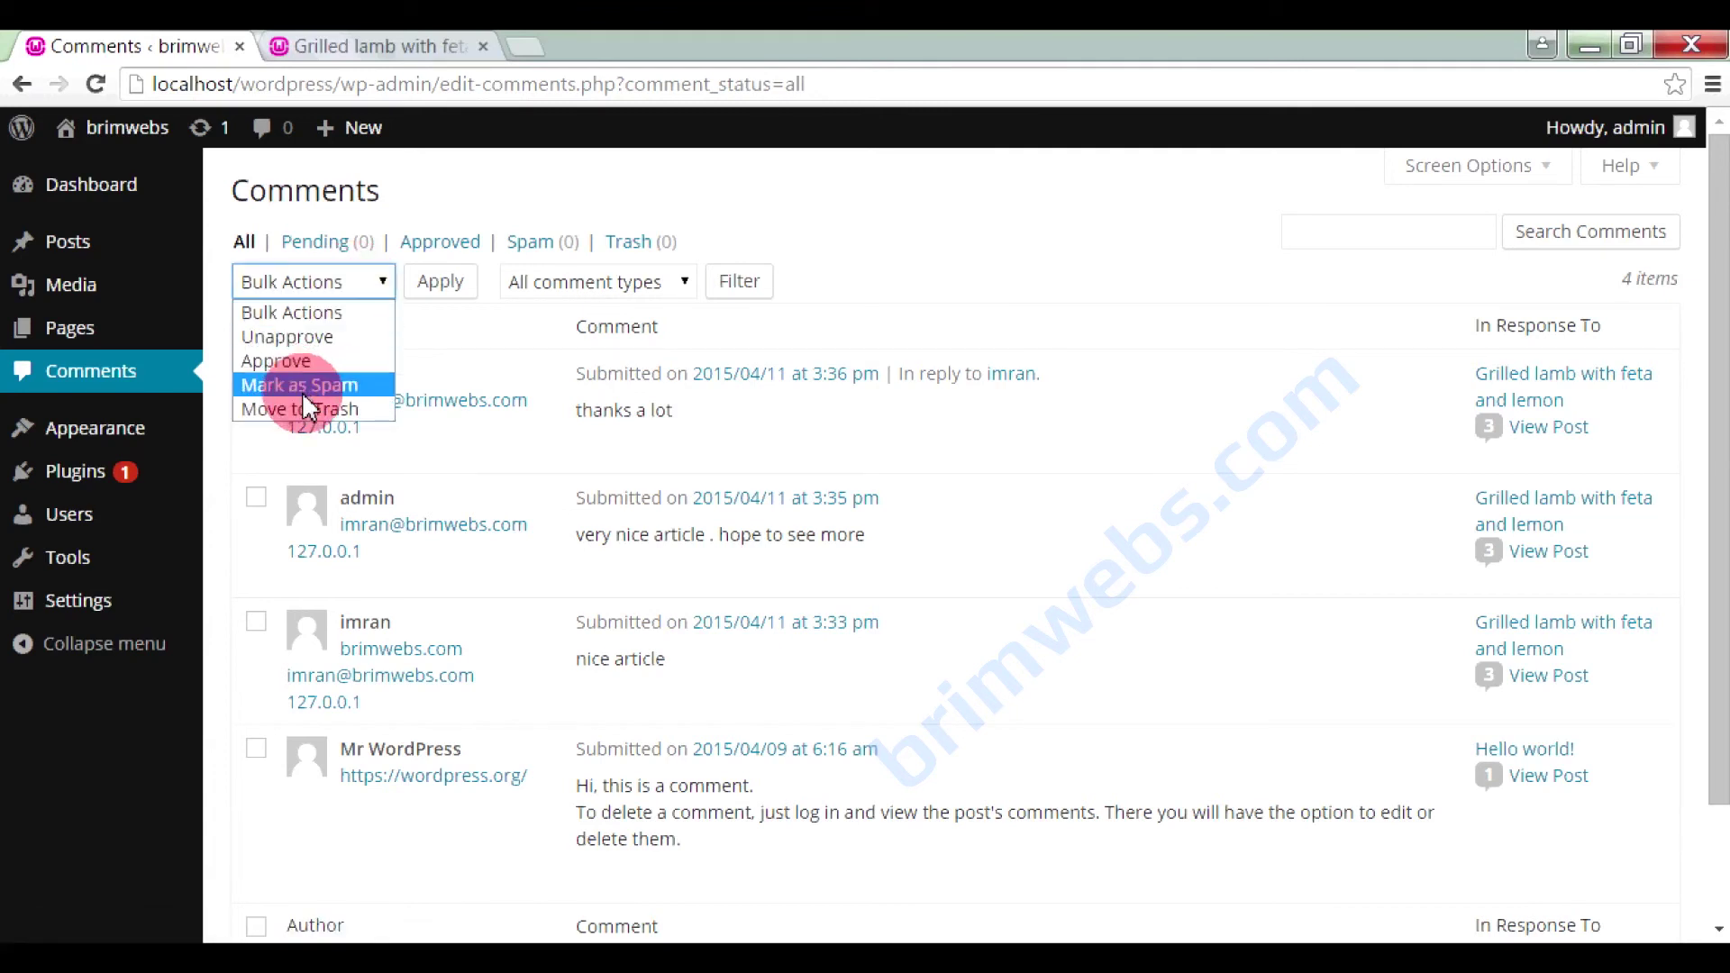
left_click(1013, 259)
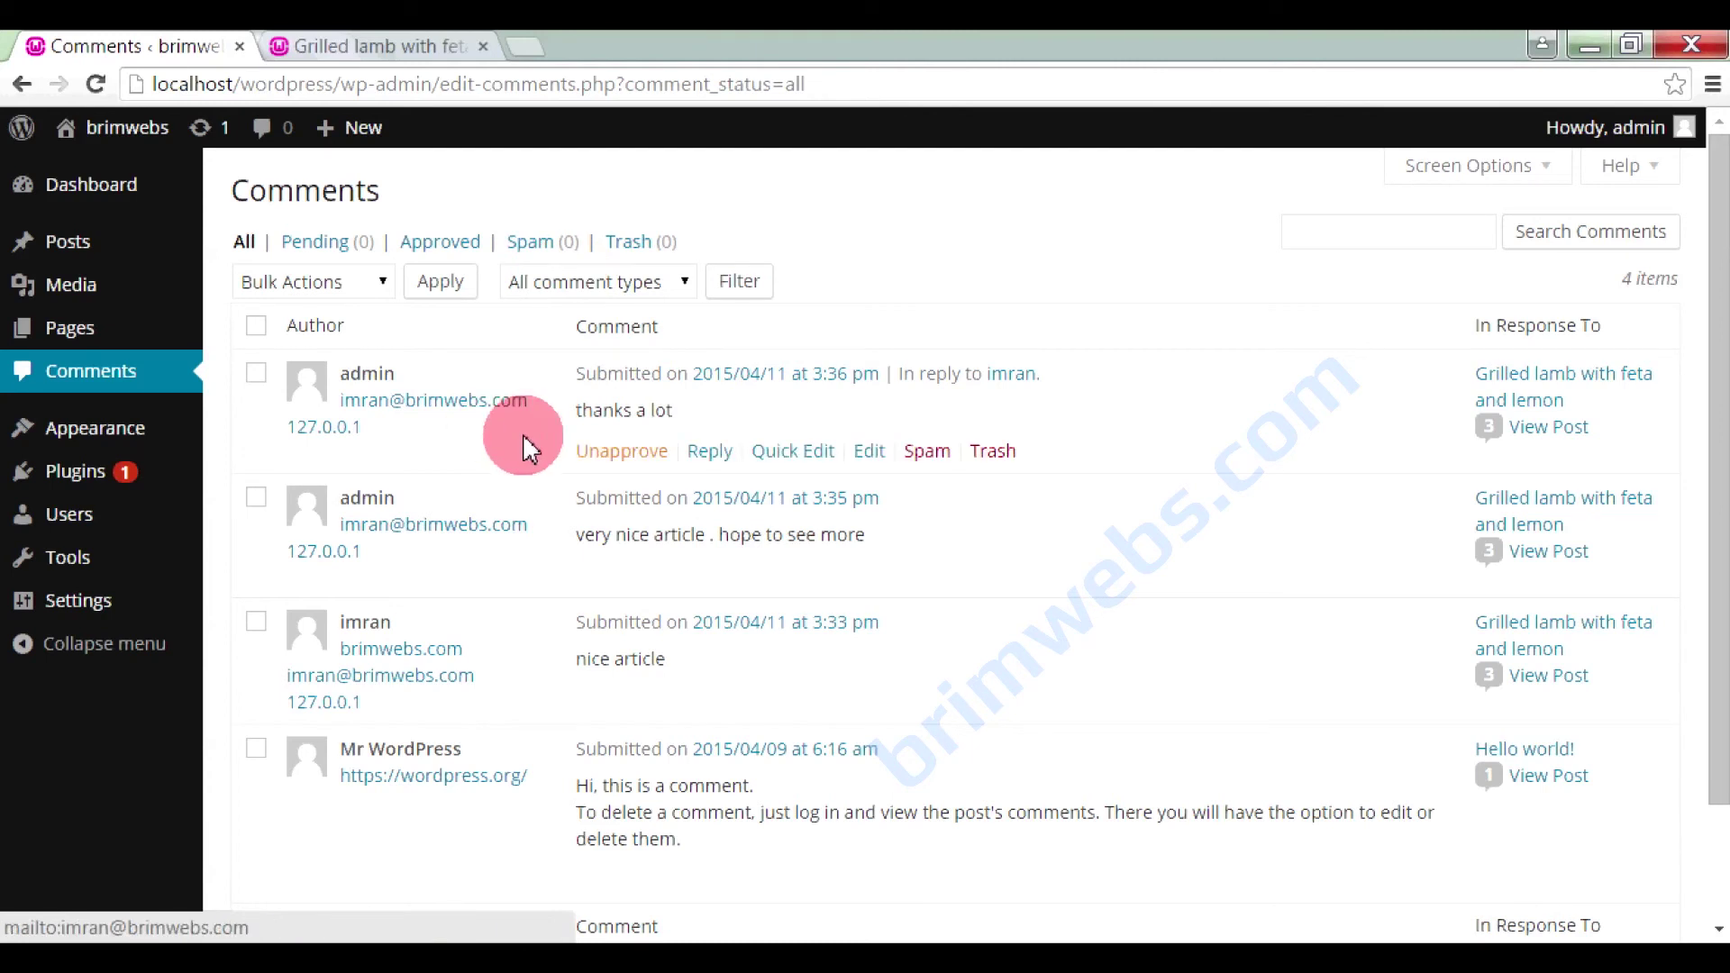
Mark the admin's "very nice article . hope to see more" comment as spam
scroll(443, 622, "down", 2)
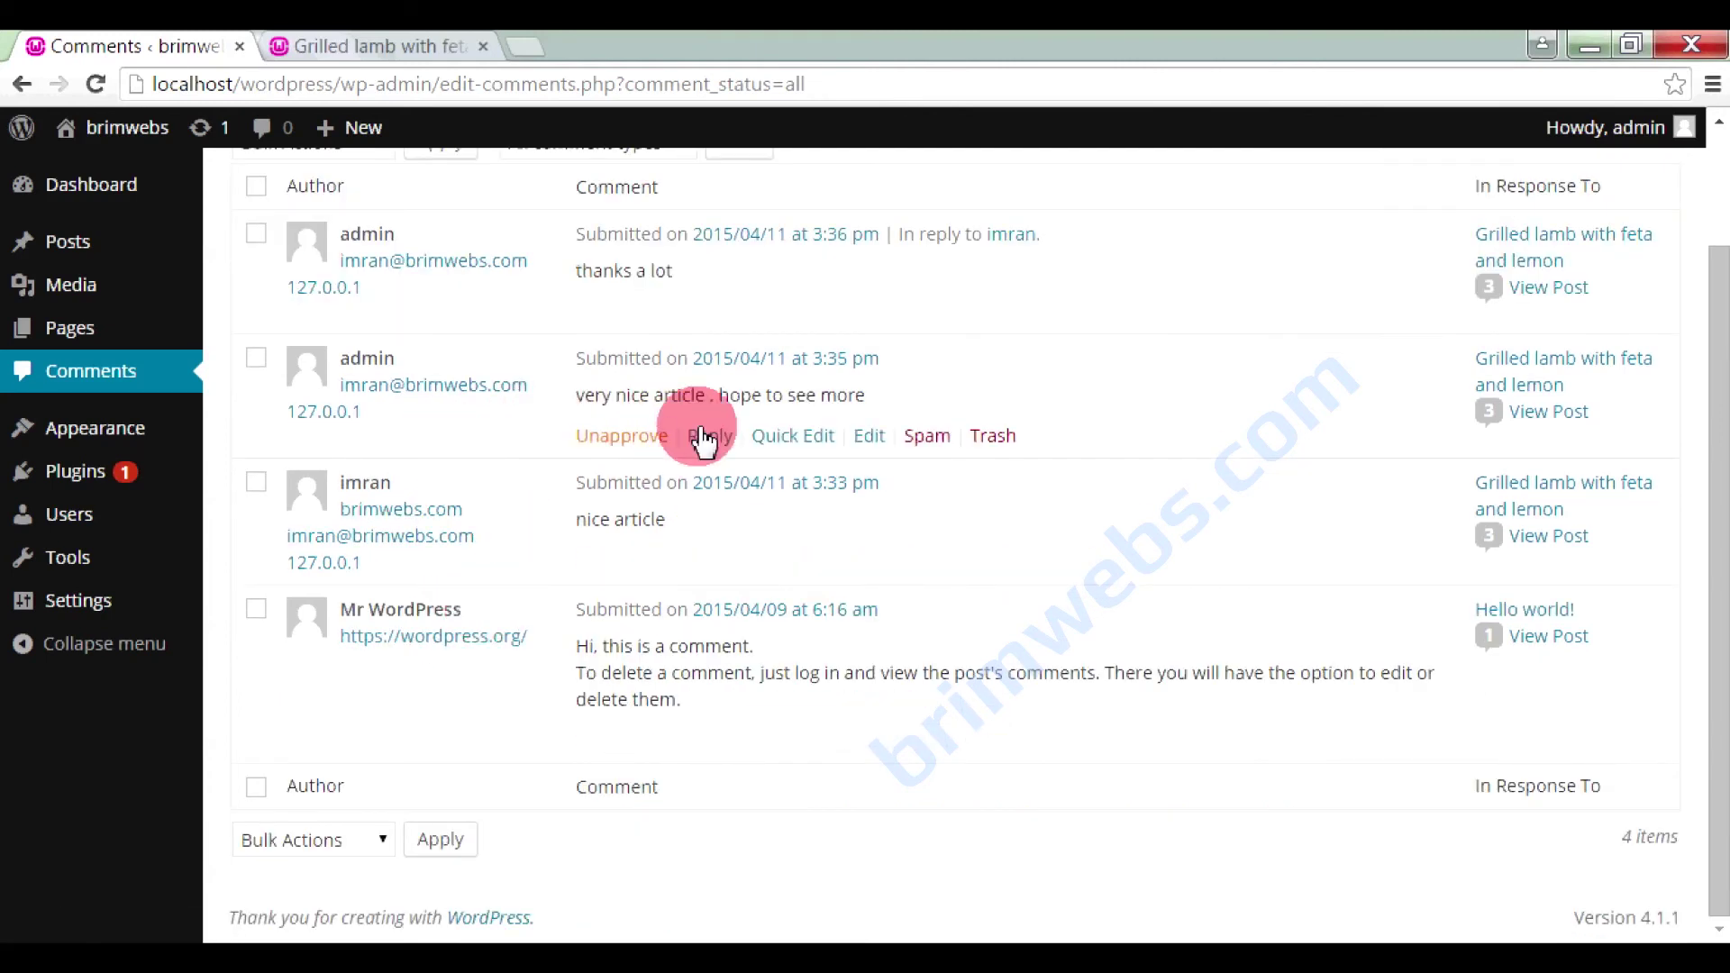
left_click(932, 439)
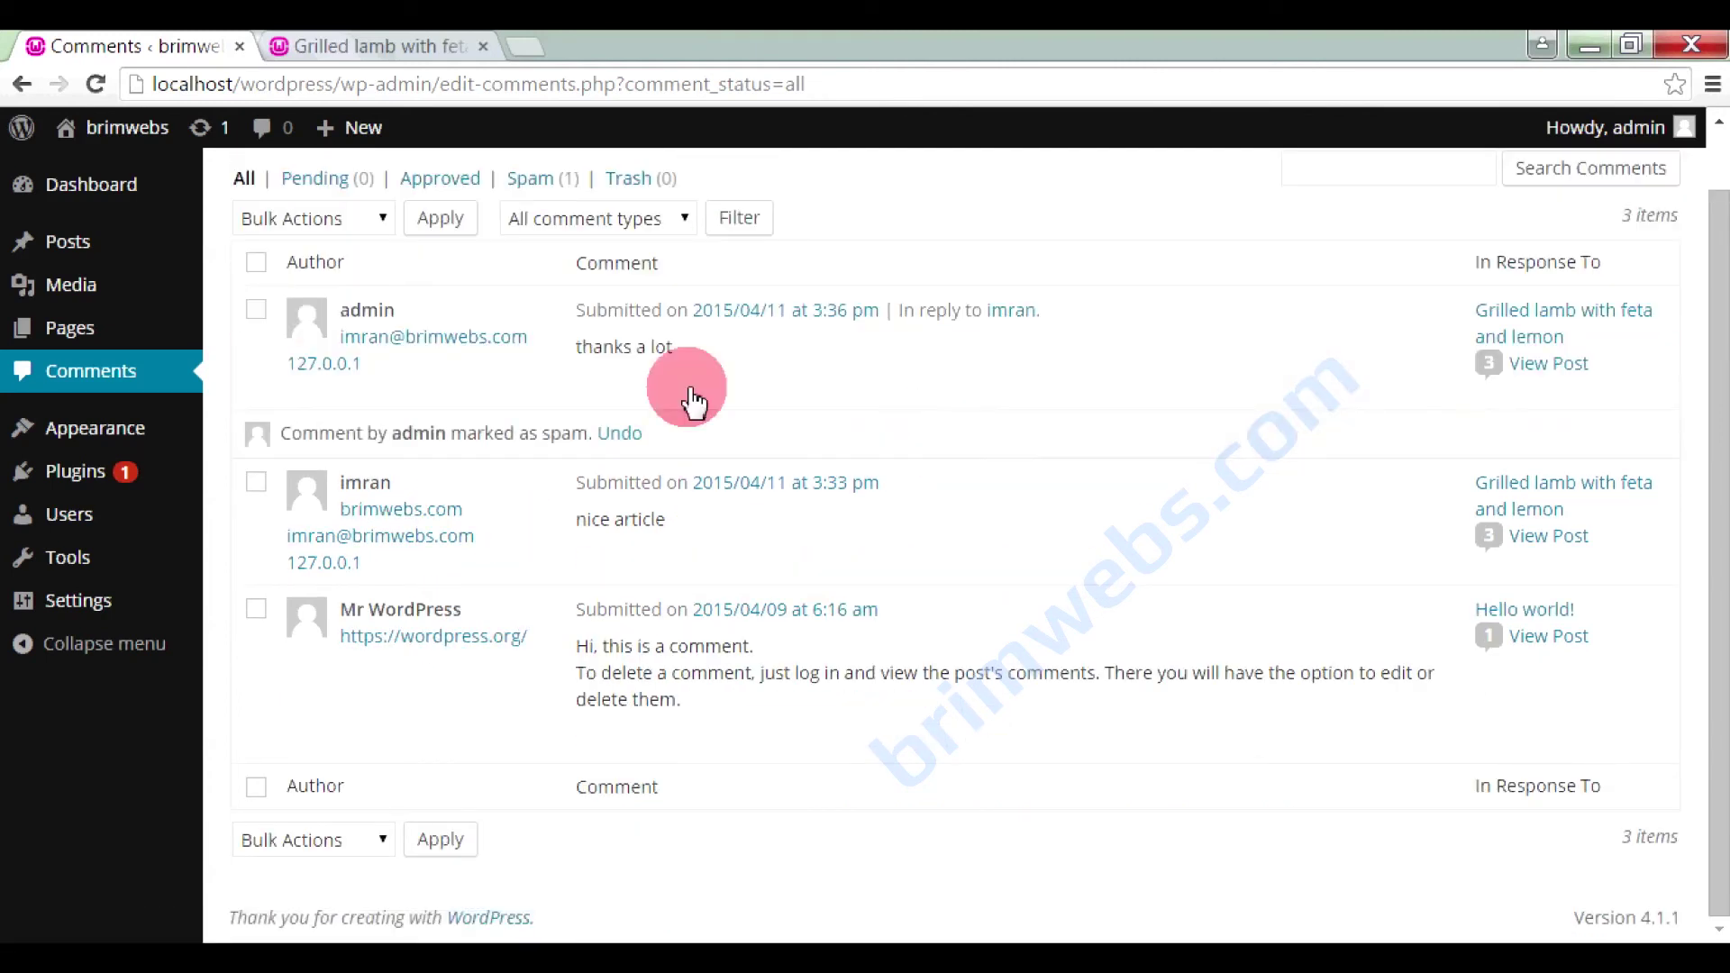
scroll(592, 288, "up", 1)
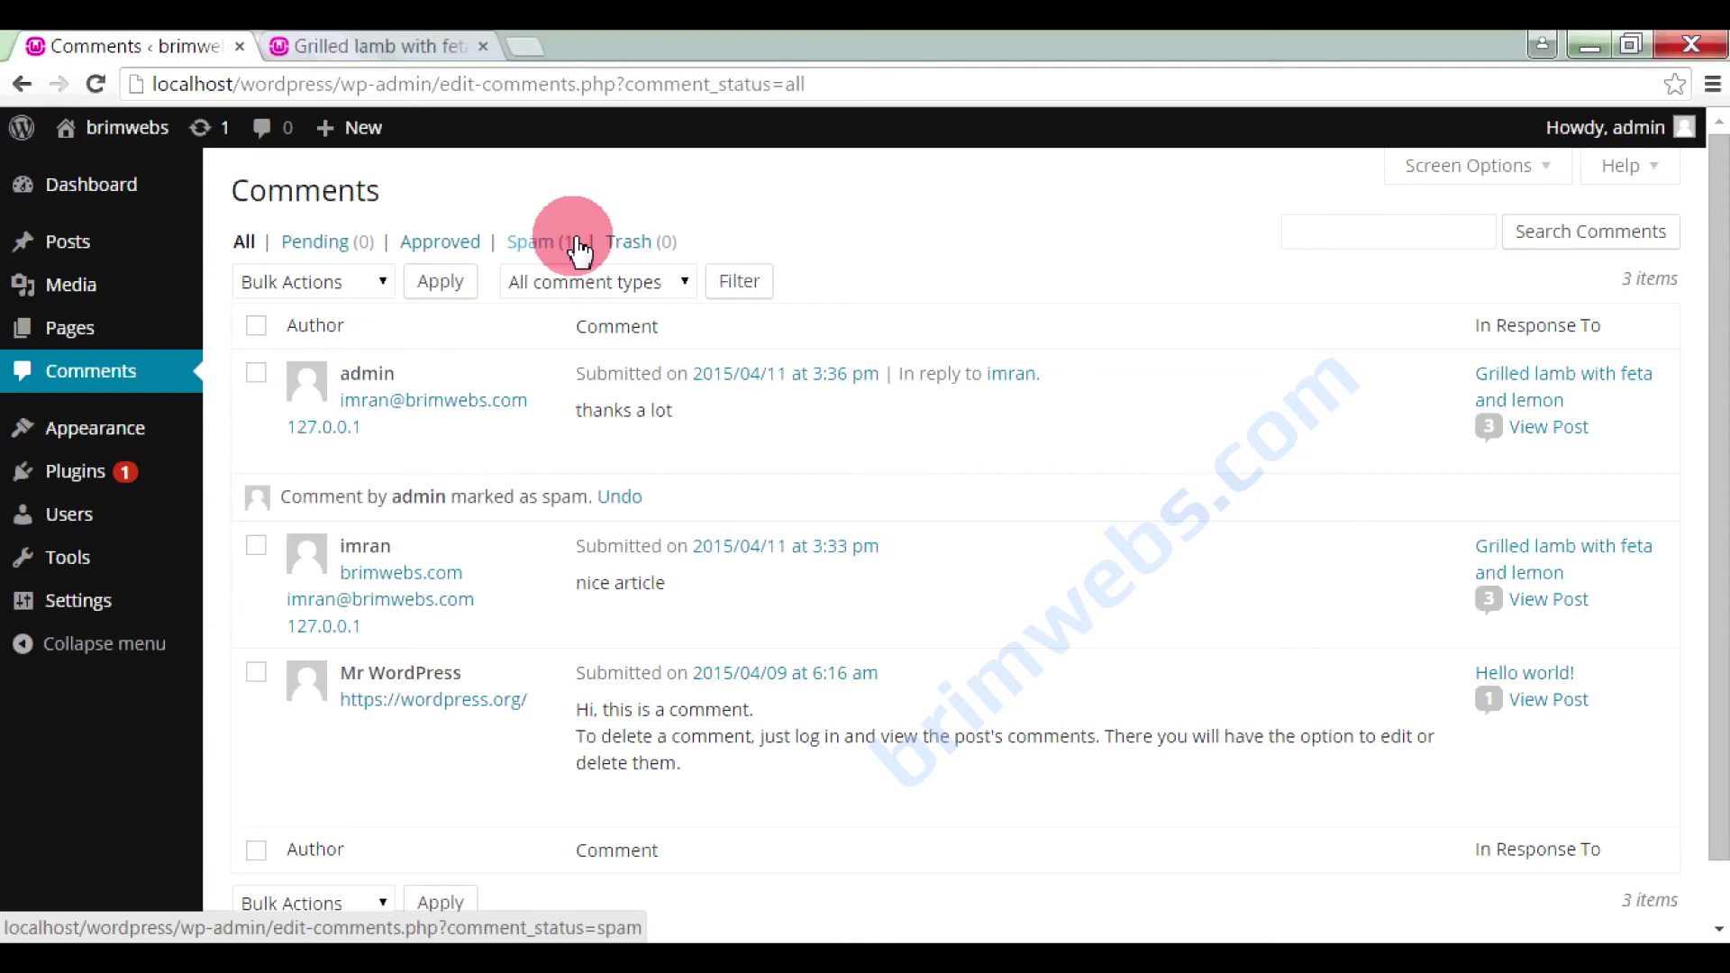
scroll(559, 528, "down", 1)
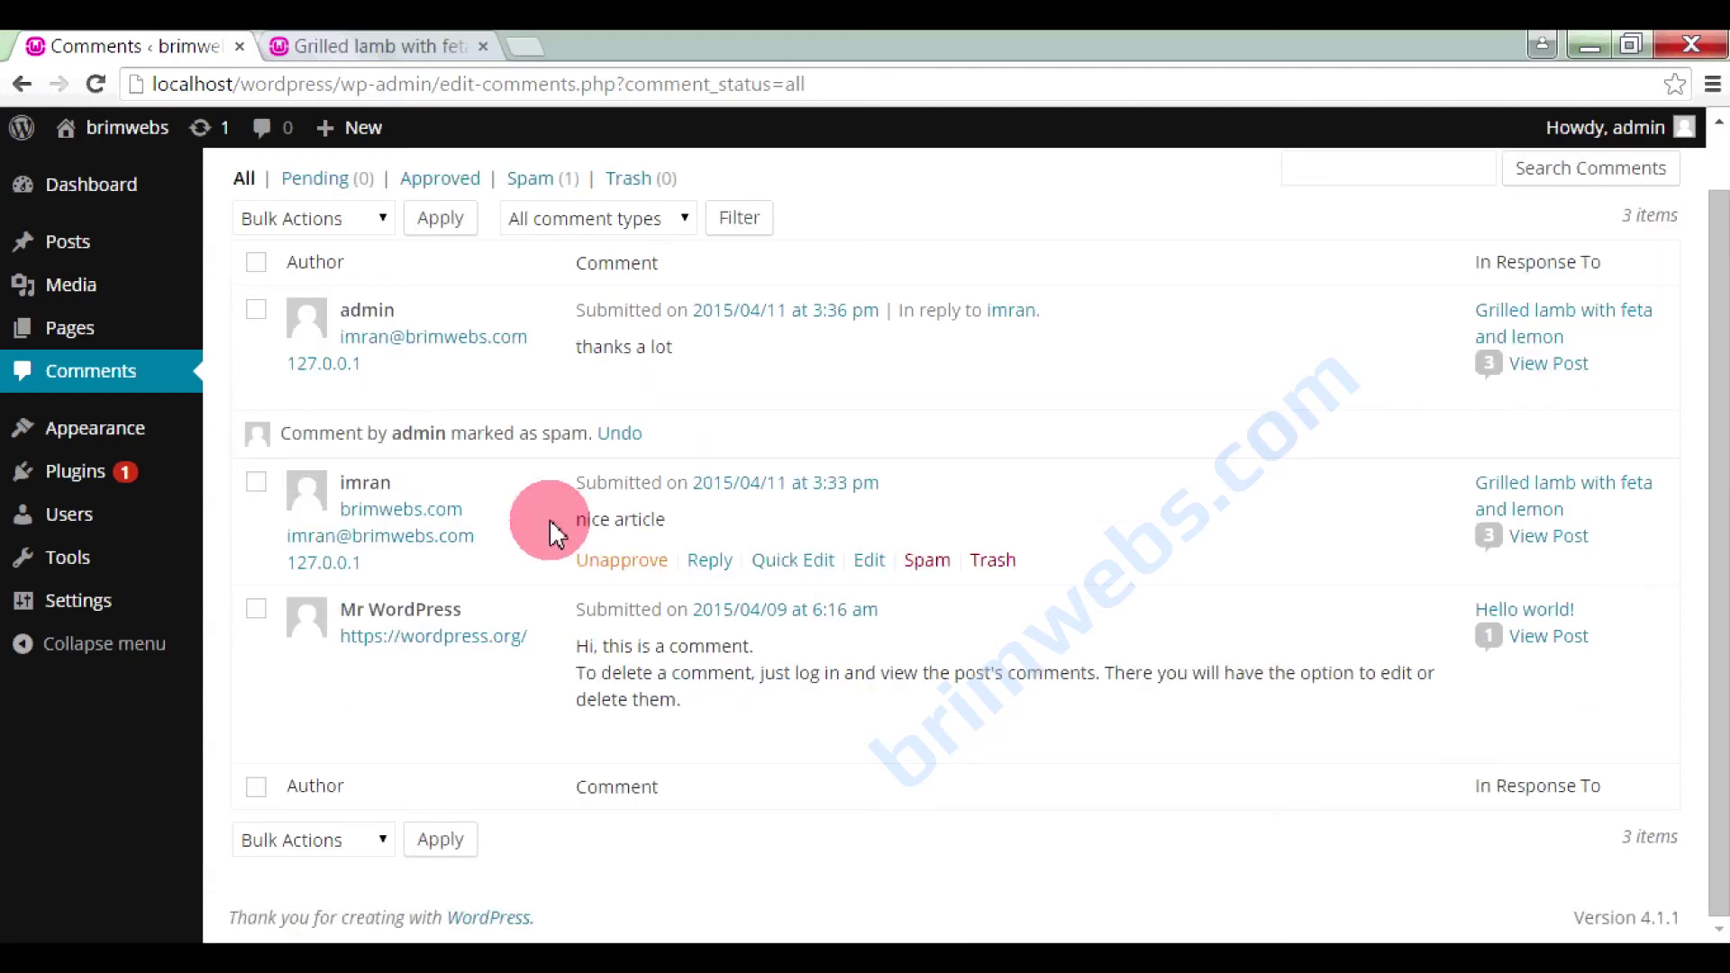
scroll(551, 532, "up", 1)
scroll(499, 406, "down", 1)
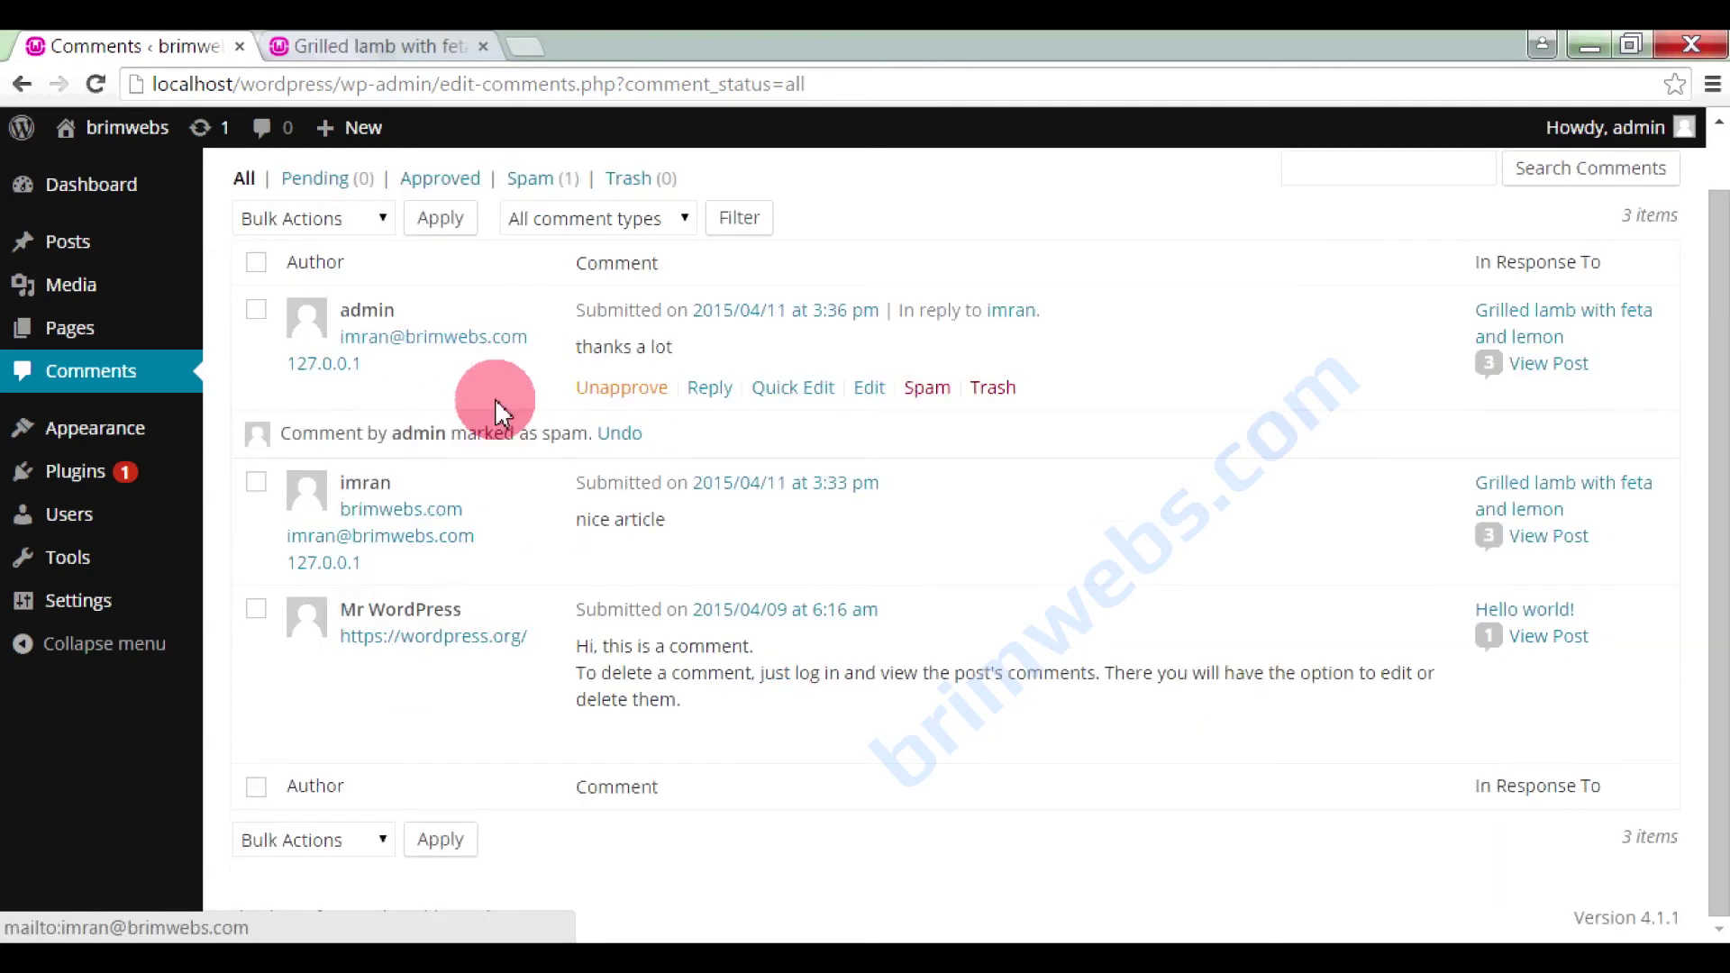
scroll(937, 478, "up", 1)
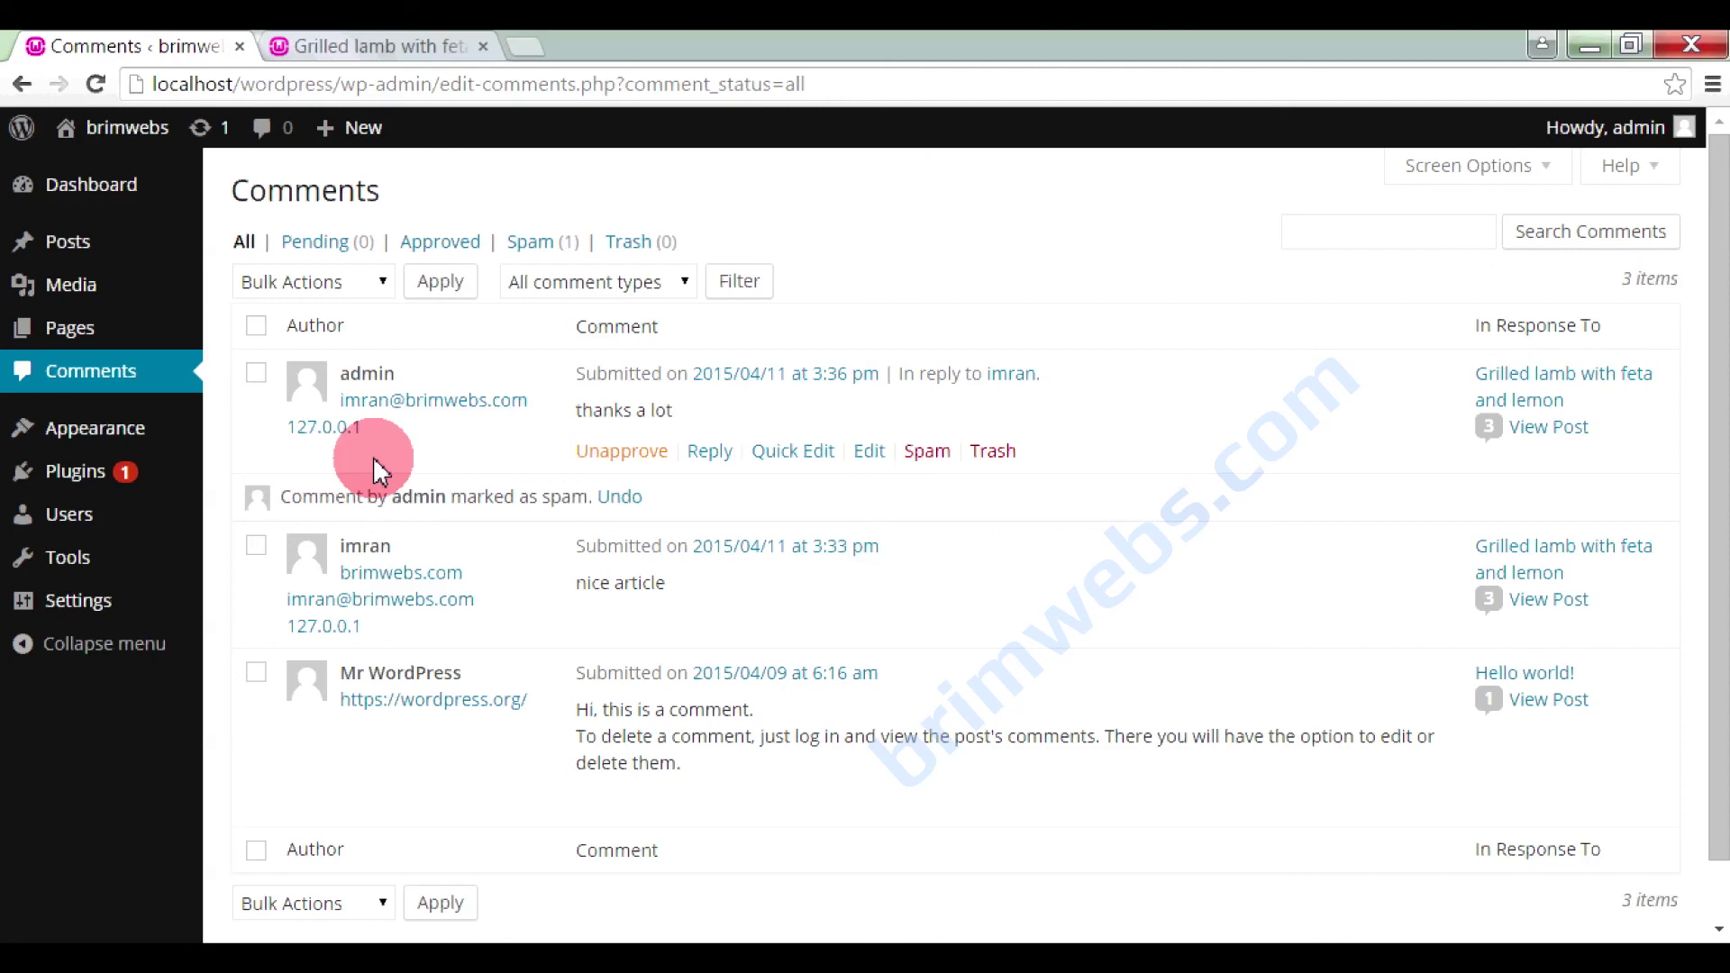
mouse_move(123, 442)
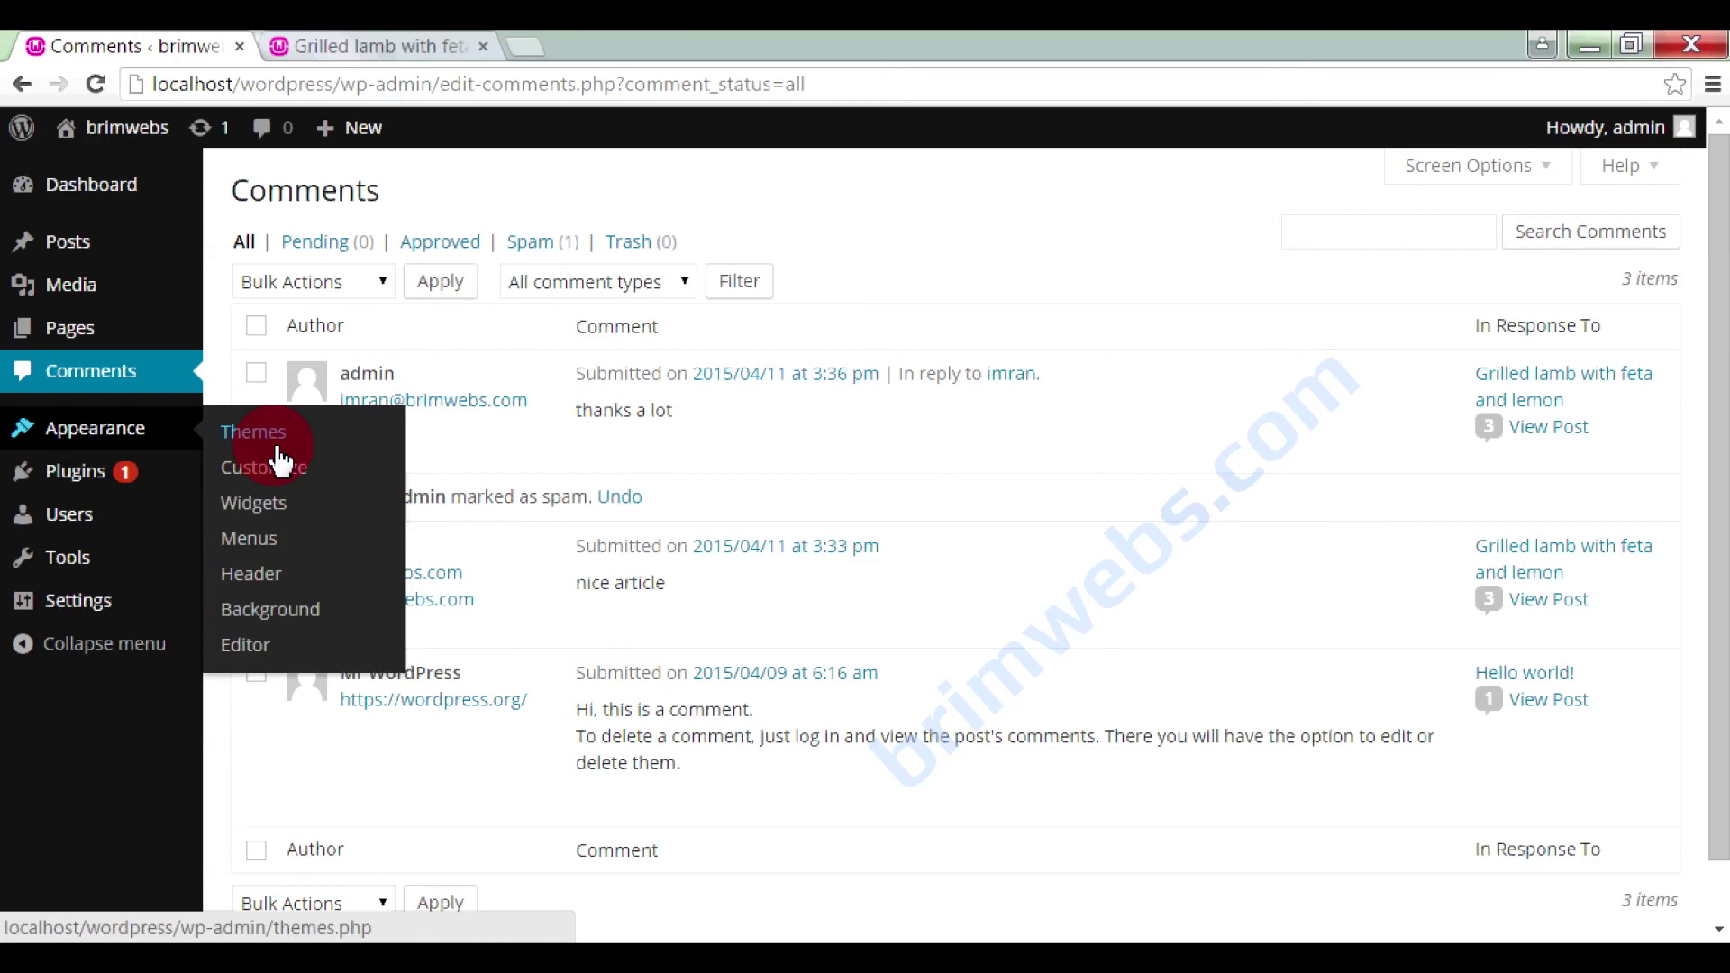
Minimize the Chrome and Firefox windows to show the desktop
left_click(1589, 45)
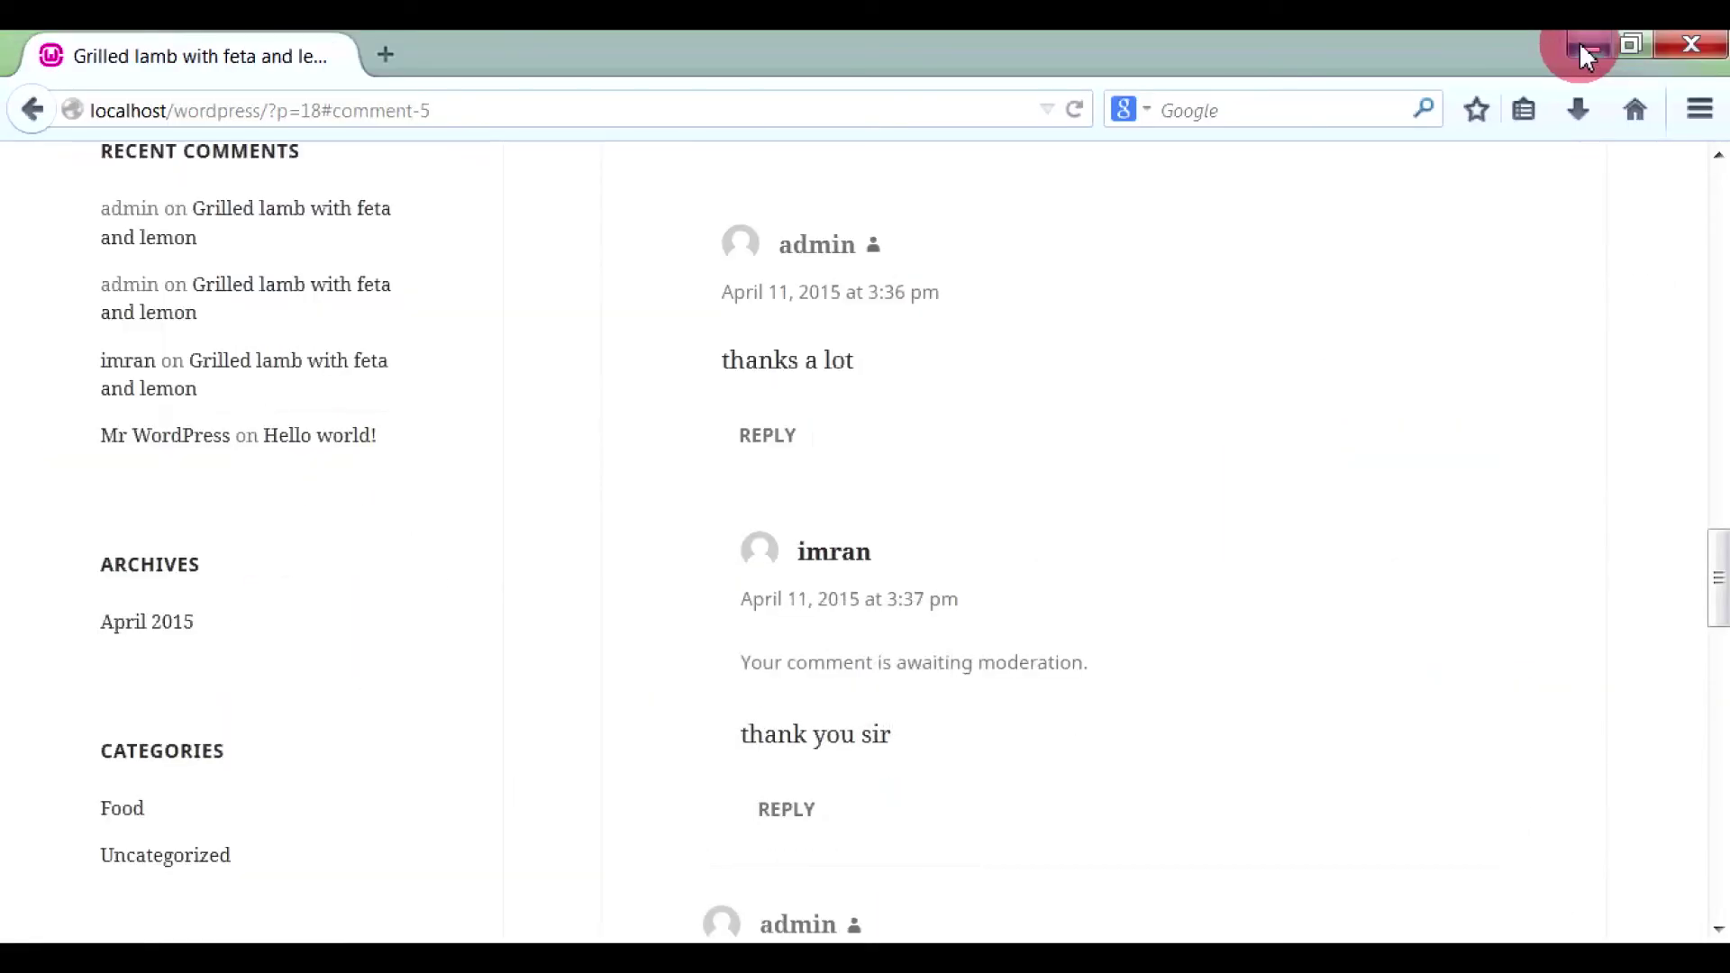
left_click(1583, 48)
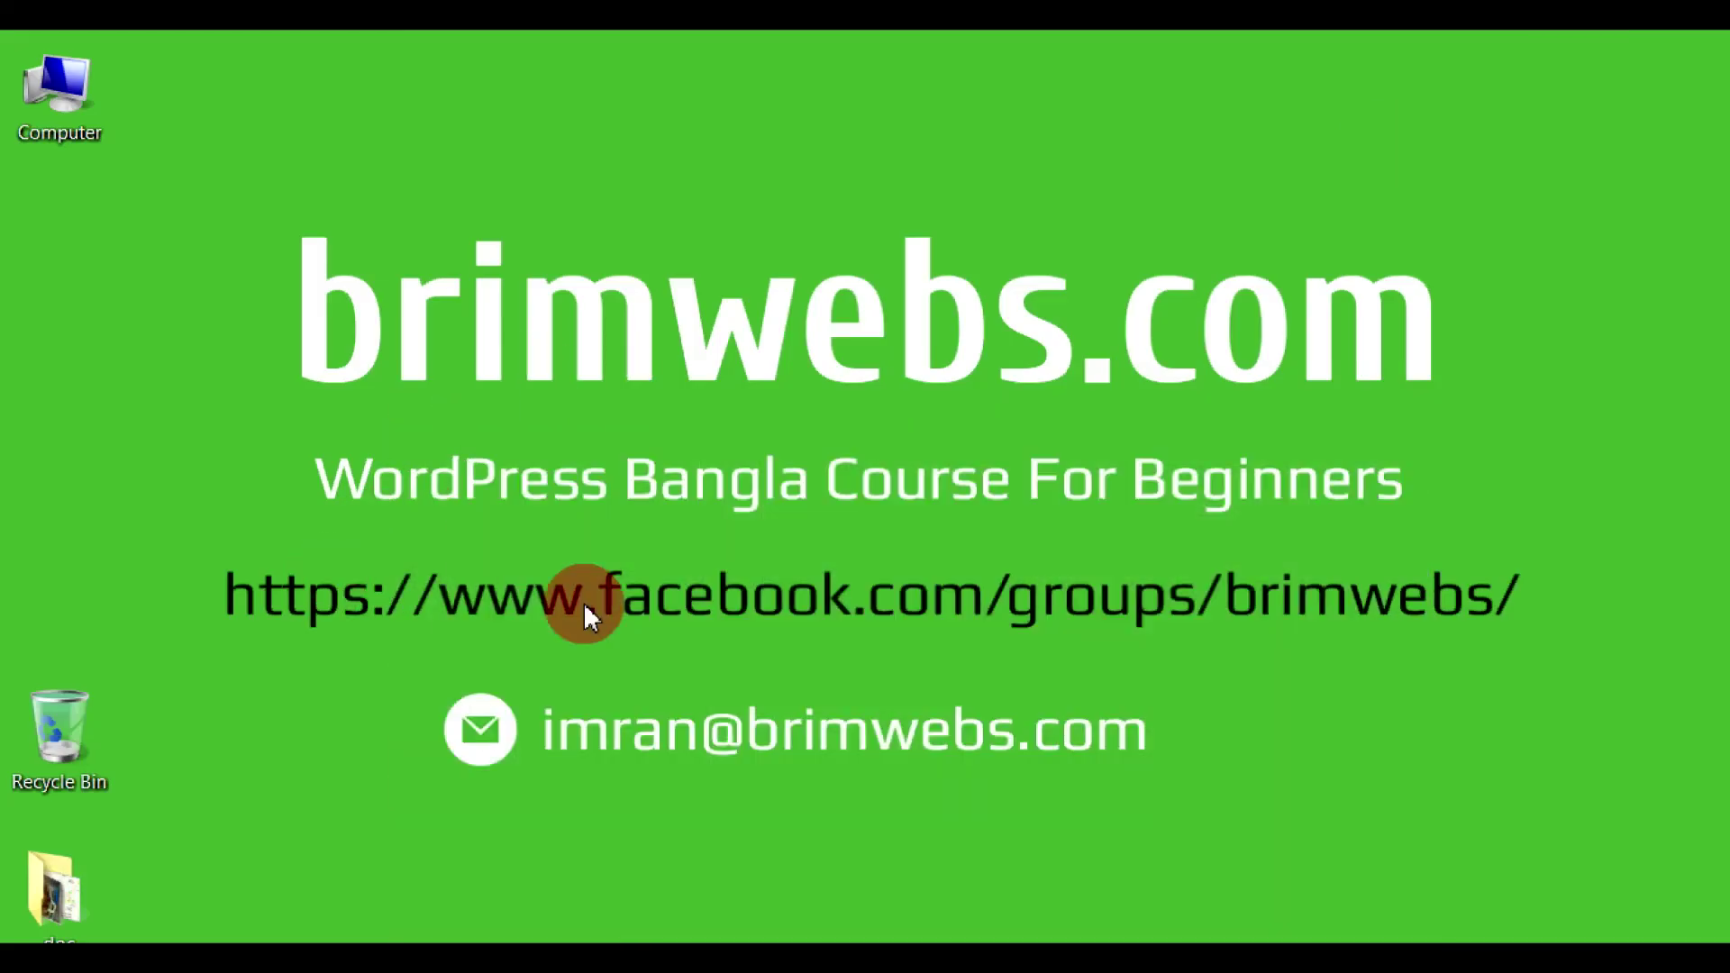